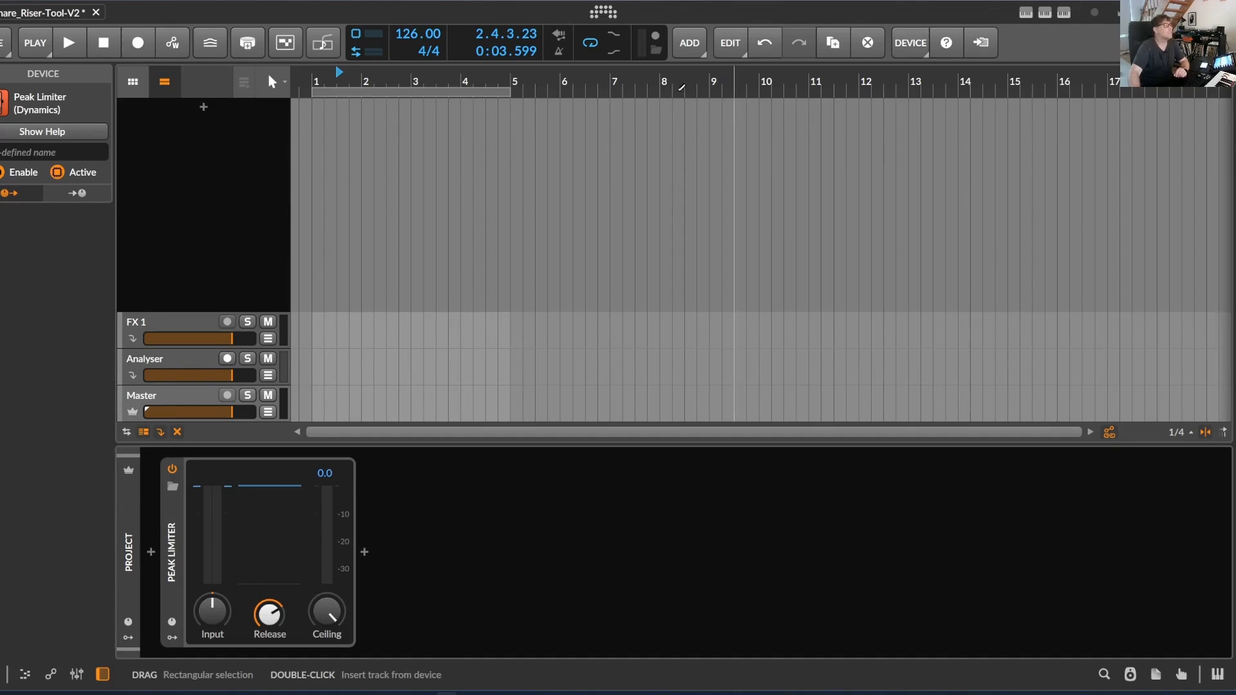
Return the playhead to bar 1 and add an instrument track loaded with the Snare Roll Generator preset
click(315, 76)
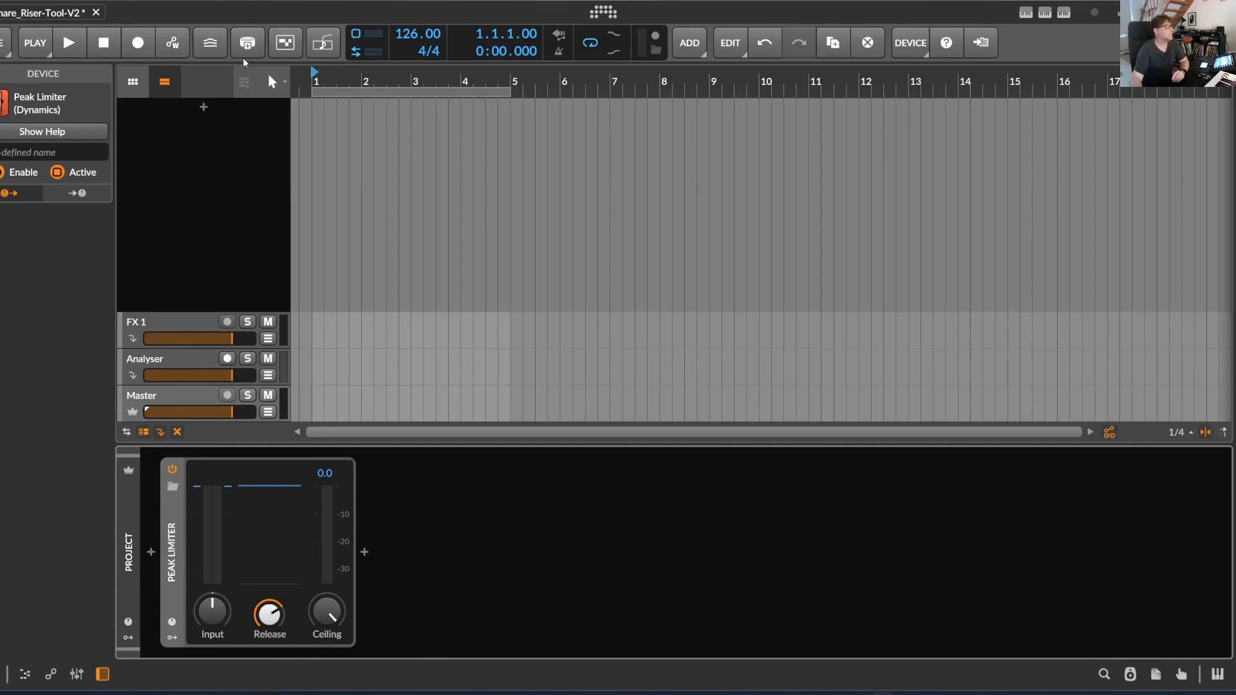
click(204, 106)
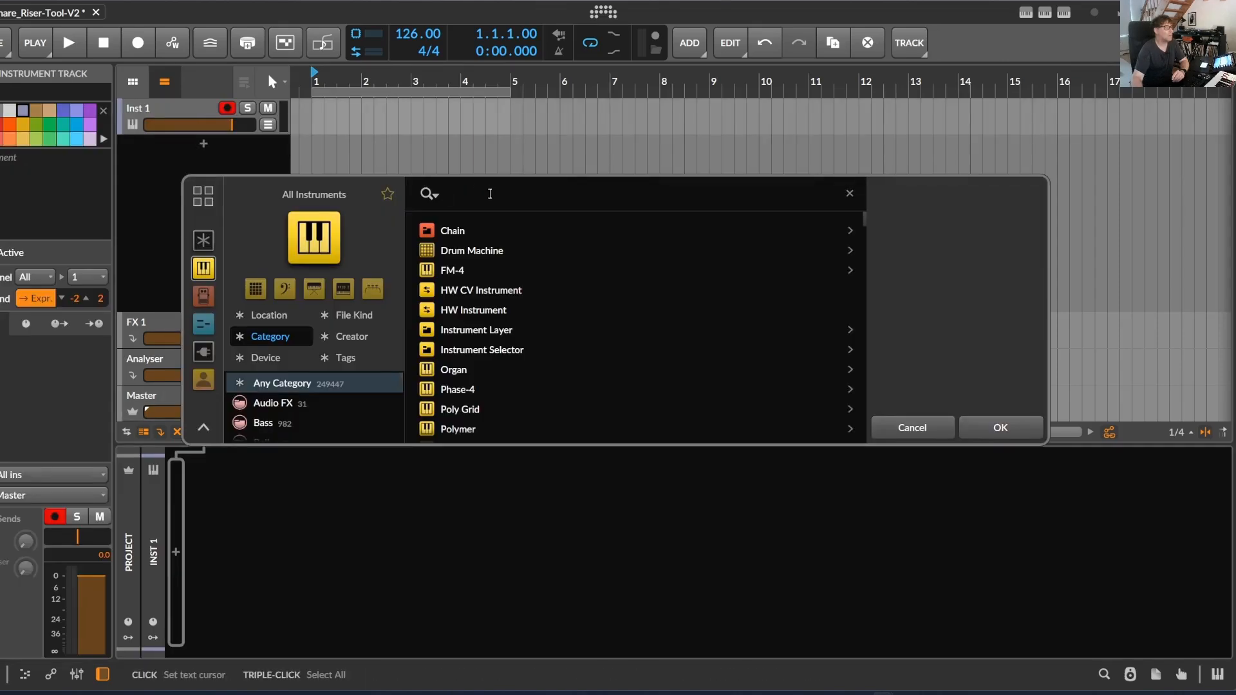
text(snare rol)
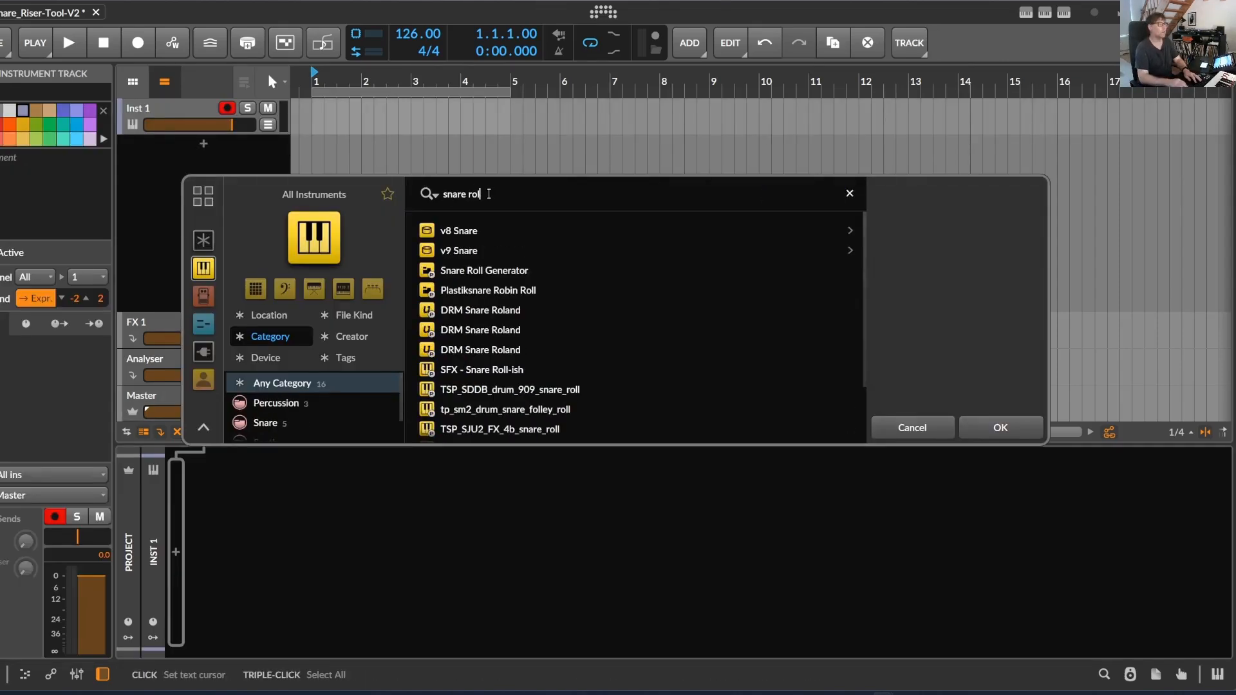
click(496, 271)
click(1017, 430)
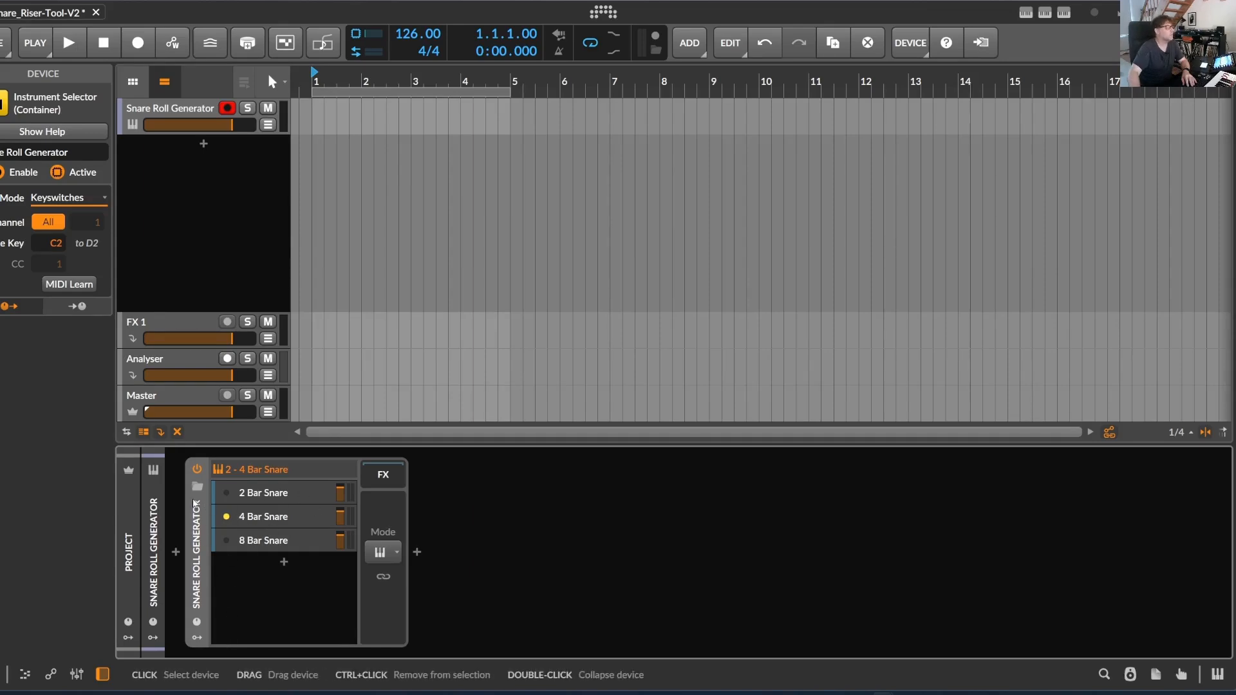
Examine the 2 Bar Snare layer's modulators and inspect the Pitch modulator's curve in the curve editor
click(308, 495)
drag(442, 654, 637, 662)
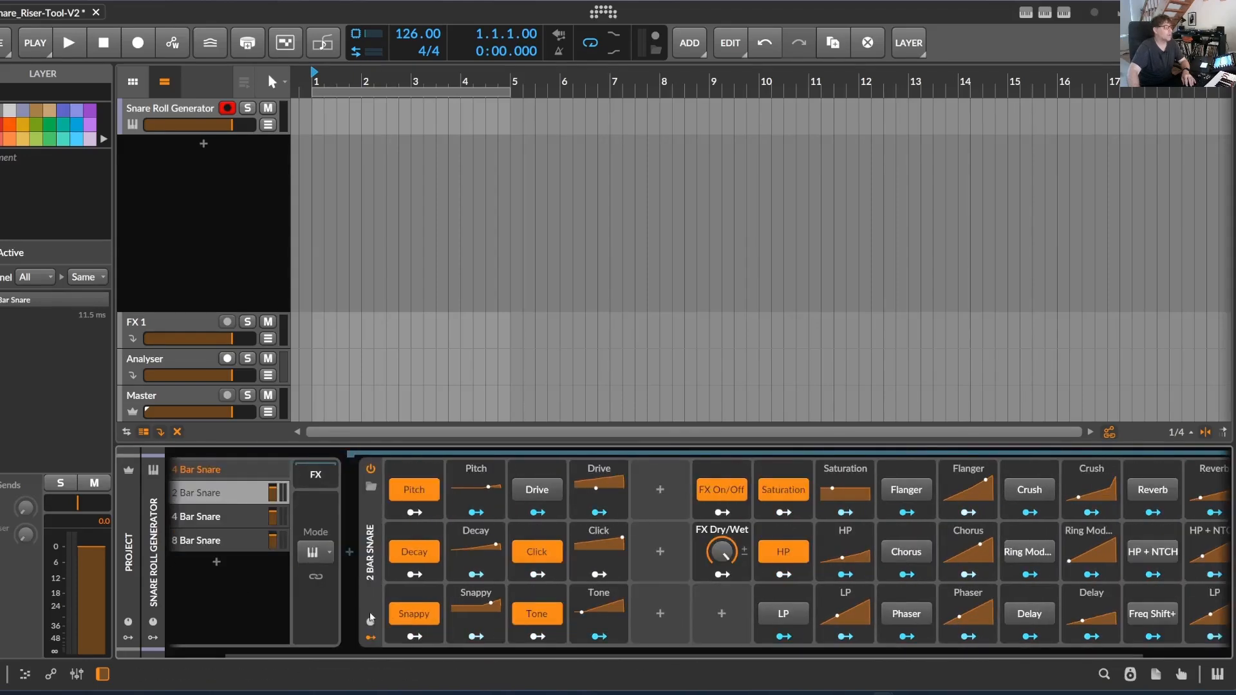
scroll(419, 494, right, 1)
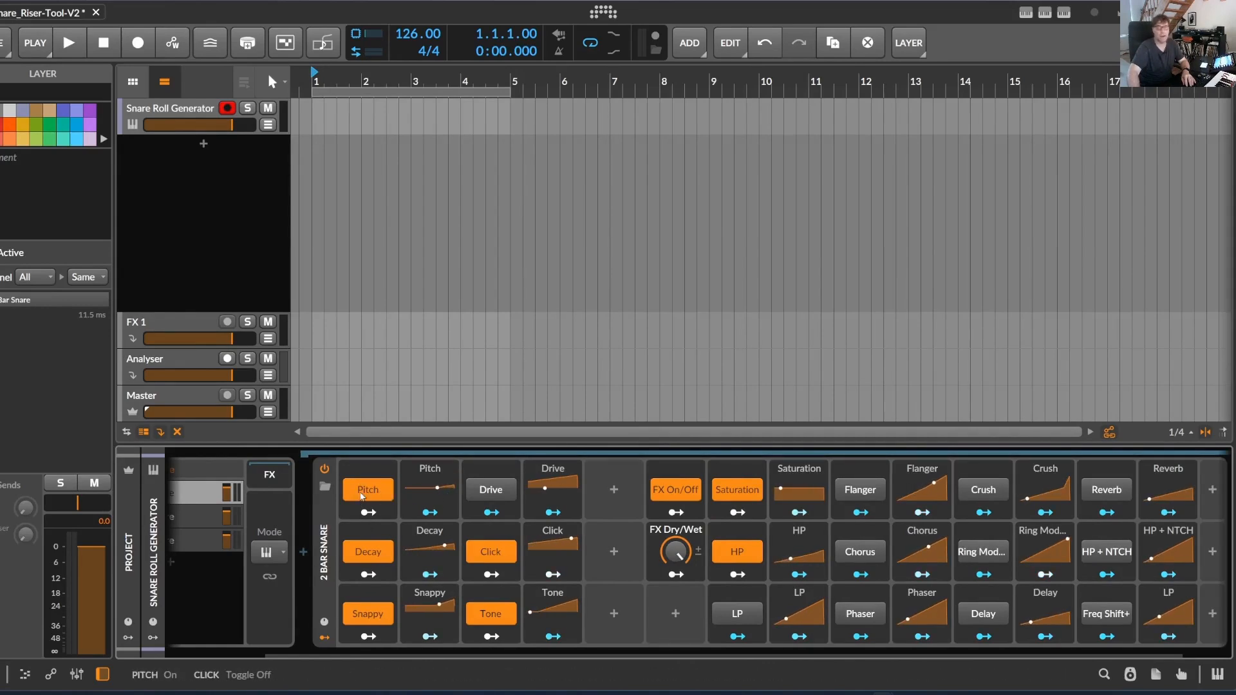
click(452, 490)
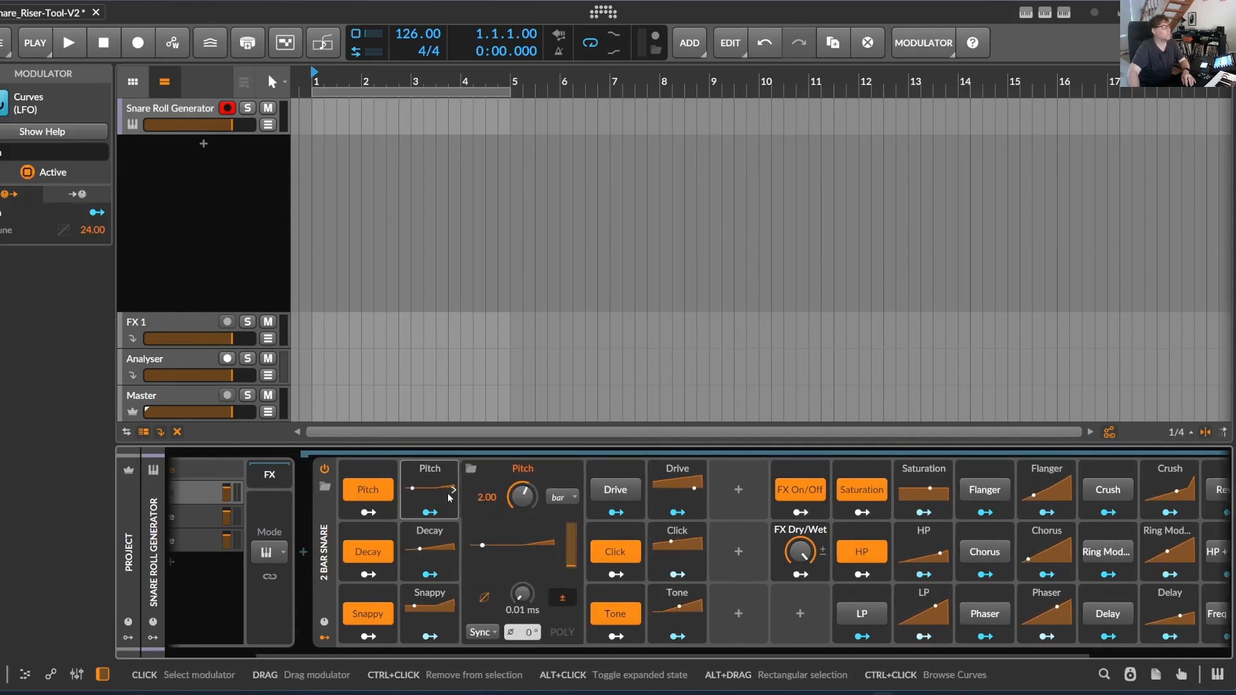
click(506, 546)
mouse_move(604, 331)
mouse_down()
mouse_move(632, 302)
mouse_move(604, 332)
mouse_up()
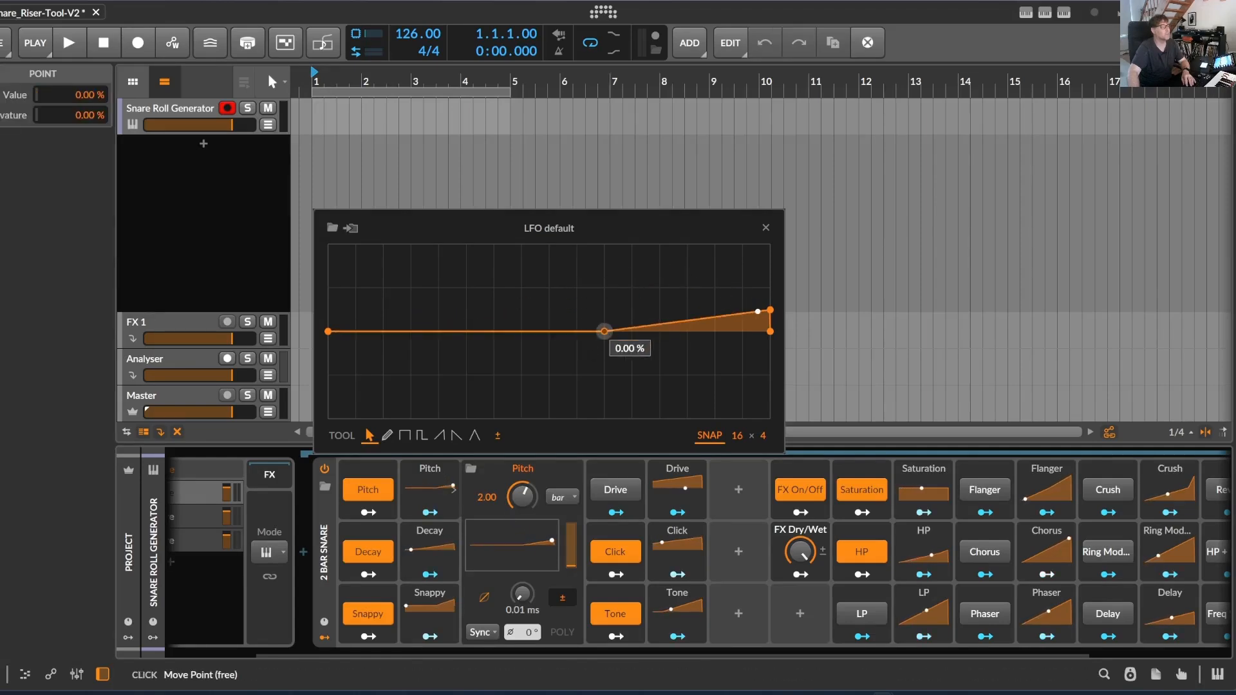
click(766, 228)
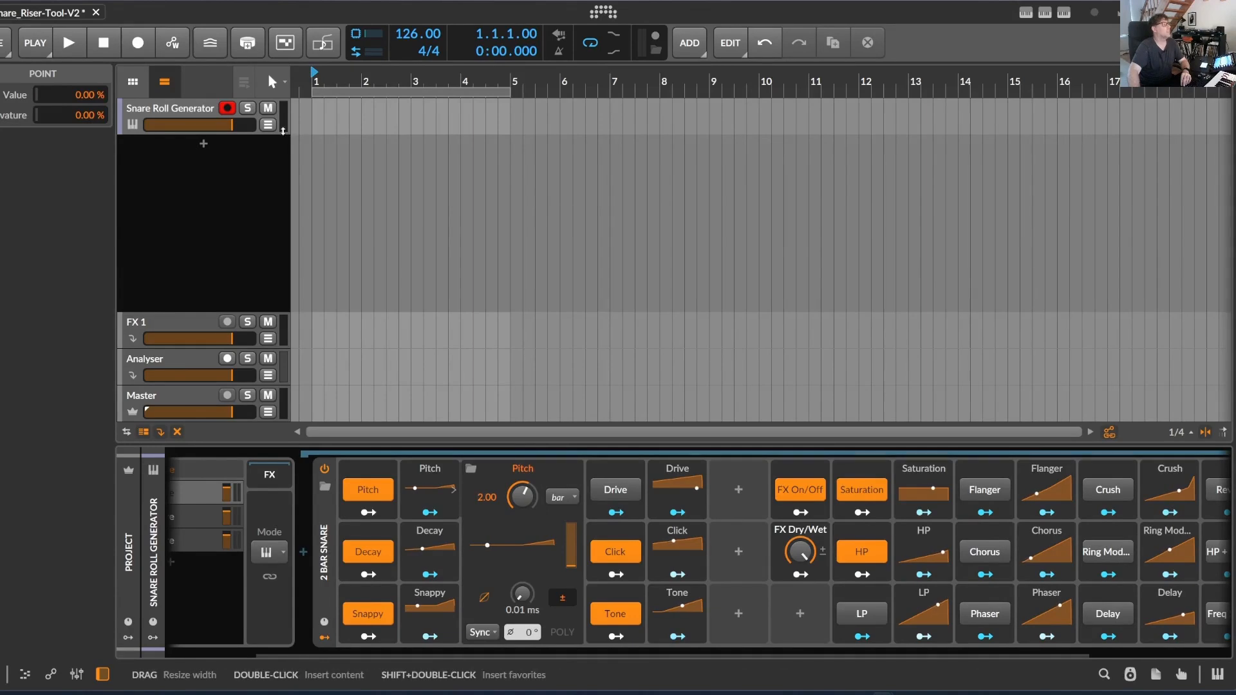
Show the snare track's automation lane and leave only Pitch and Tone enabled among the 2 Bar Snare's sound modulation switches
click(268, 125)
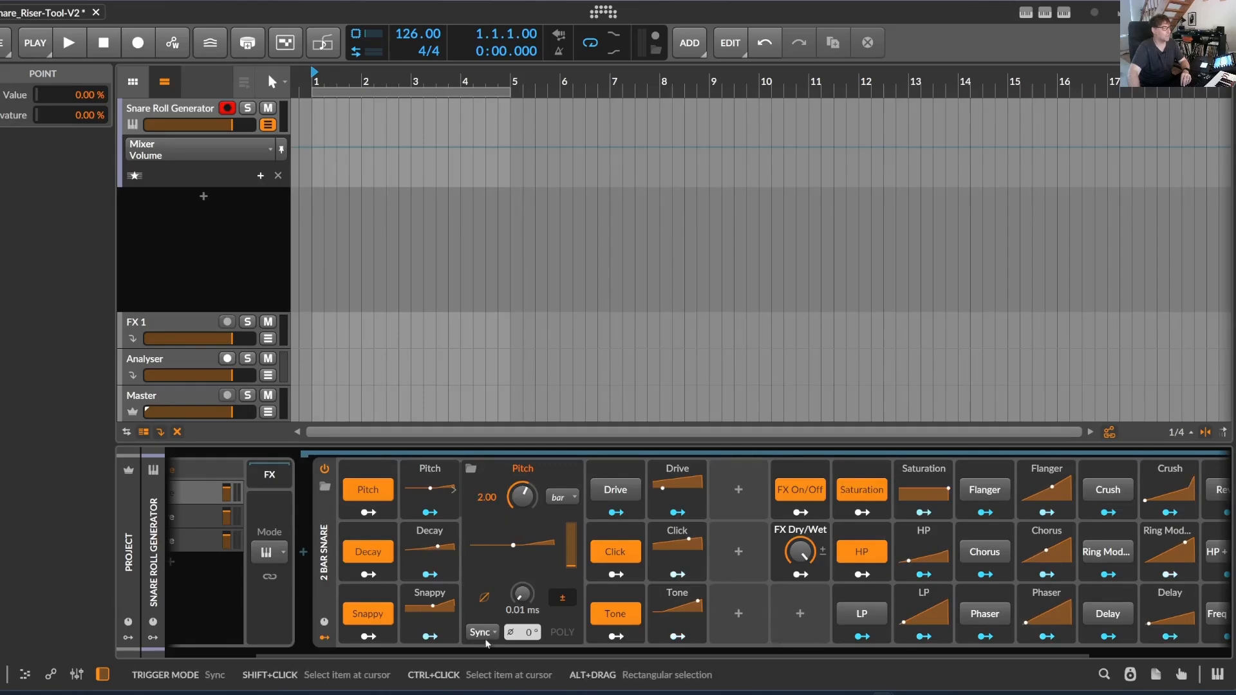
drag(484, 654, 676, 673)
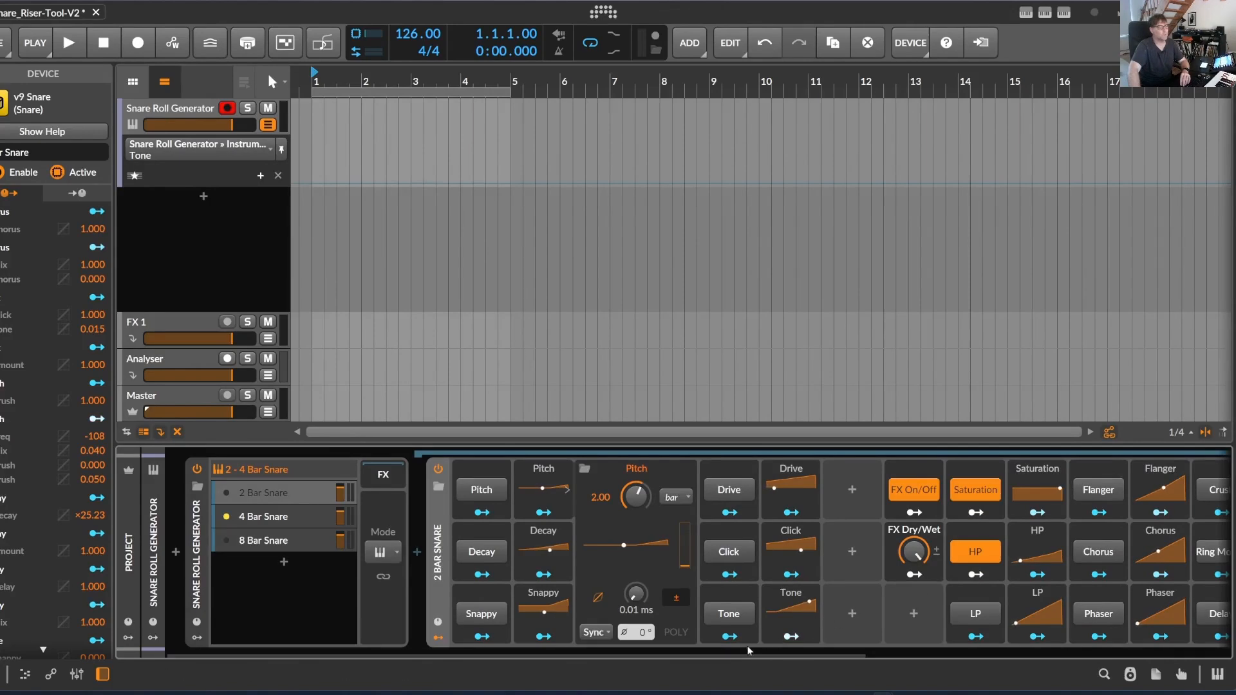
drag(732, 657, 669, 657)
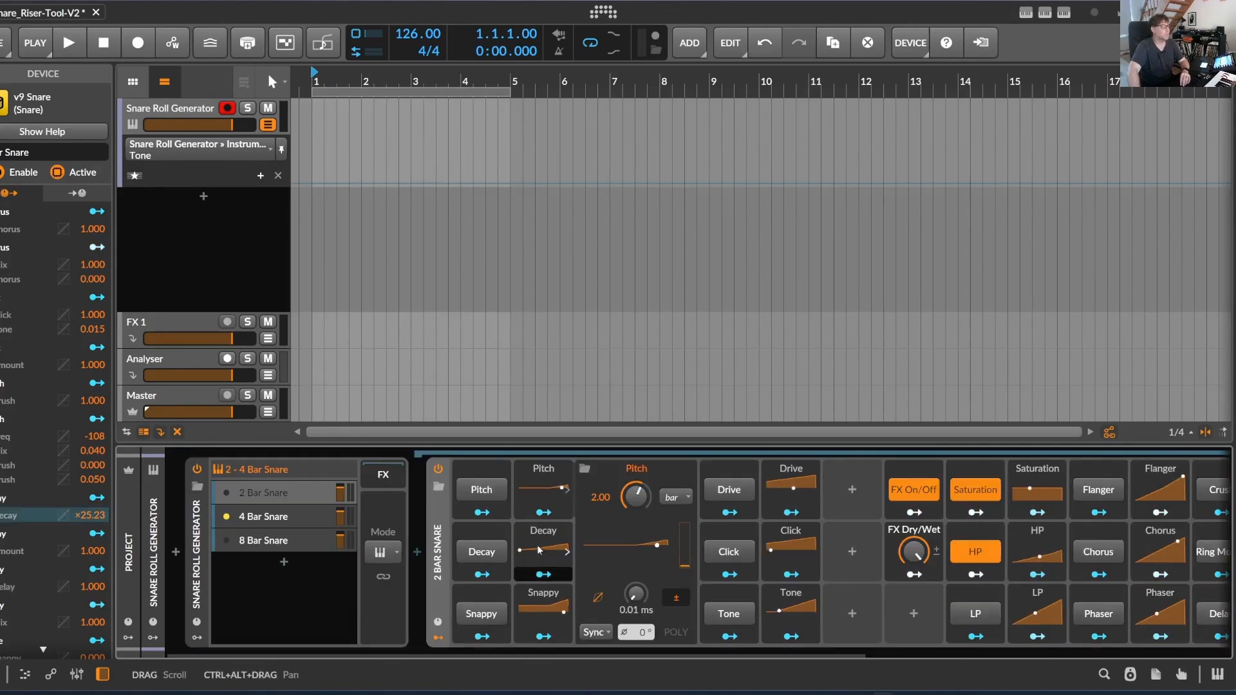
click(479, 488)
click(729, 614)
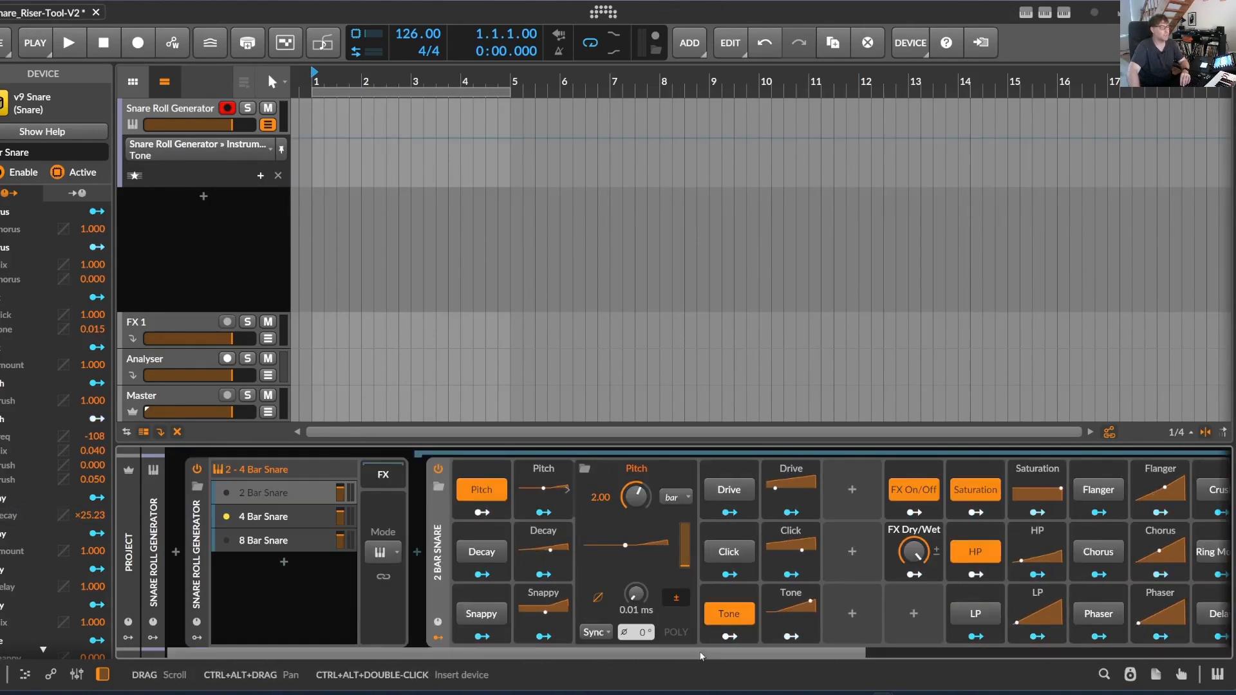
Review the 2 Bar Snare's effect modulators and v9 Snare controls, and open the Tone modulator's settings
drag(708, 657, 1076, 658)
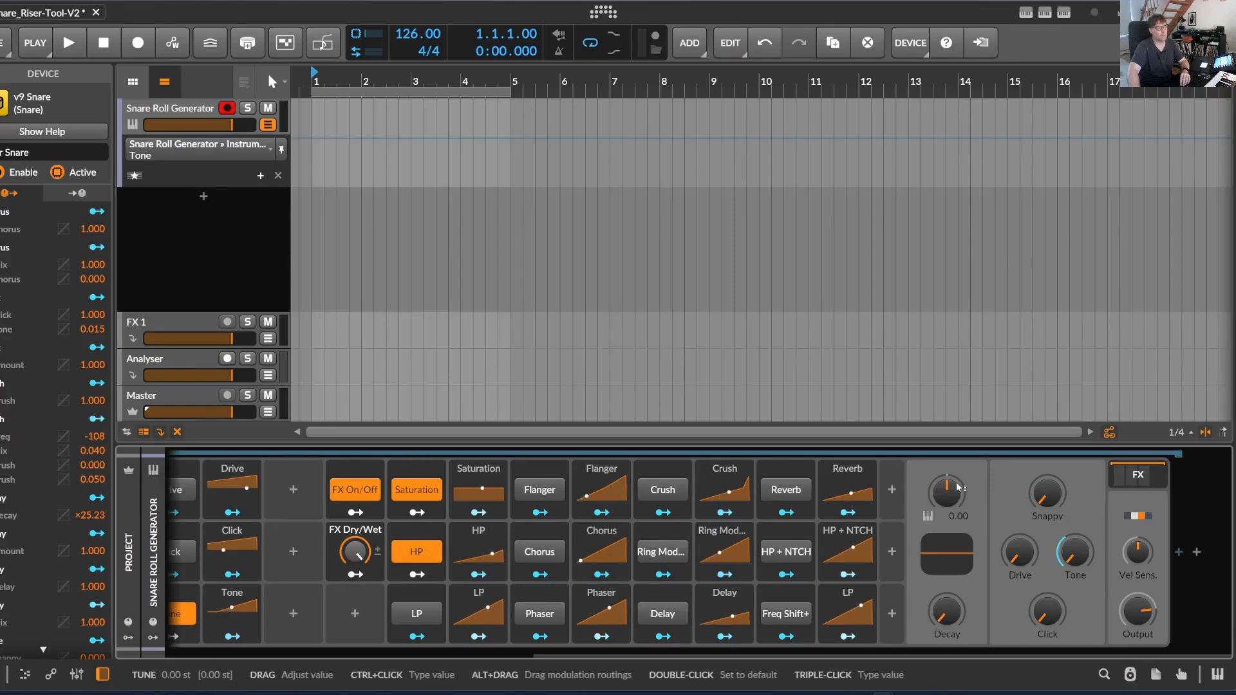
drag(907, 657, 860, 655)
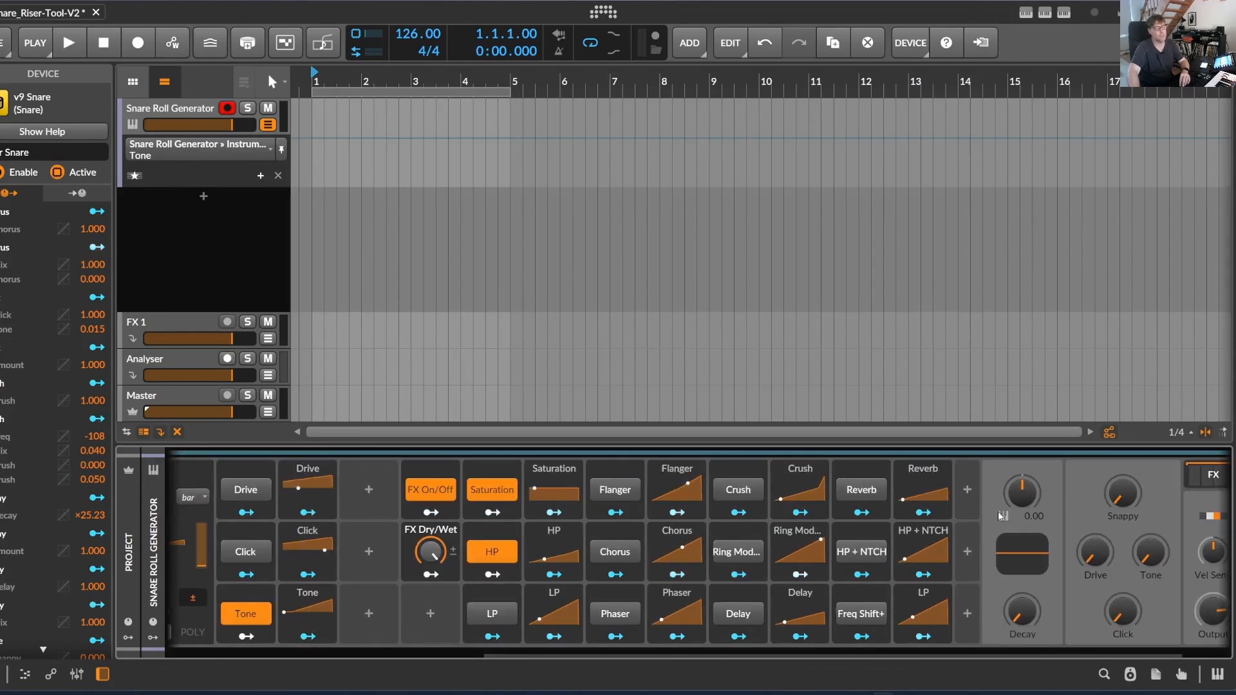
drag(836, 656, 524, 656)
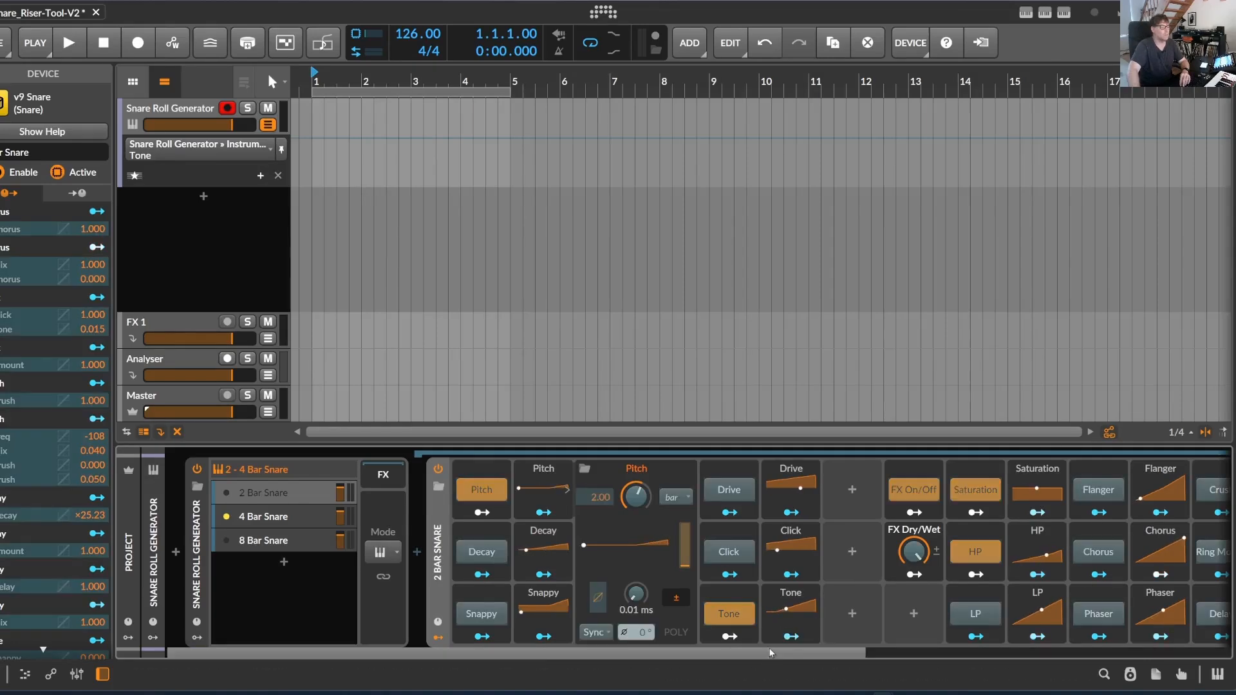
click(791, 609)
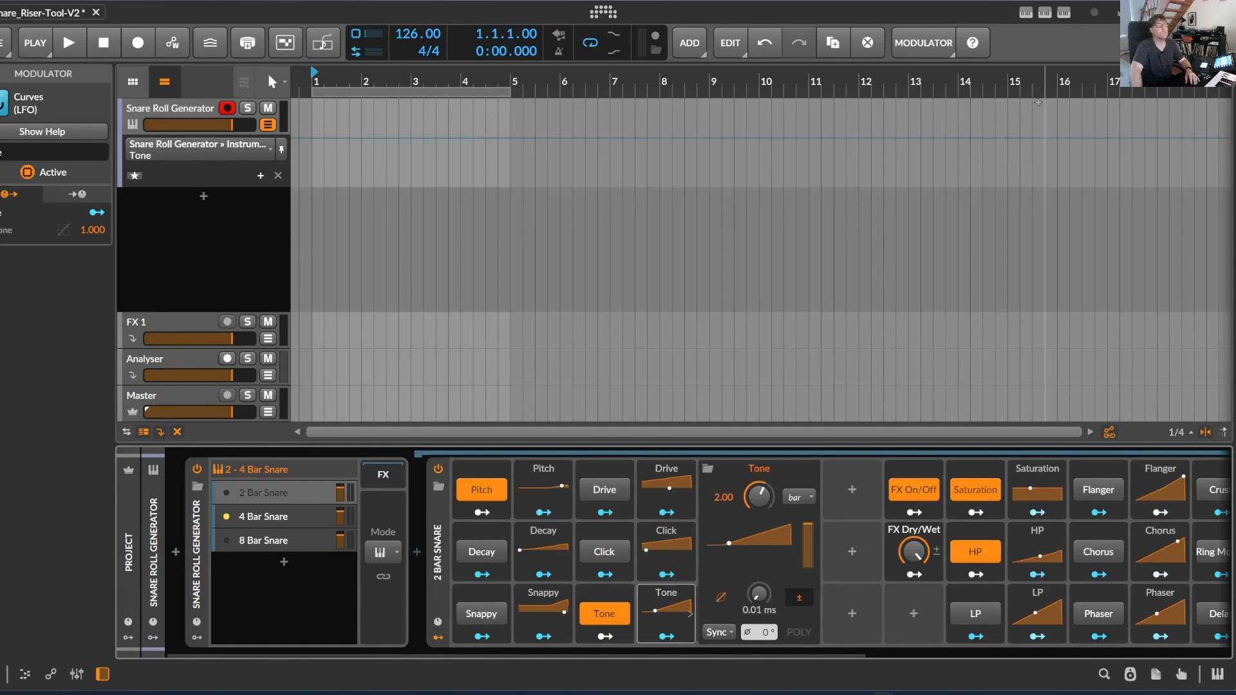
Select the Snare Roll Generator device and set the SnareRollGenerator controller script's roll length to 2 Bars
click(184, 505)
click(1064, 12)
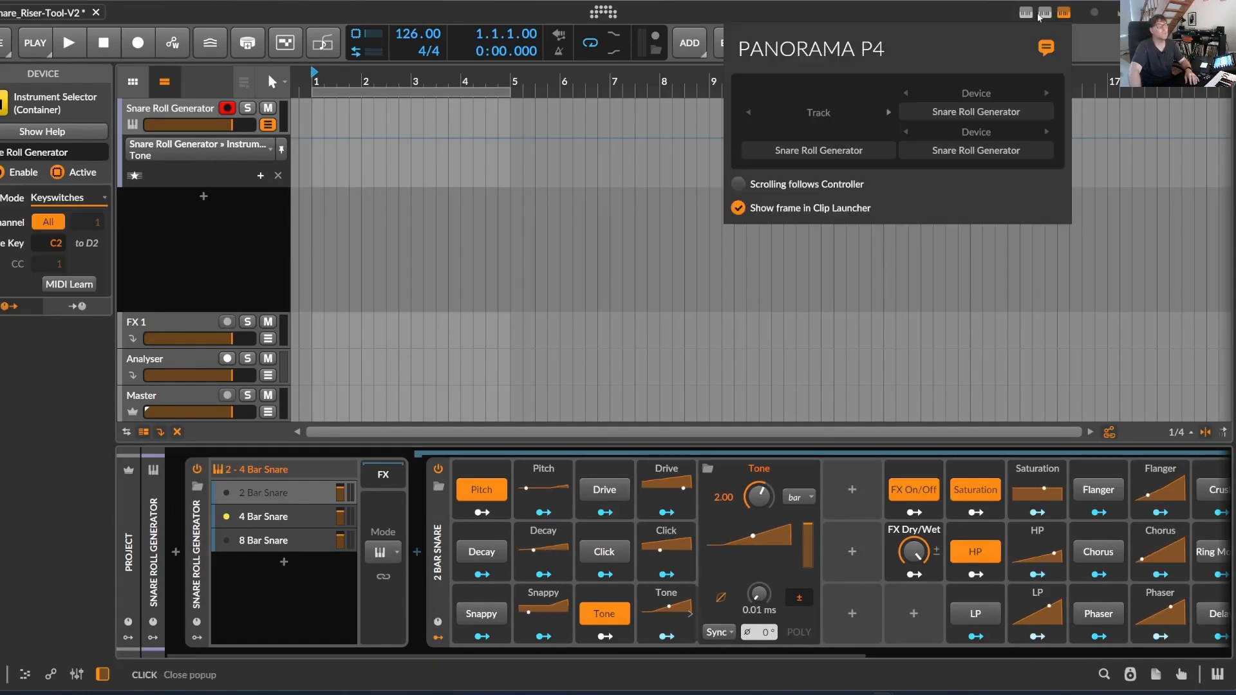
click(1045, 13)
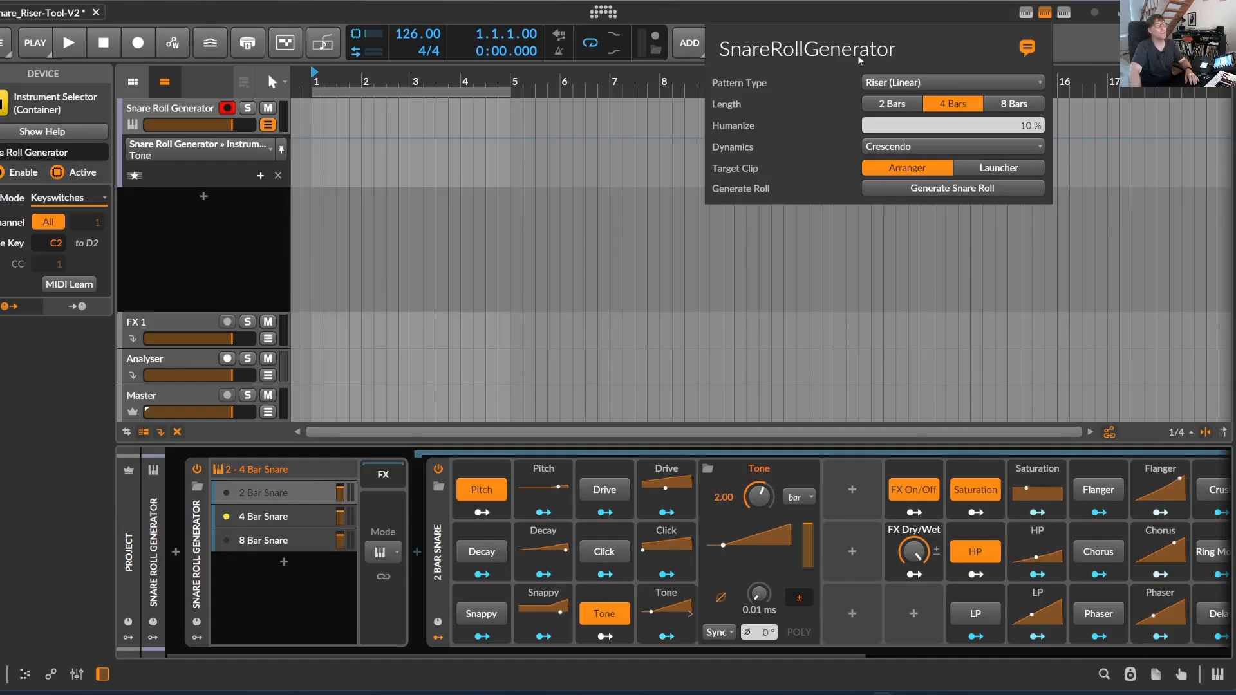
click(893, 106)
click(948, 108)
click(898, 105)
click(948, 106)
click(898, 105)
click(948, 106)
click(901, 106)
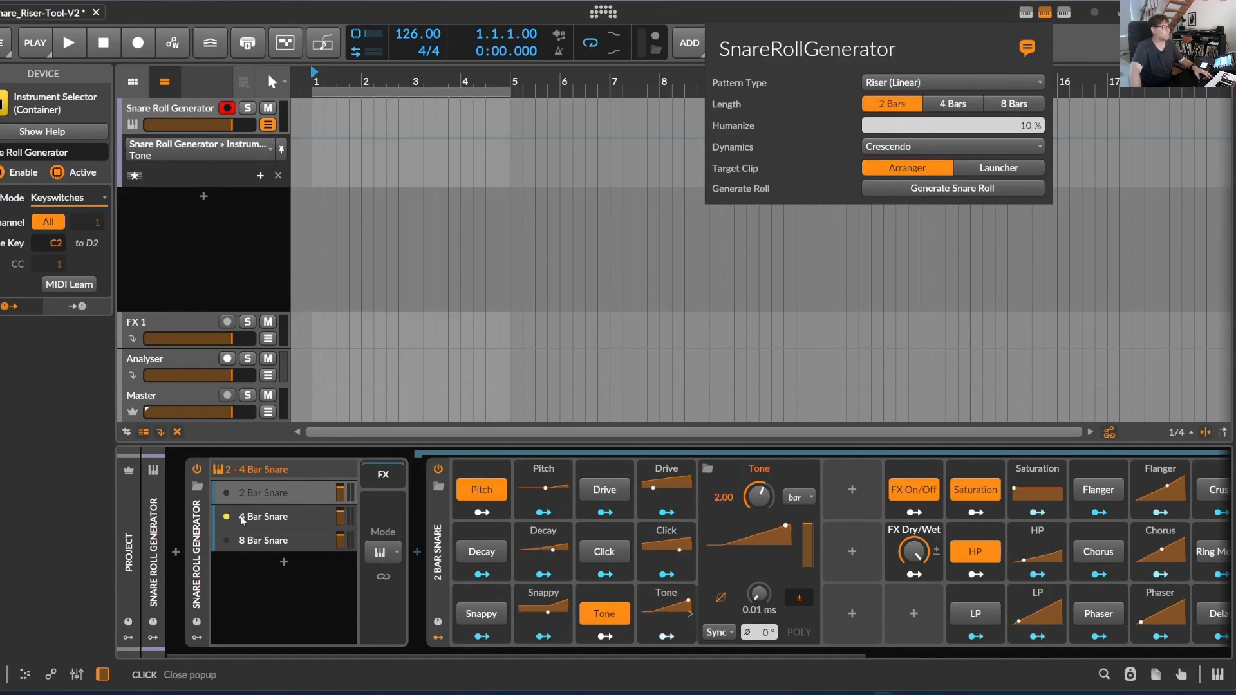
Compare the 2, 4 and 8 Bar Snare layers, checking the Pitch and Decay settings for 2 bars and Pitch for 4 bars
click(295, 493)
click(299, 516)
click(298, 494)
click(300, 516)
click(303, 538)
click(300, 516)
click(299, 493)
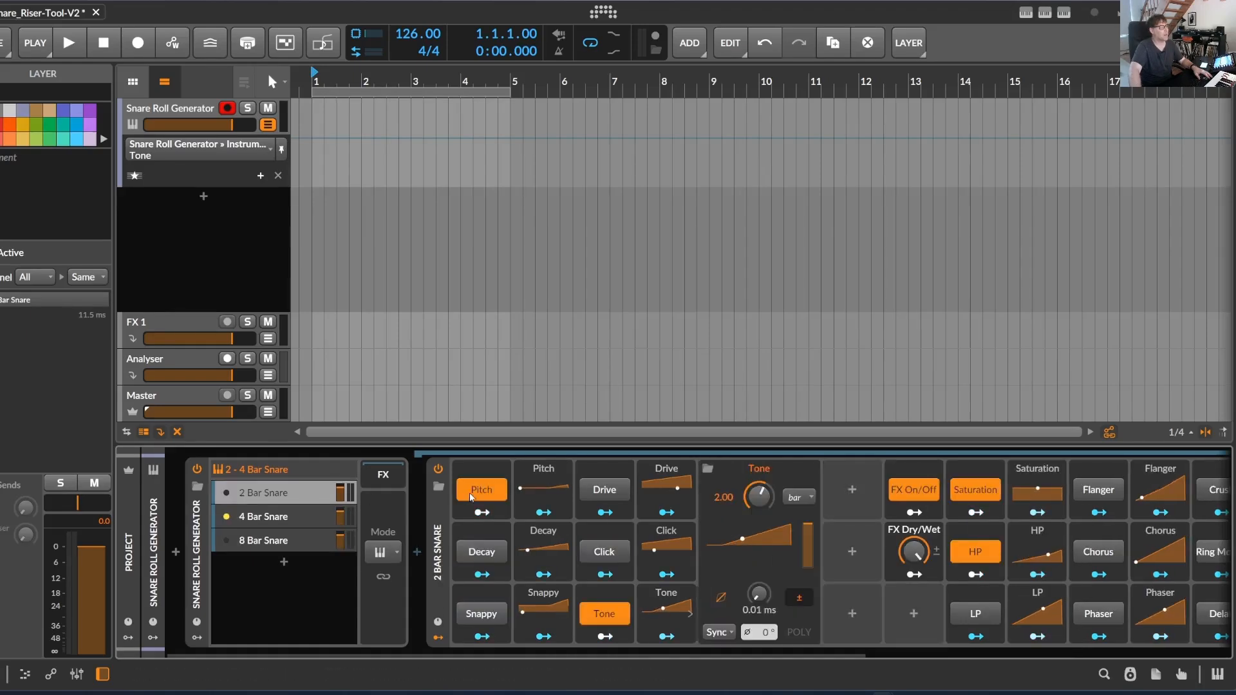
click(568, 495)
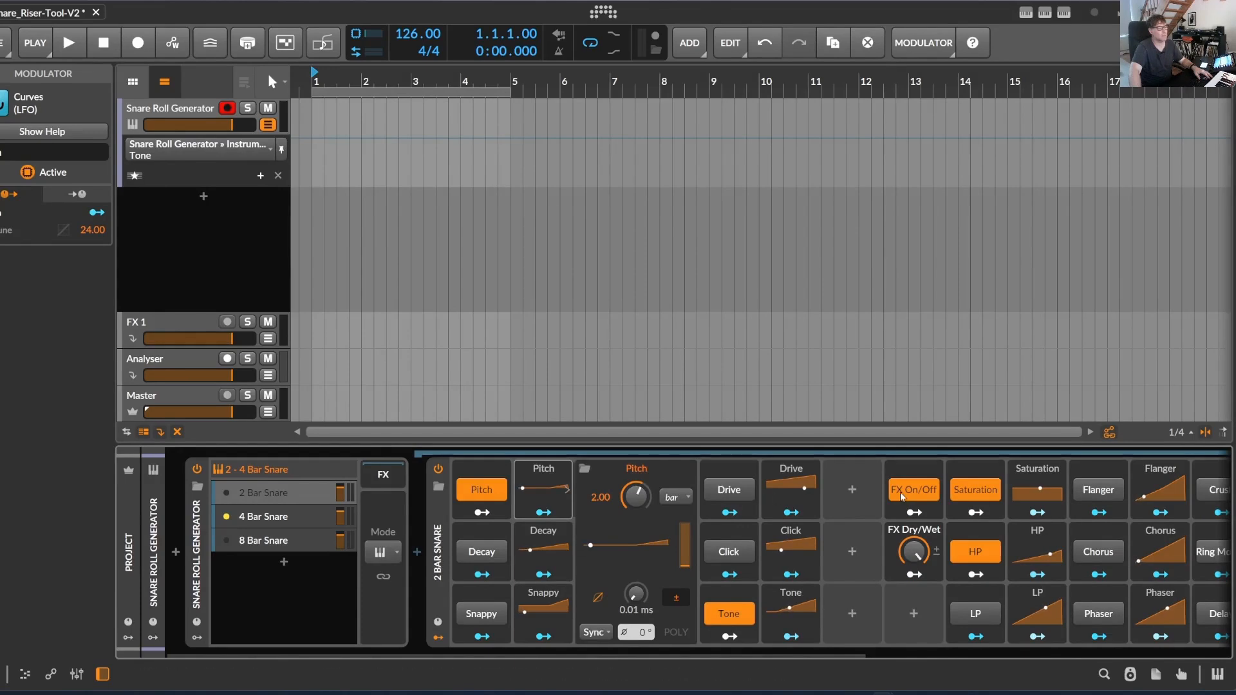
click(544, 551)
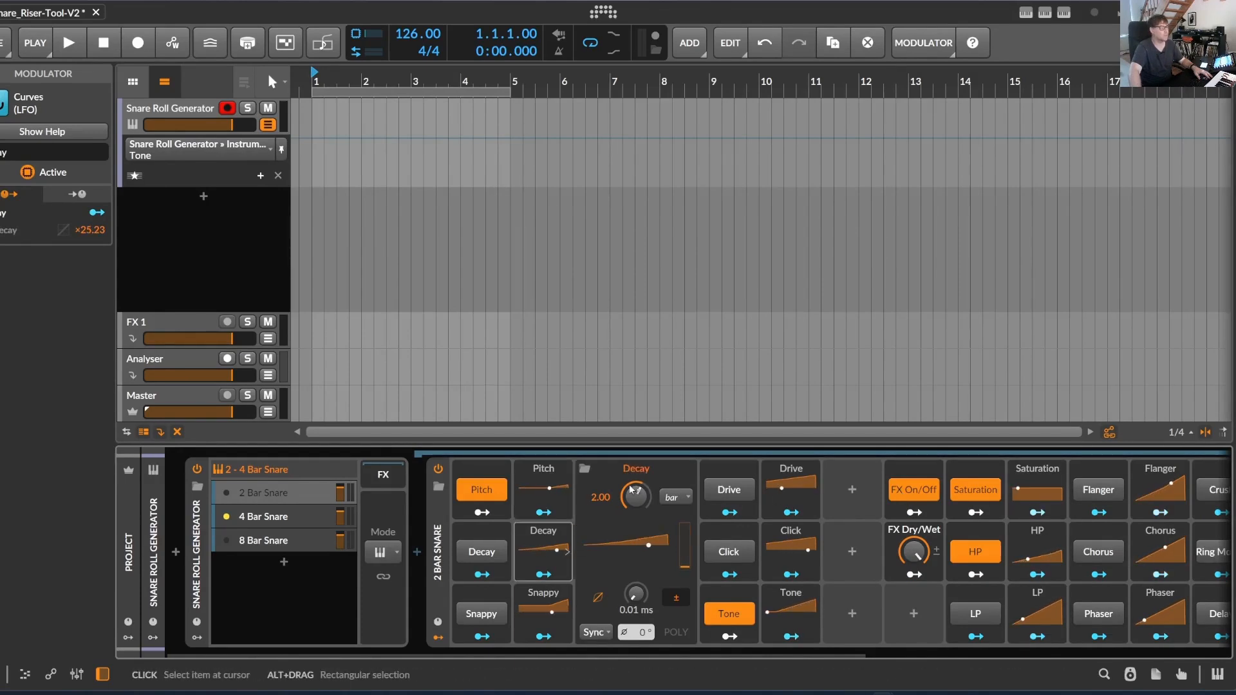
click(295, 518)
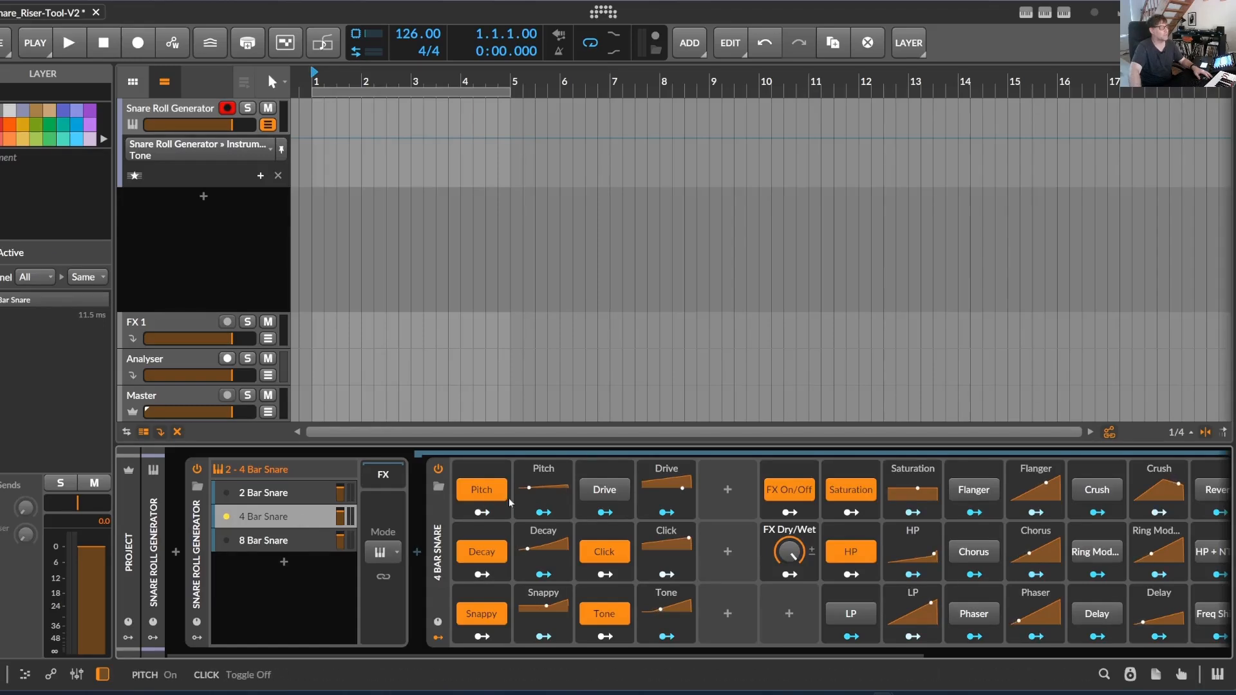
click(543, 487)
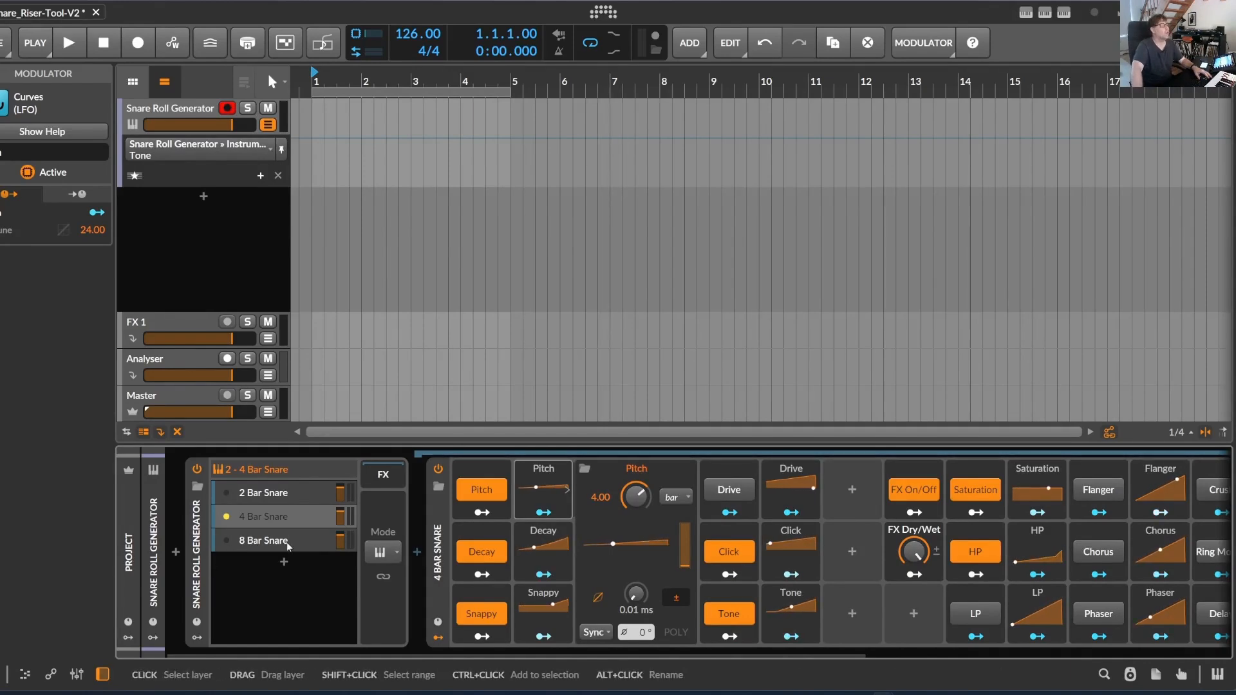
Draw a three-bar clip from bar 1 on the Snare Roll Generator track with the Pen tool and select it
click(373, 107)
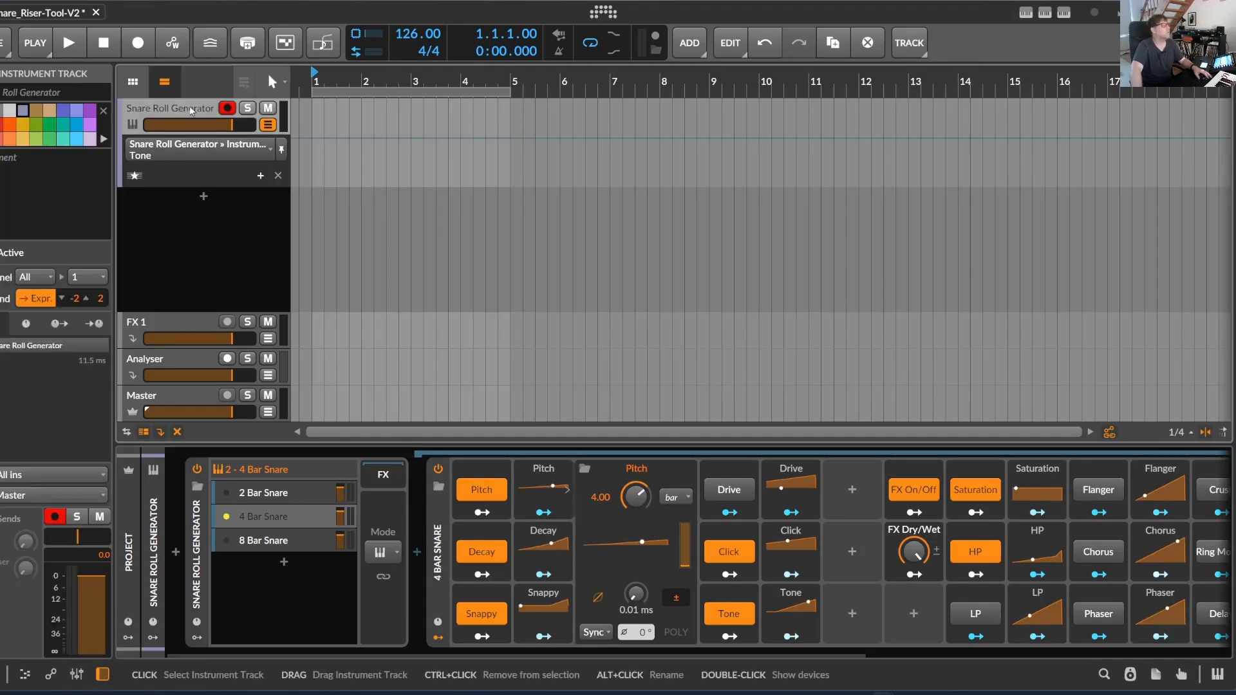
click(276, 82)
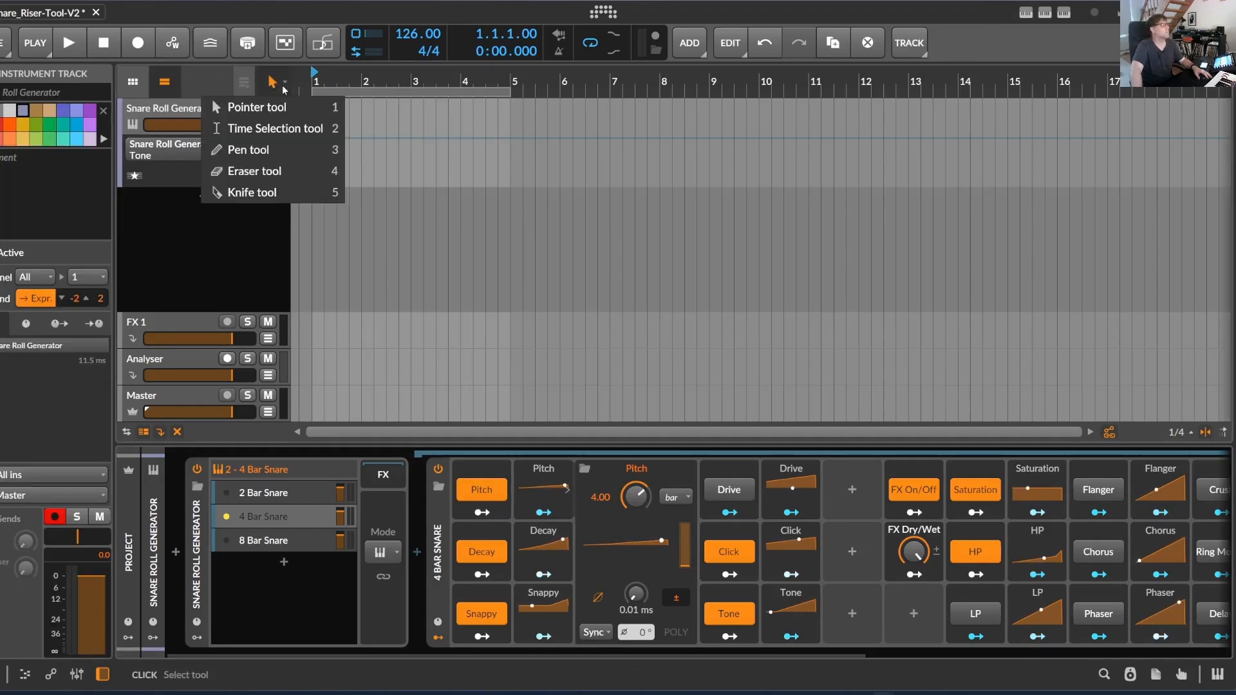
click(247, 149)
drag(315, 116, 461, 116)
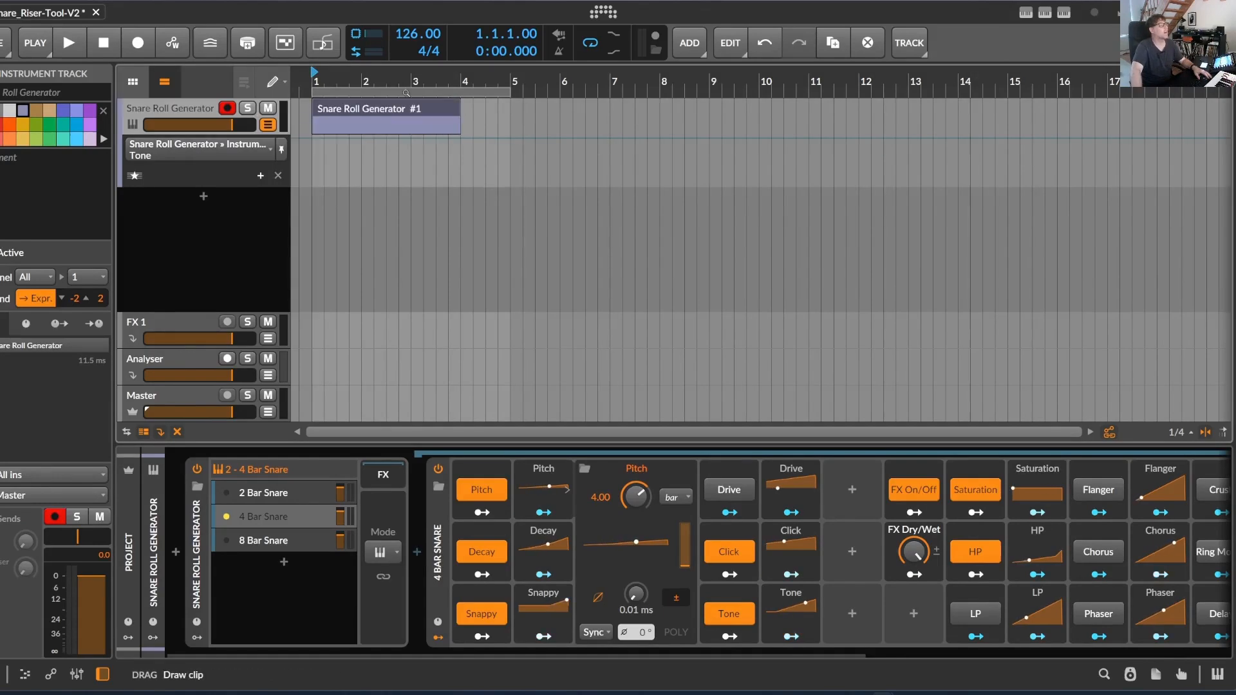
click(334, 111)
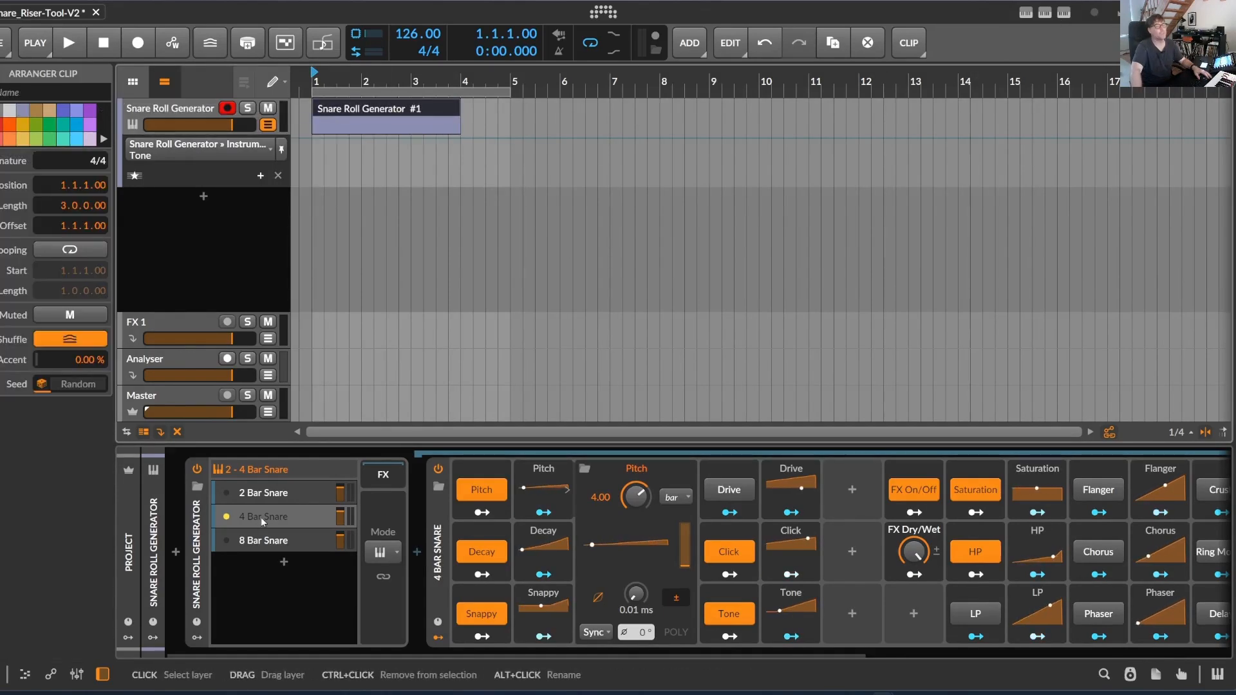
In the SnareRollGenerator settings, review the pattern types, then set Humanize to 11 % and Dynamics to Standard
click(1044, 14)
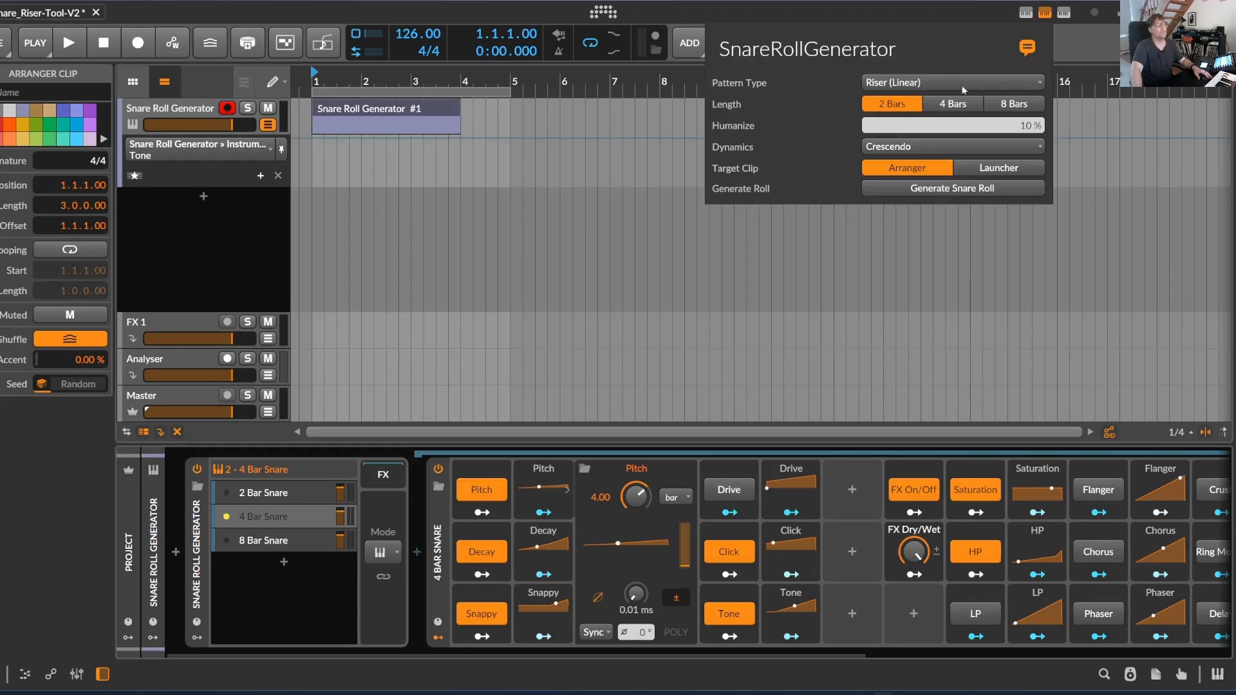
click(899, 84)
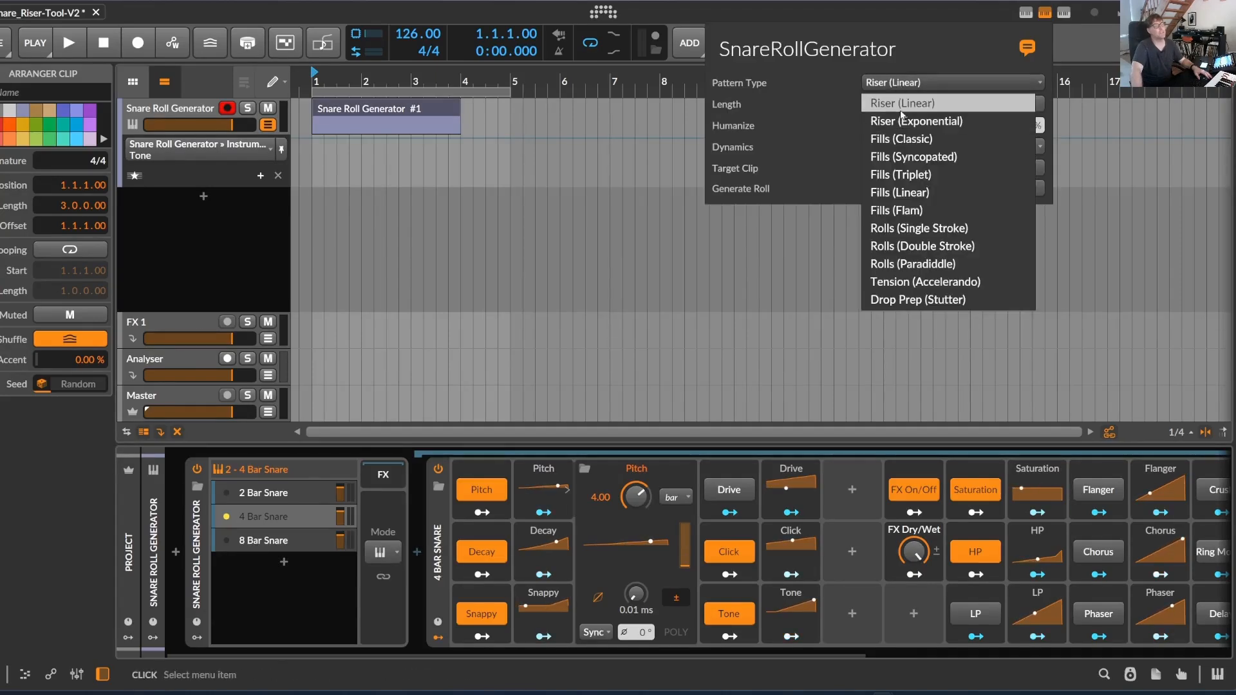
click(935, 87)
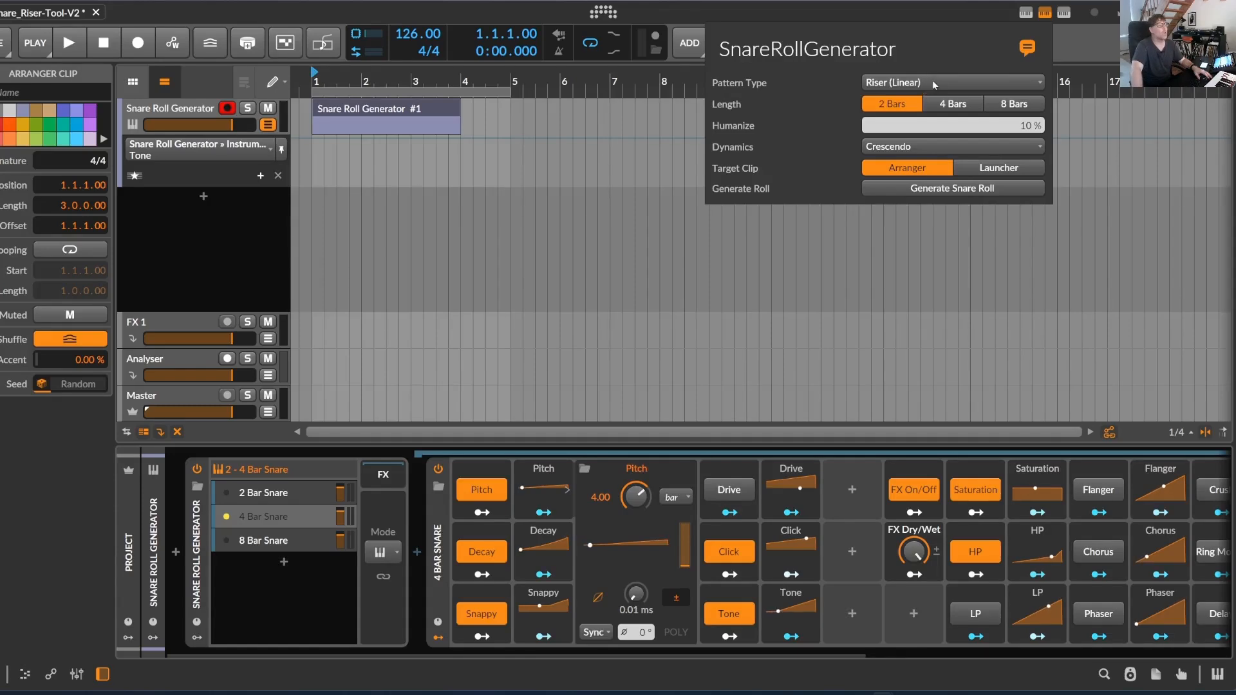
drag(1028, 127, 1028, 152)
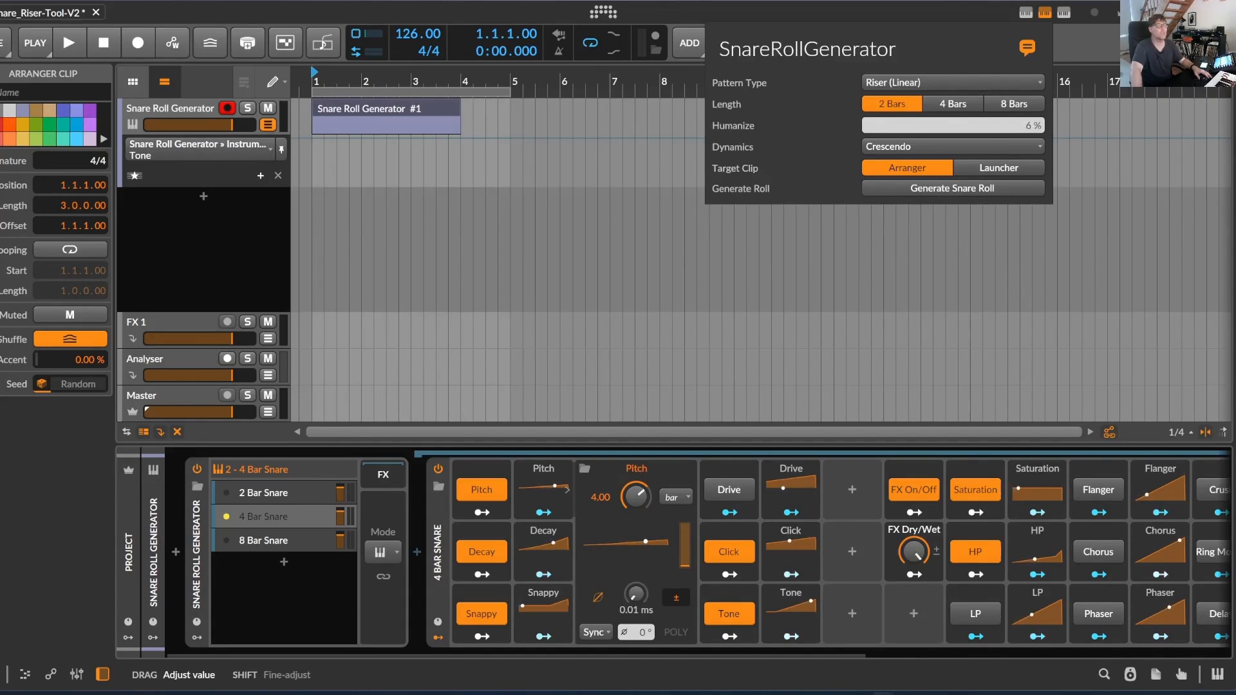
drag(1028, 127, 1027, 126)
click(879, 149)
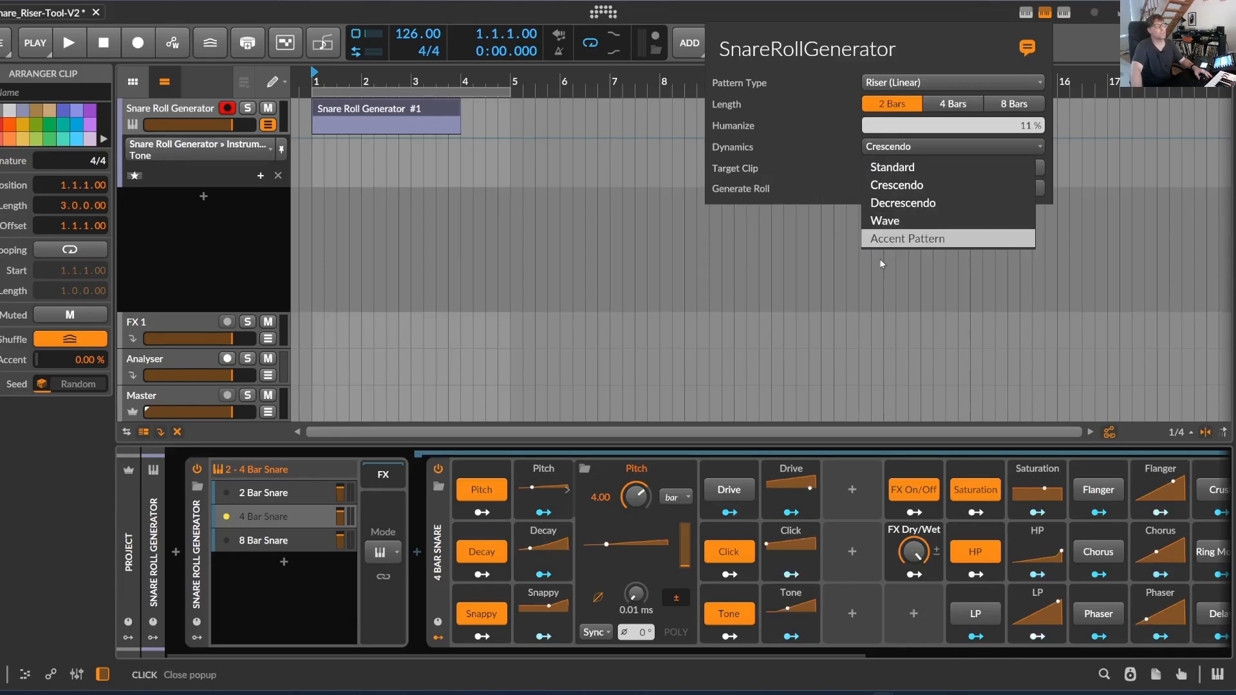
click(896, 169)
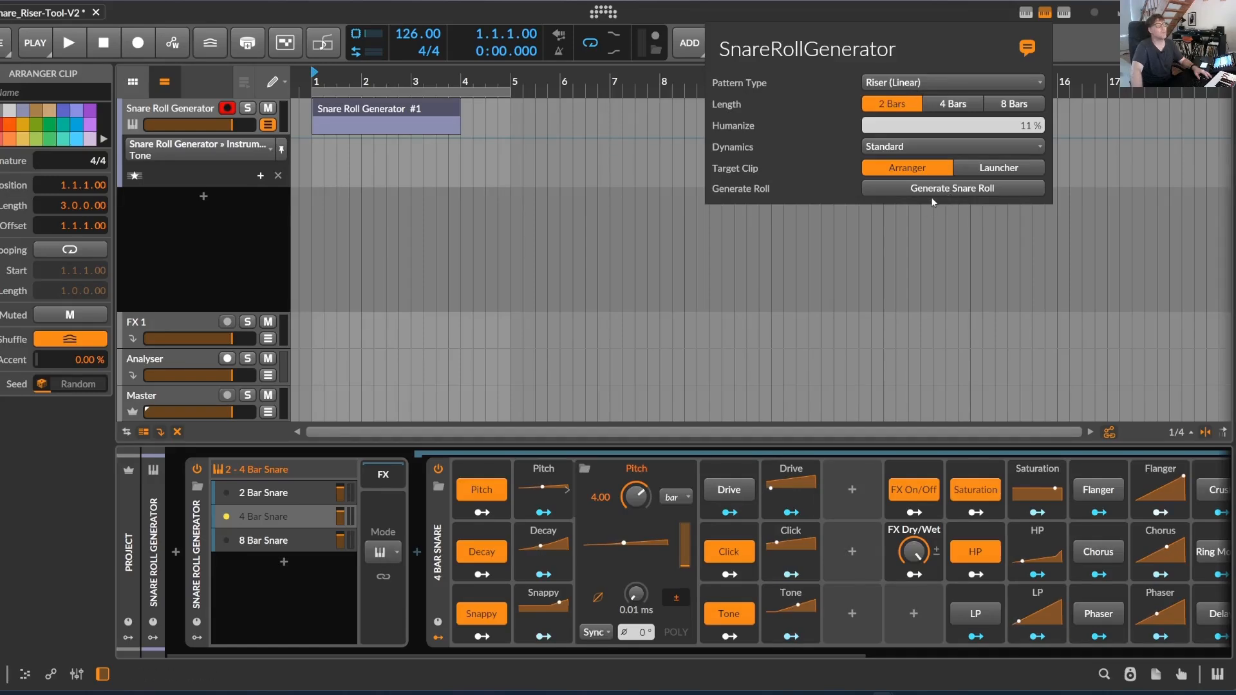
Generate a 2-bar Riser (Linear) snare roll in the selected arranger clip with the SnareRollGenerator script
click(381, 111)
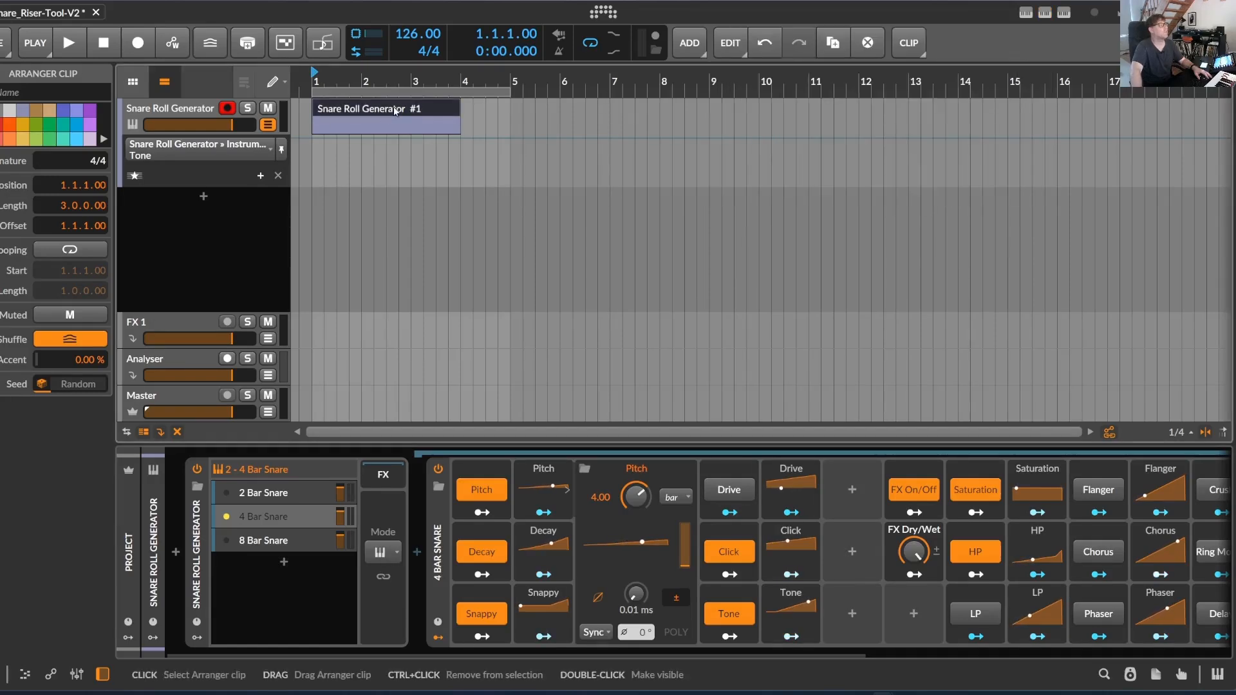
click(1044, 14)
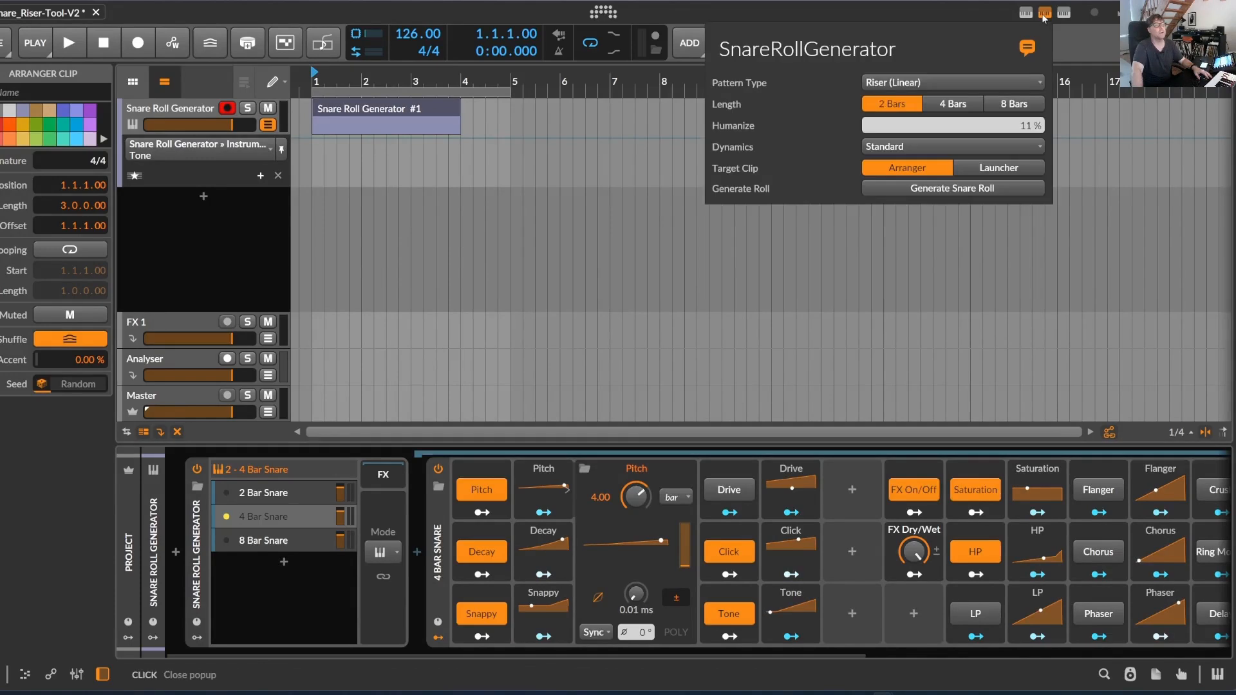
click(973, 190)
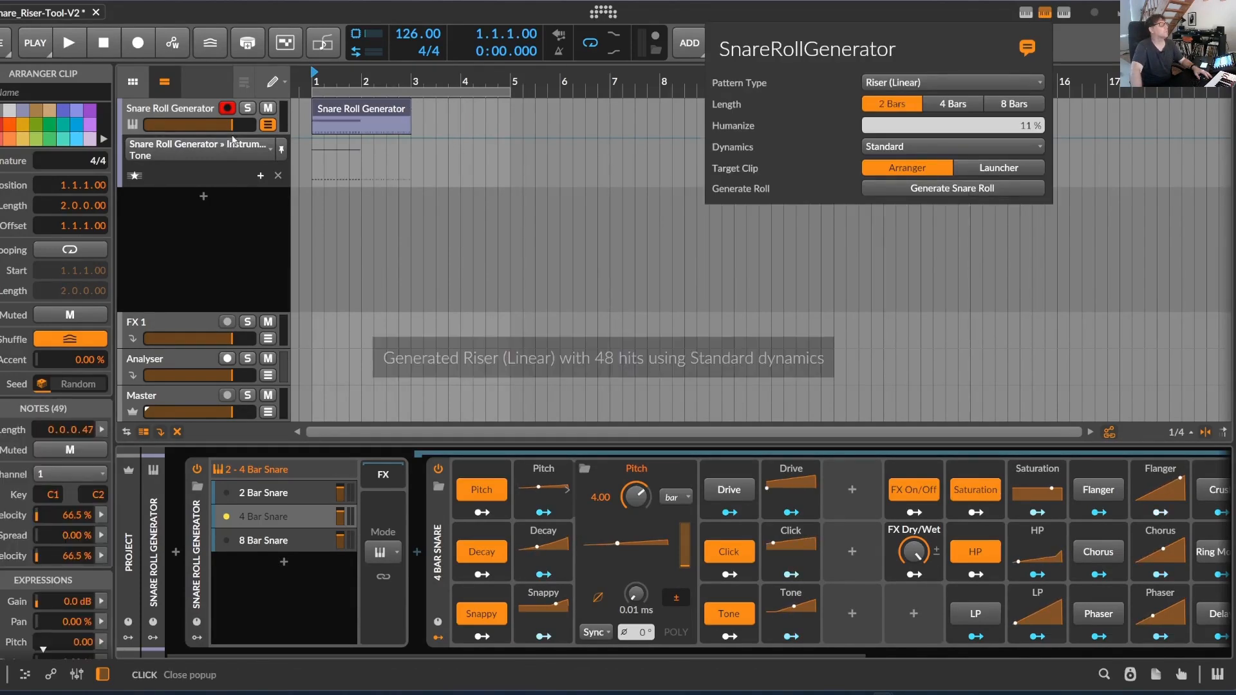
Open the generated clip in an enlarged note editor with velocities shown and examine its C1 hits and C2 keyswitch note
click(324, 115)
double_click(324, 115)
scroll(391, 492, down, 4)
drag(423, 298, 283, 670)
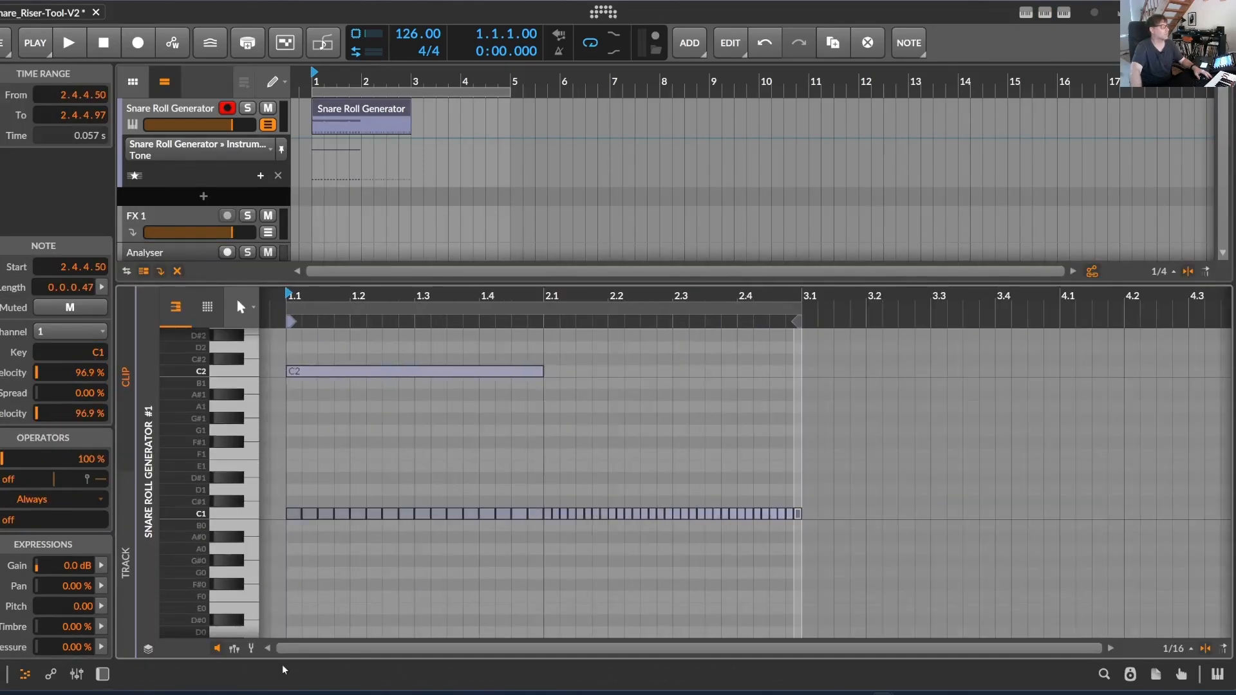
click(236, 650)
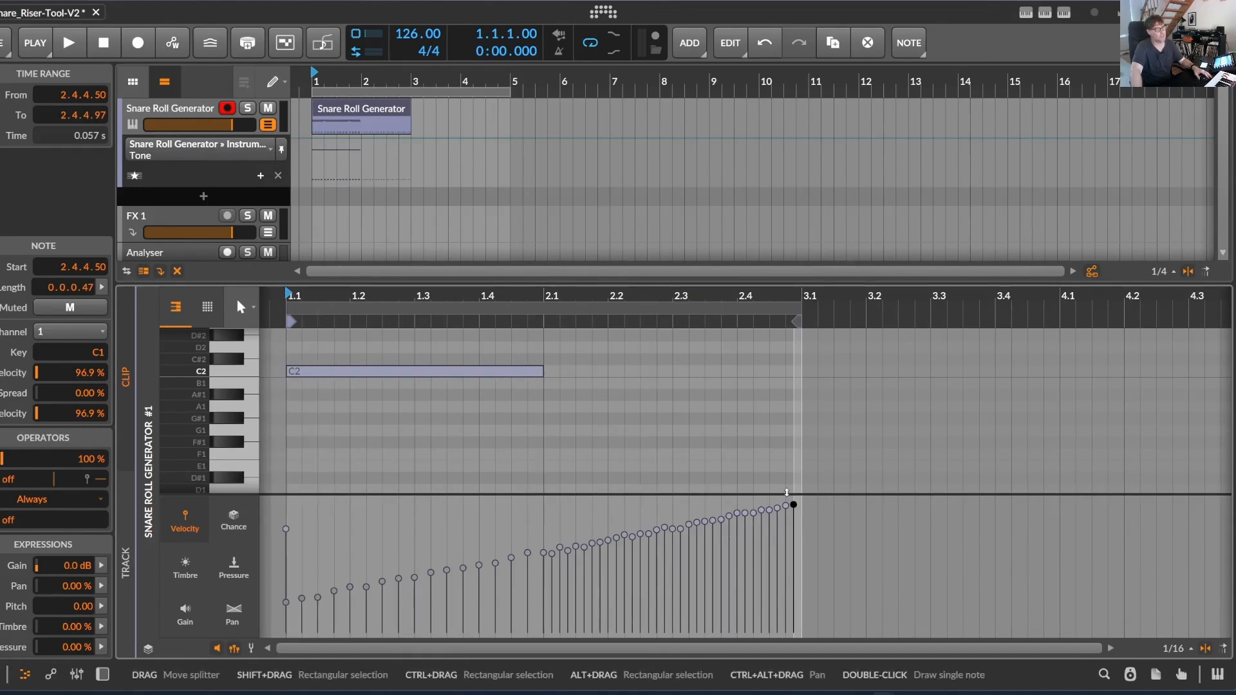
scroll(457, 418, down, 2)
scroll(456, 418, up, 2)
scroll(456, 419, down, 4)
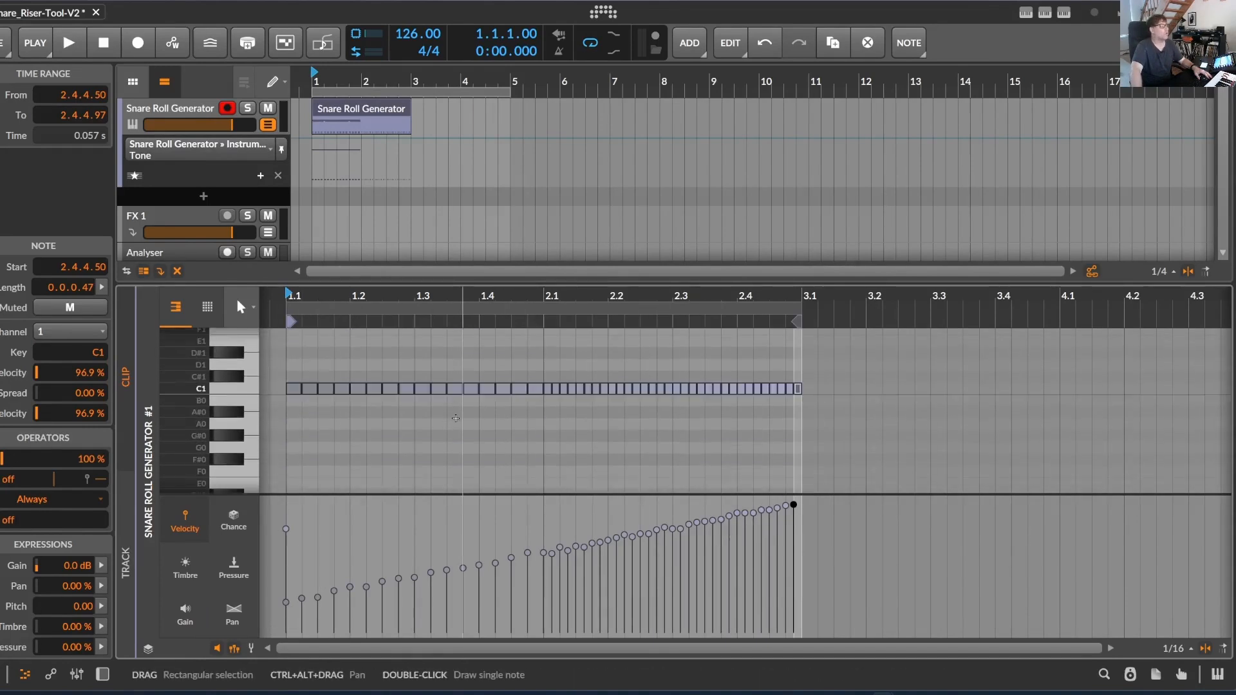
scroll(456, 419, up, 2)
scroll(301, 437, up, 4)
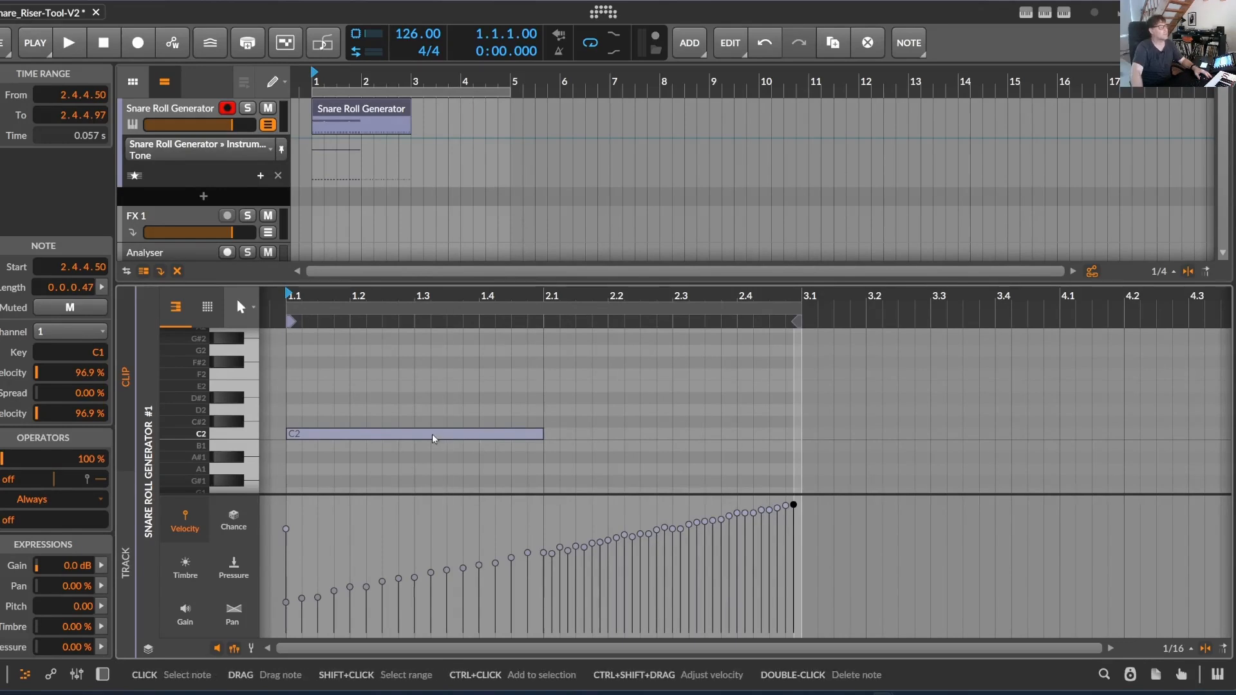
Shrink the note editor, return to the track's device view and play back the generated roll
drag(350, 282, 305, 446)
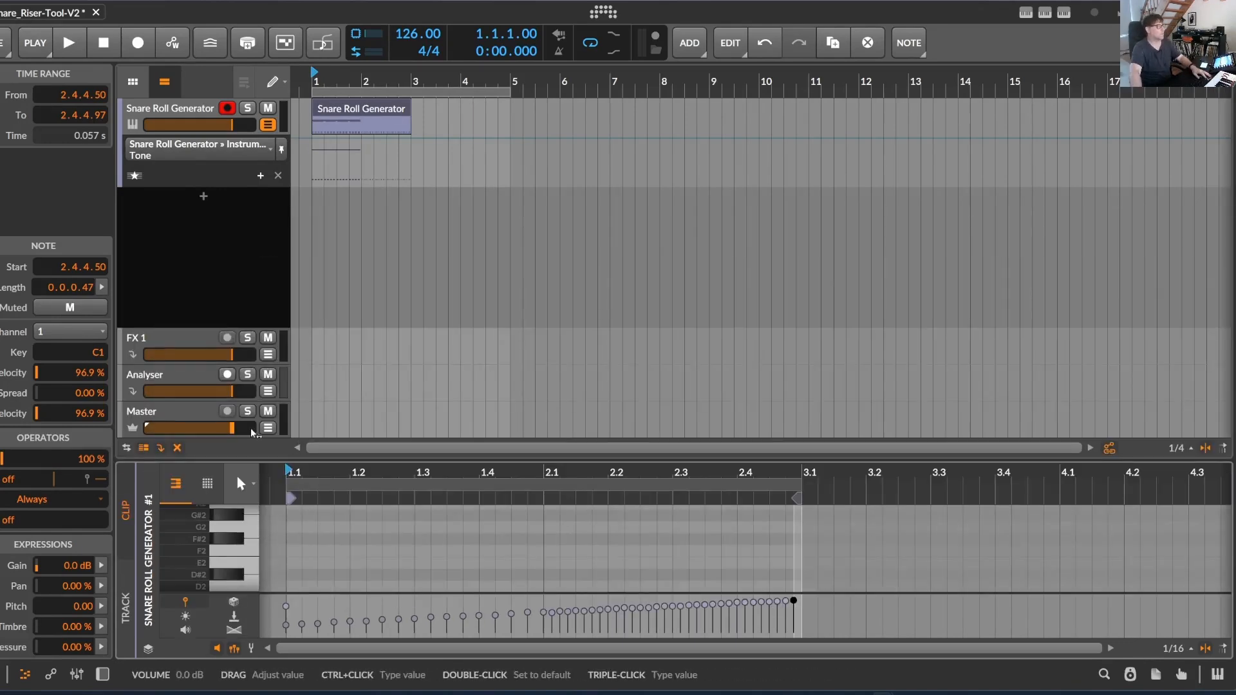
key(d)
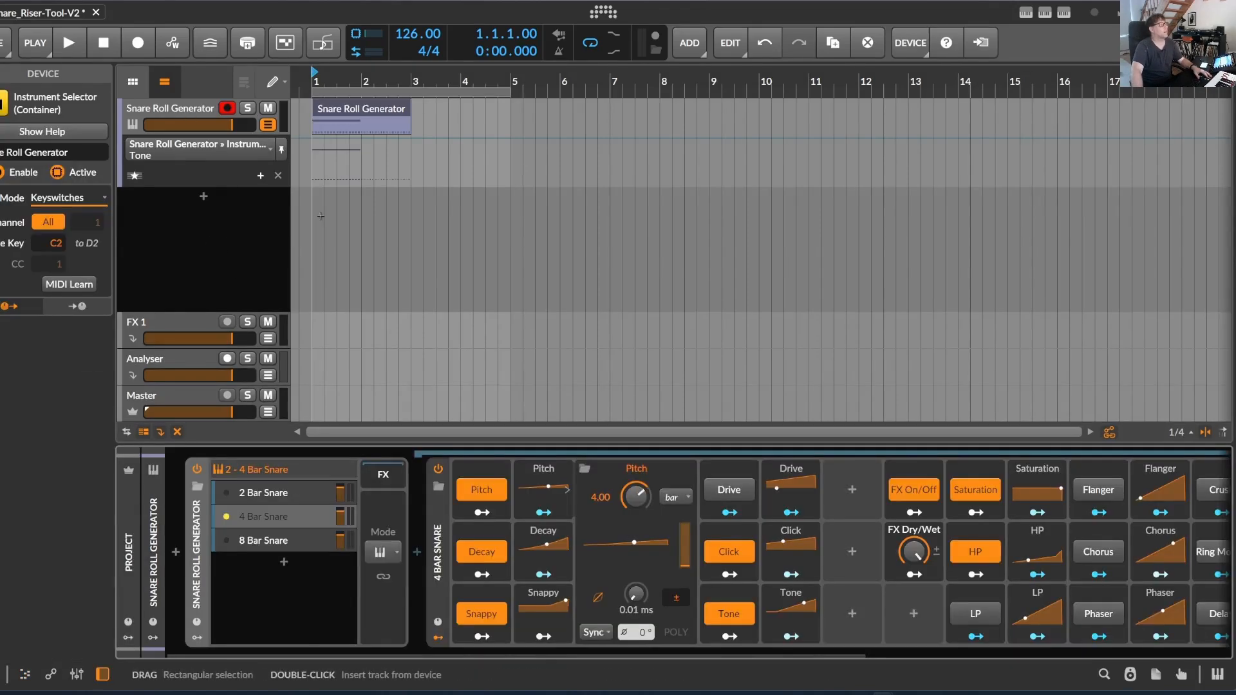
key(space)
key(space)
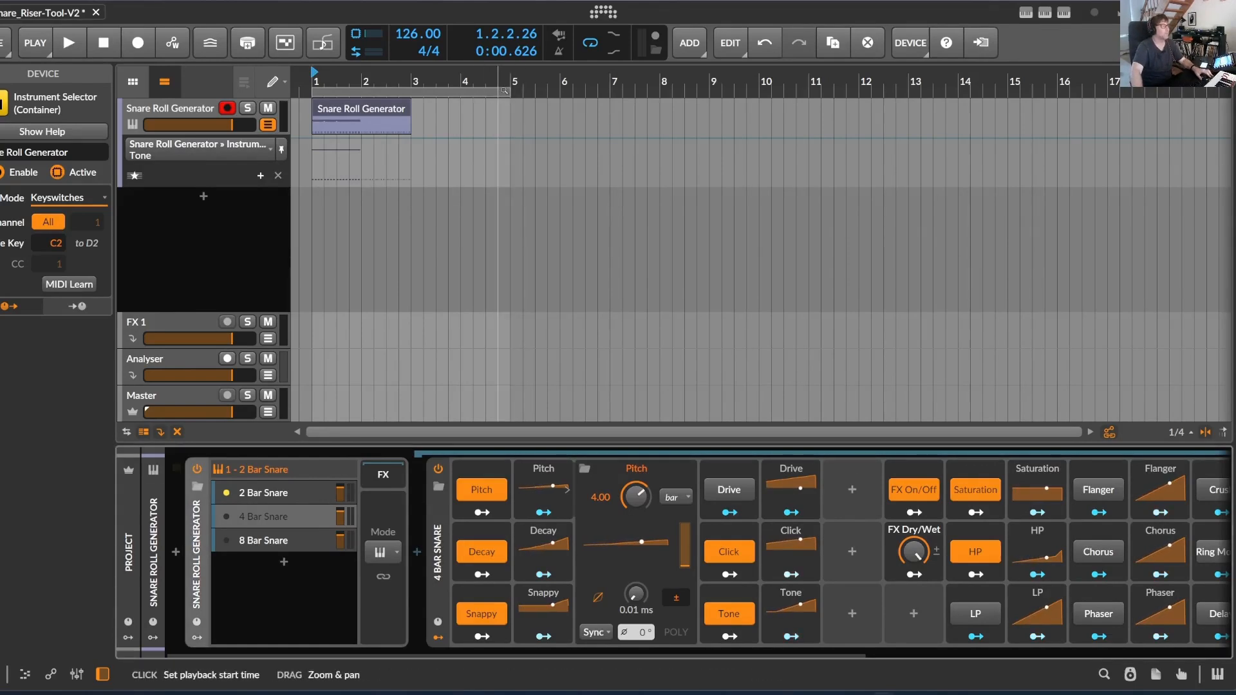
Shorten the arranger loop region to two bars, matching the generated clip, and play back the looped roll
drag(509, 94, 411, 94)
click(69, 42)
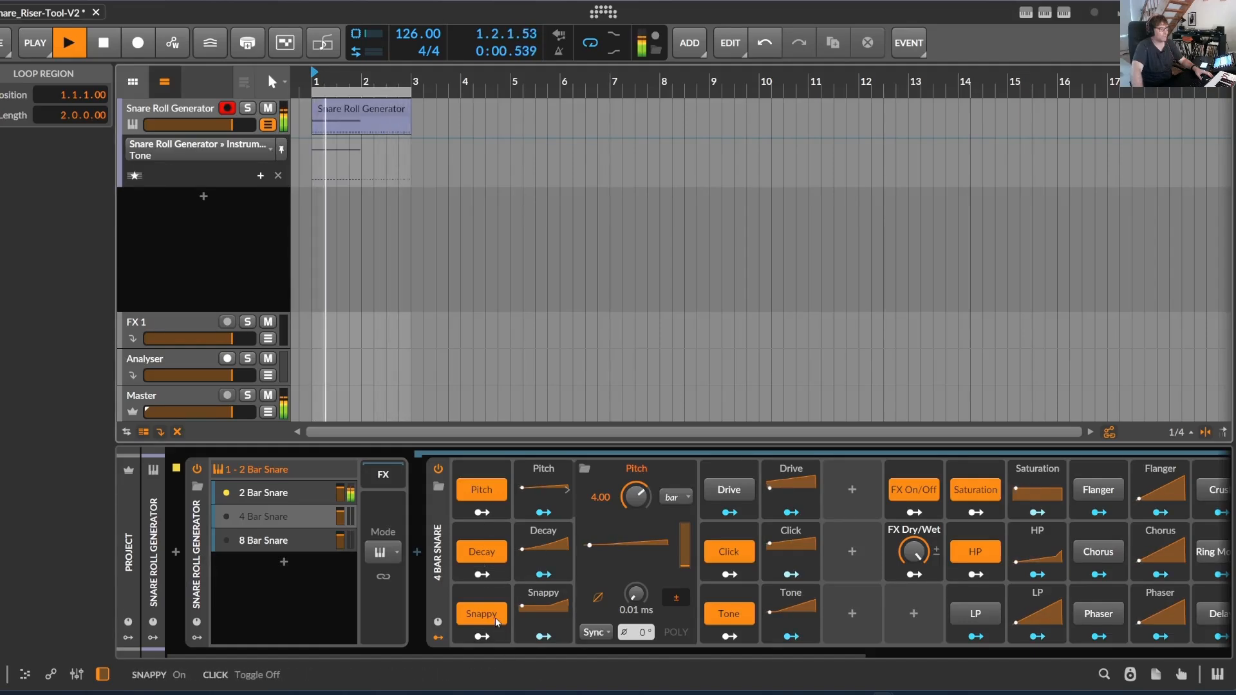
mouse_move(487, 655)
mouse_down()
mouse_move(555, 668)
mouse_move(433, 666)
mouse_move(526, 659)
mouse_move(504, 659)
mouse_up()
key(space)
Select the 2 Bar Snare layer and look through its modulators, its FX and the Riser Tool 2 effect chain
click(258, 494)
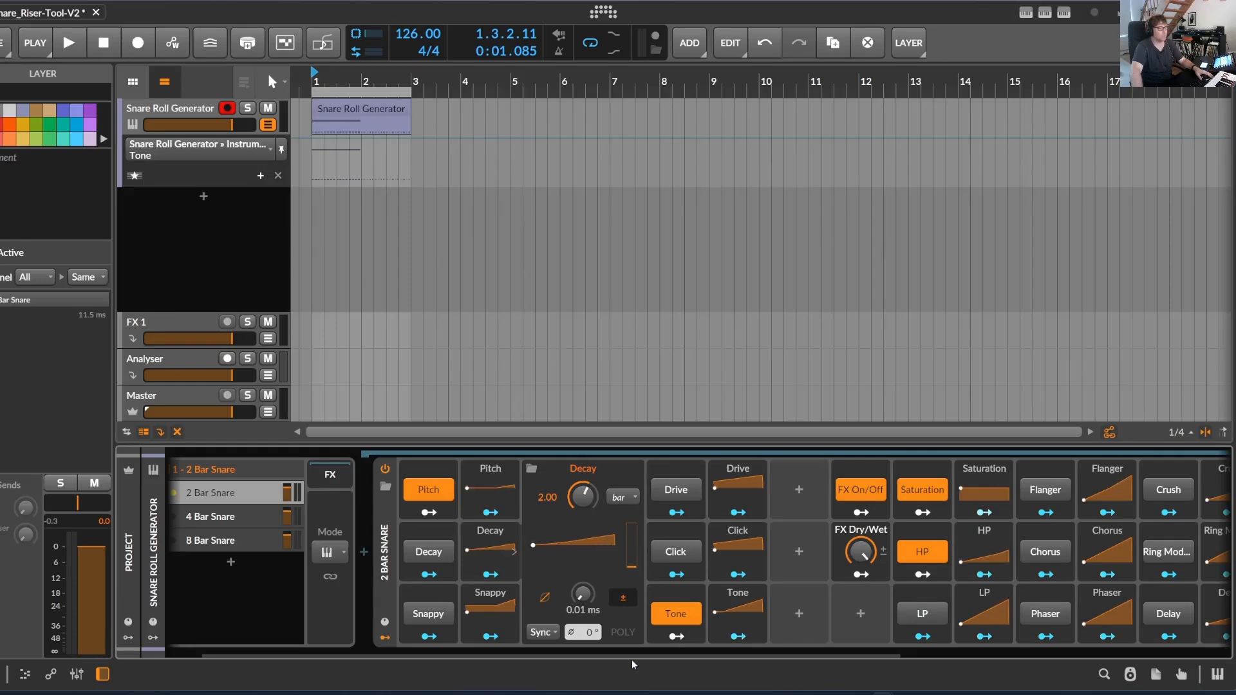
scroll(967, 506, down, 5)
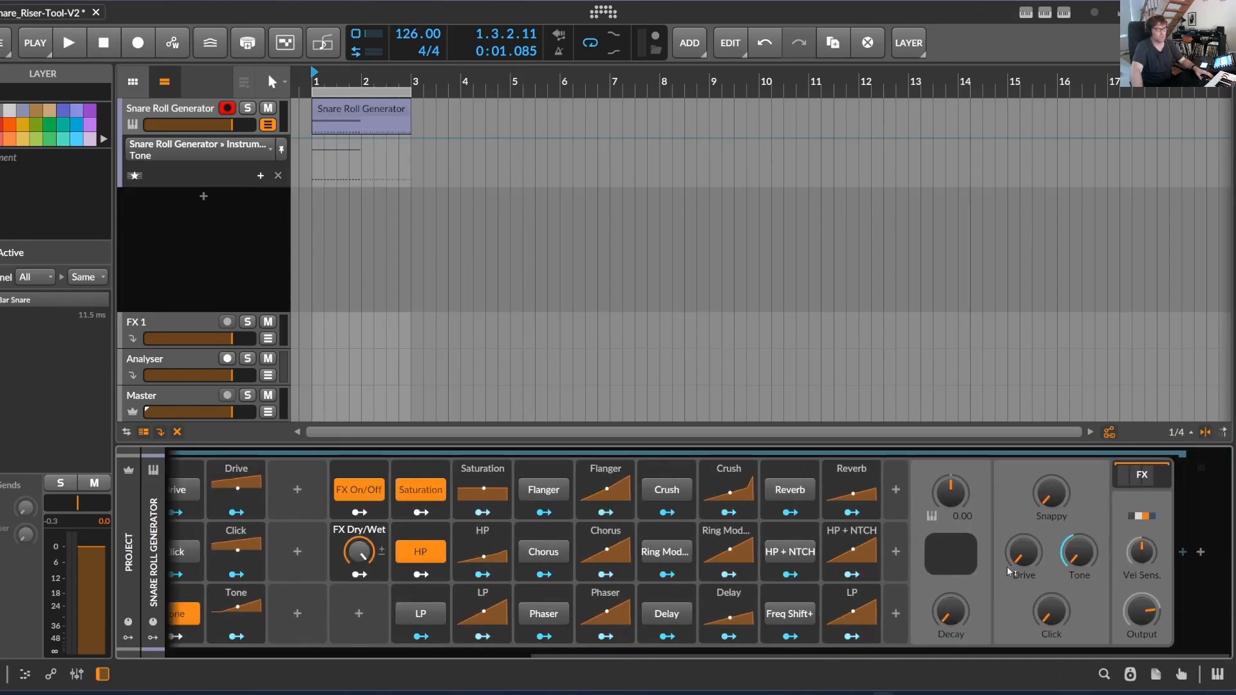
scroll(398, 637, up, 6)
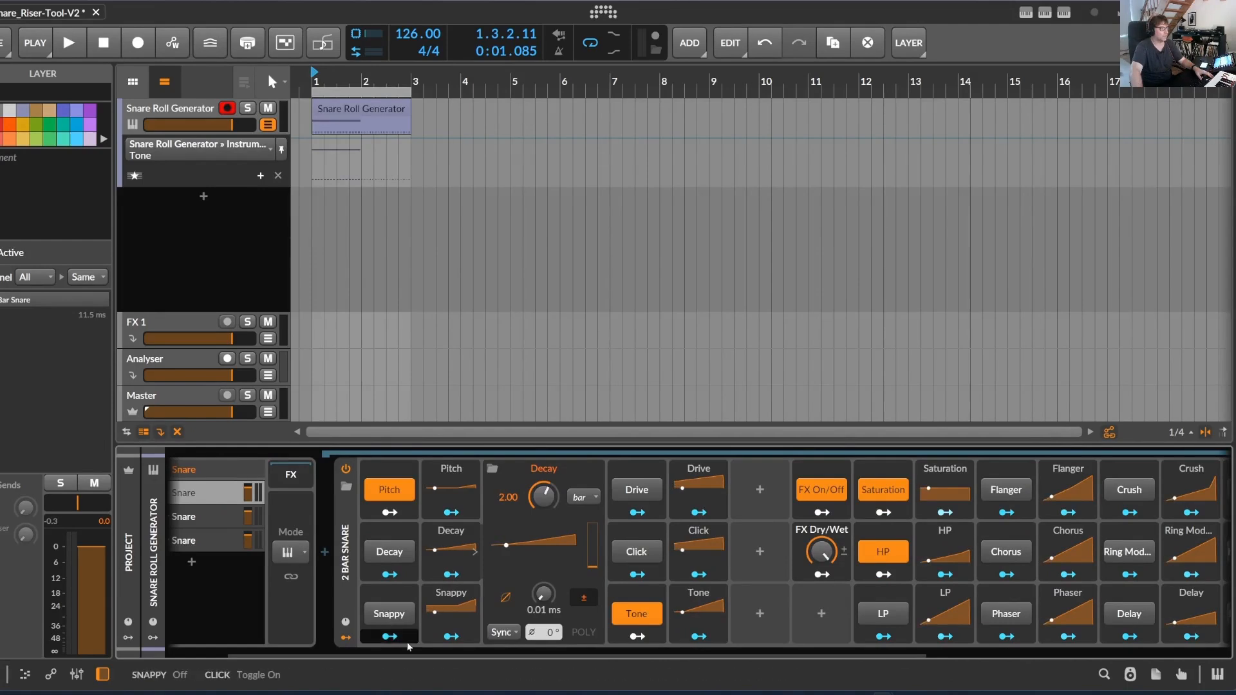
scroll(657, 654, down, 6)
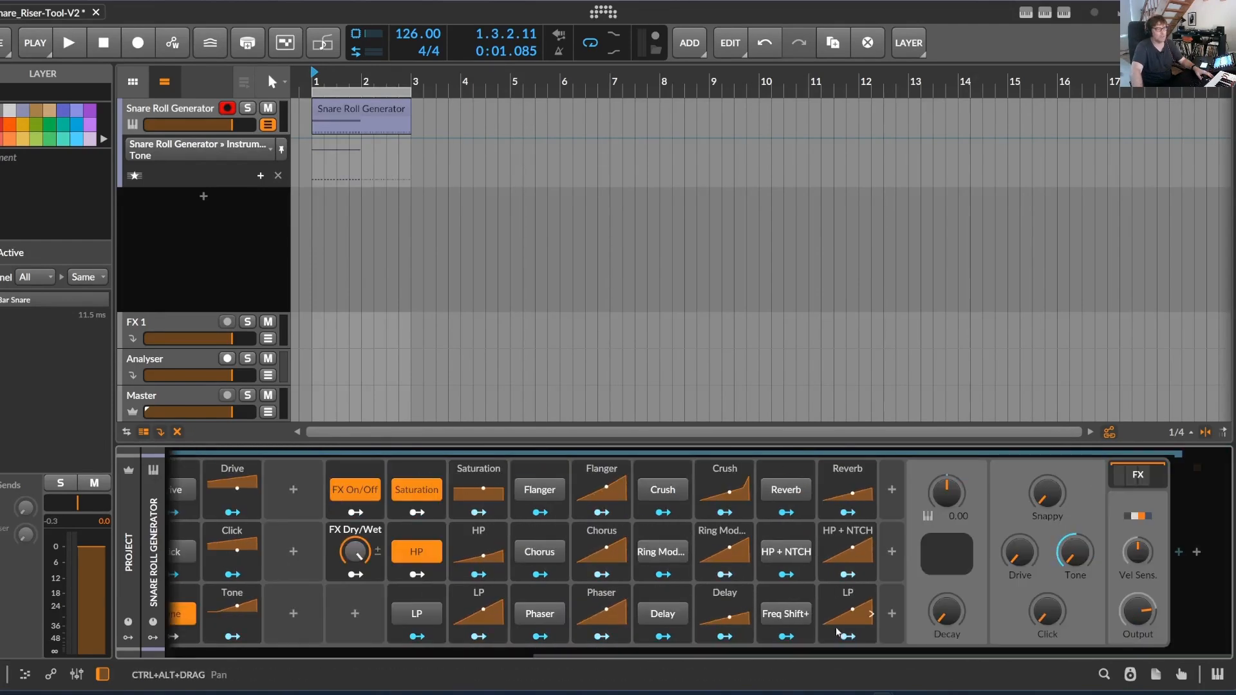
mouse_move(818, 655)
mouse_down()
mouse_move(790, 657)
mouse_move(828, 656)
mouse_up()
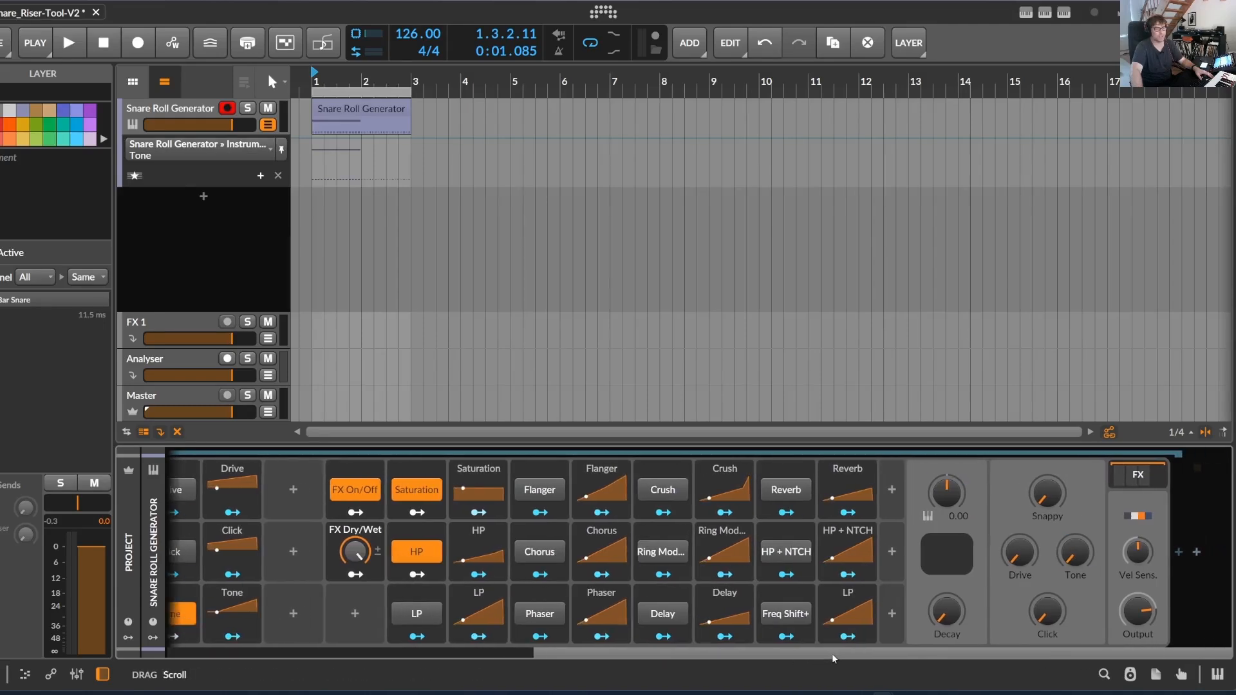
click(1162, 477)
drag(916, 656, 1136, 668)
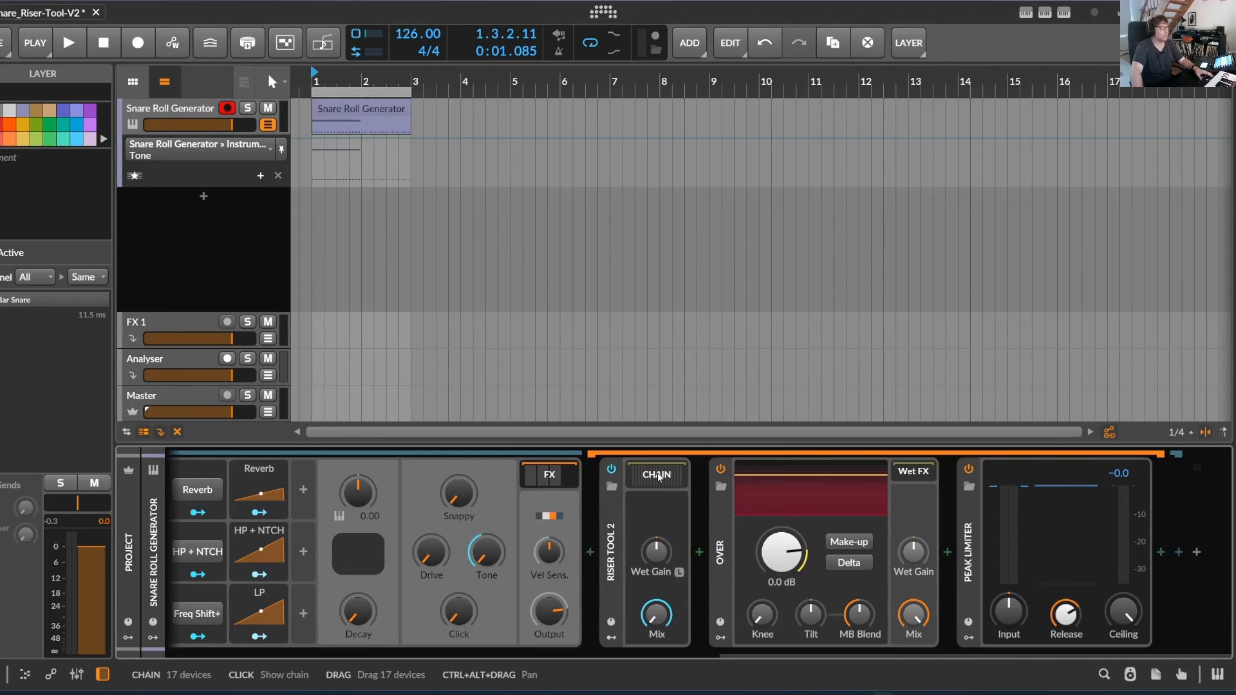
click(682, 476)
drag(509, 670, 422, 654)
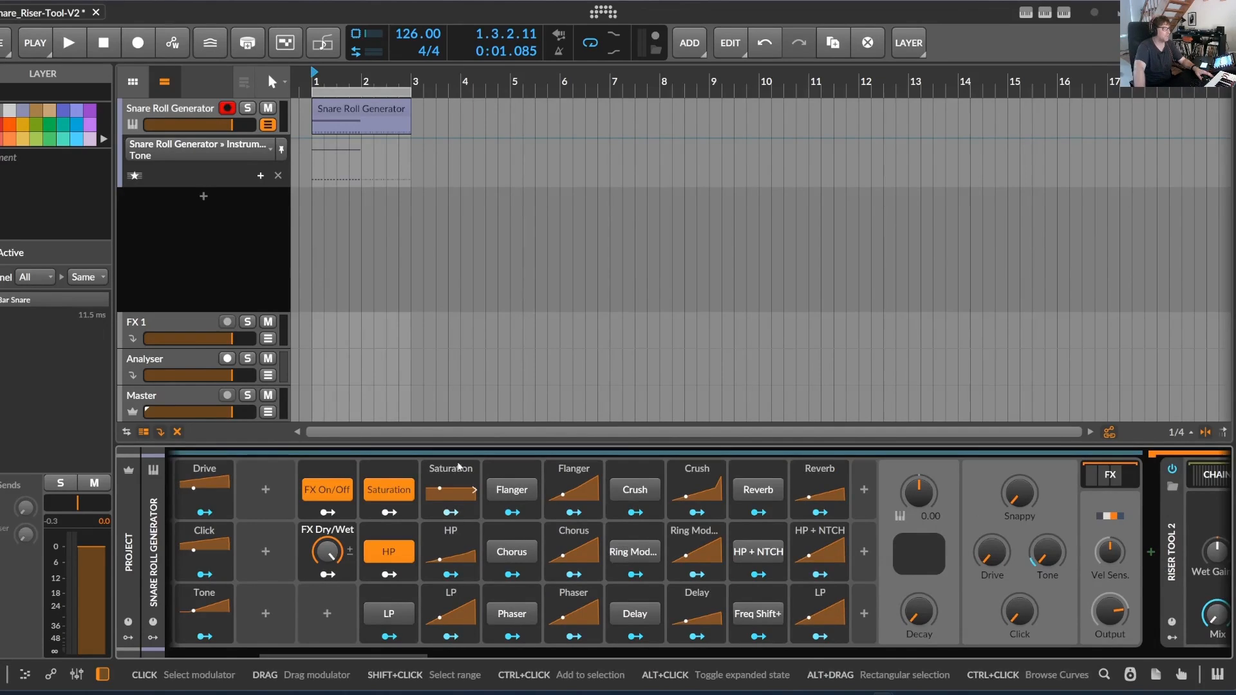
Switch on the 2 Bar Snare's Flanger, inspect the Flanger+ device in the effect chain, and switch the Flanger off again
click(511, 493)
drag(487, 692, 927, 692)
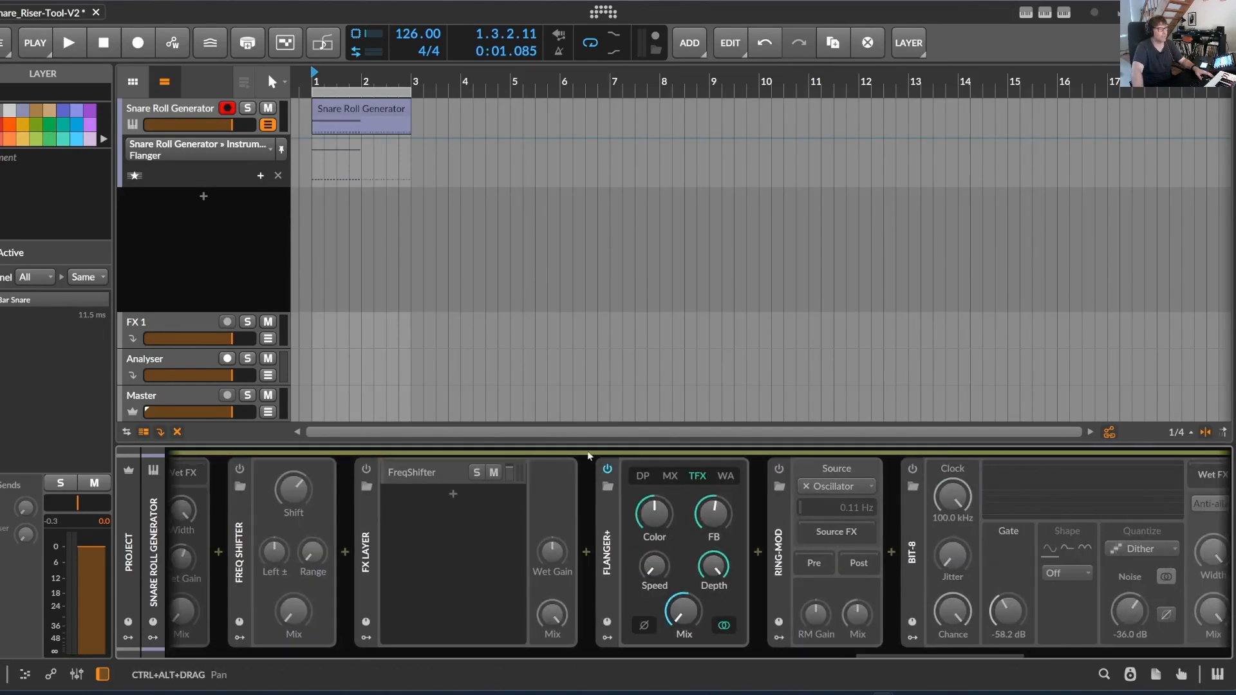
drag(843, 655, 152, 681)
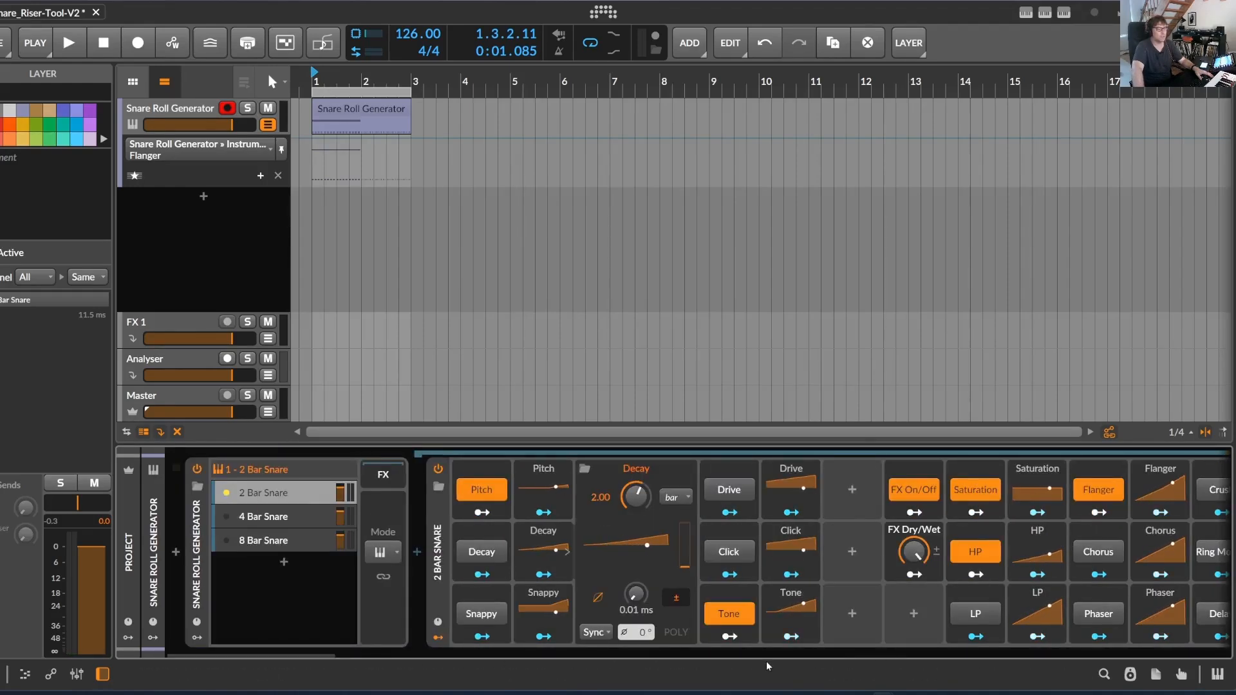
drag(316, 658, 431, 656)
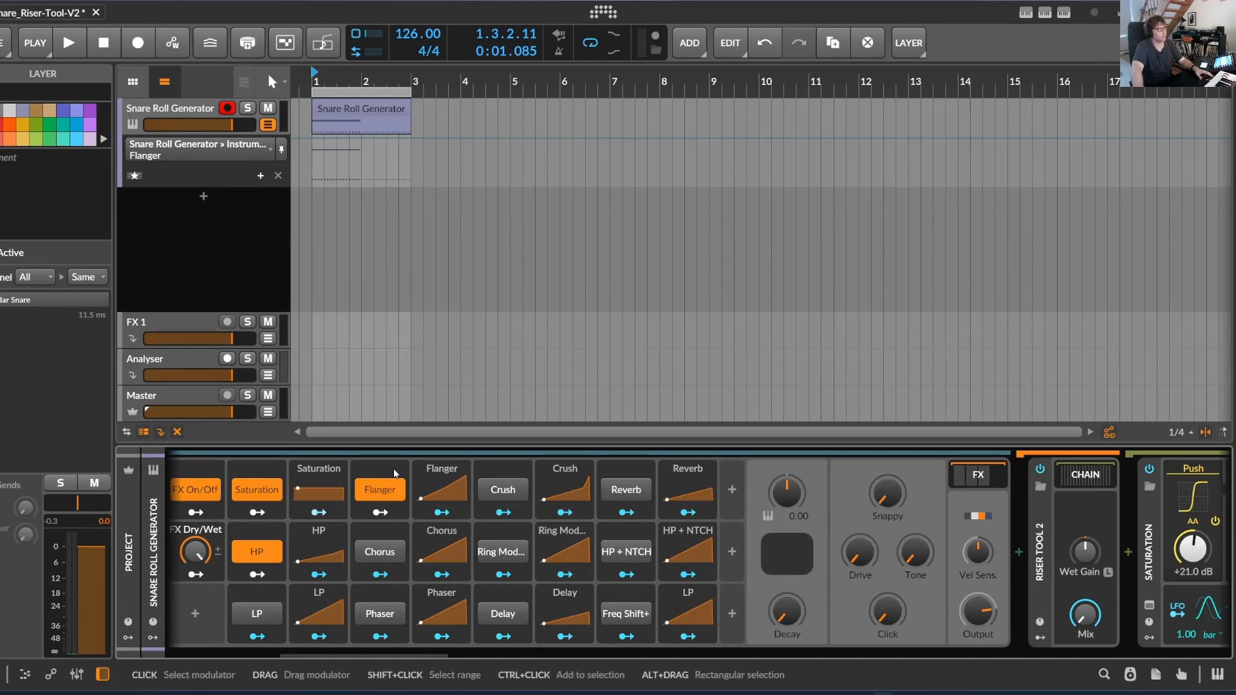
scroll(540, 519, left, 5)
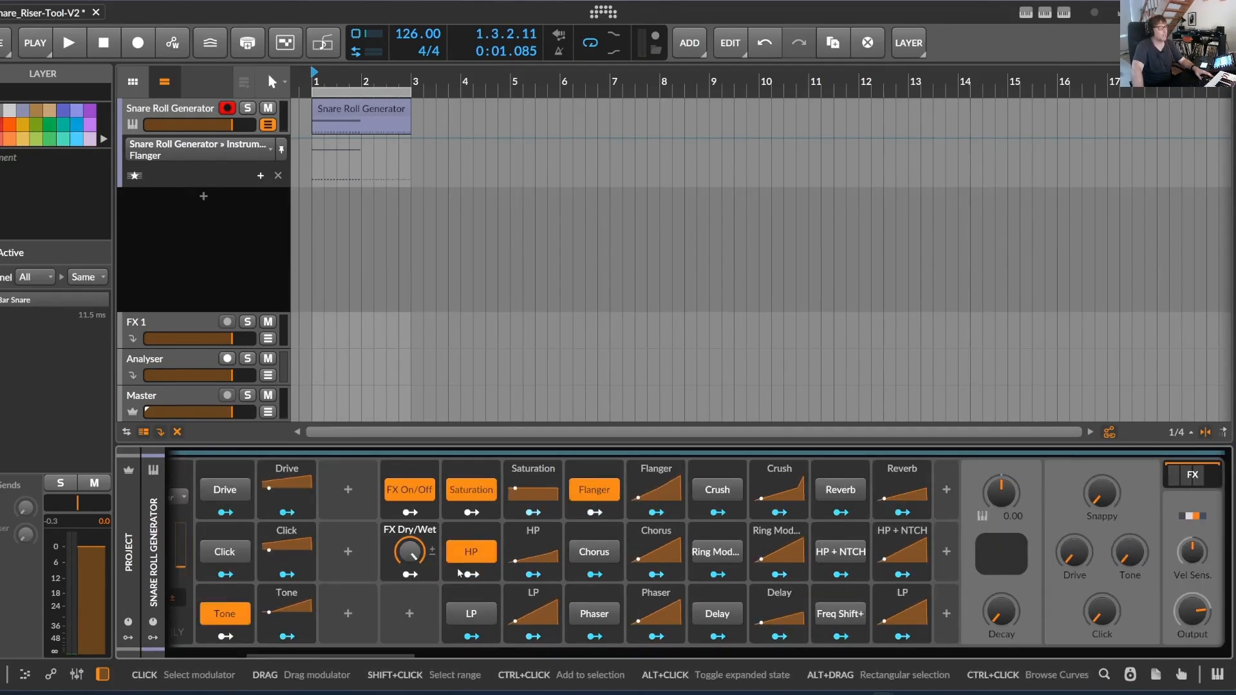
click(594, 489)
scroll(369, 655, up, 5)
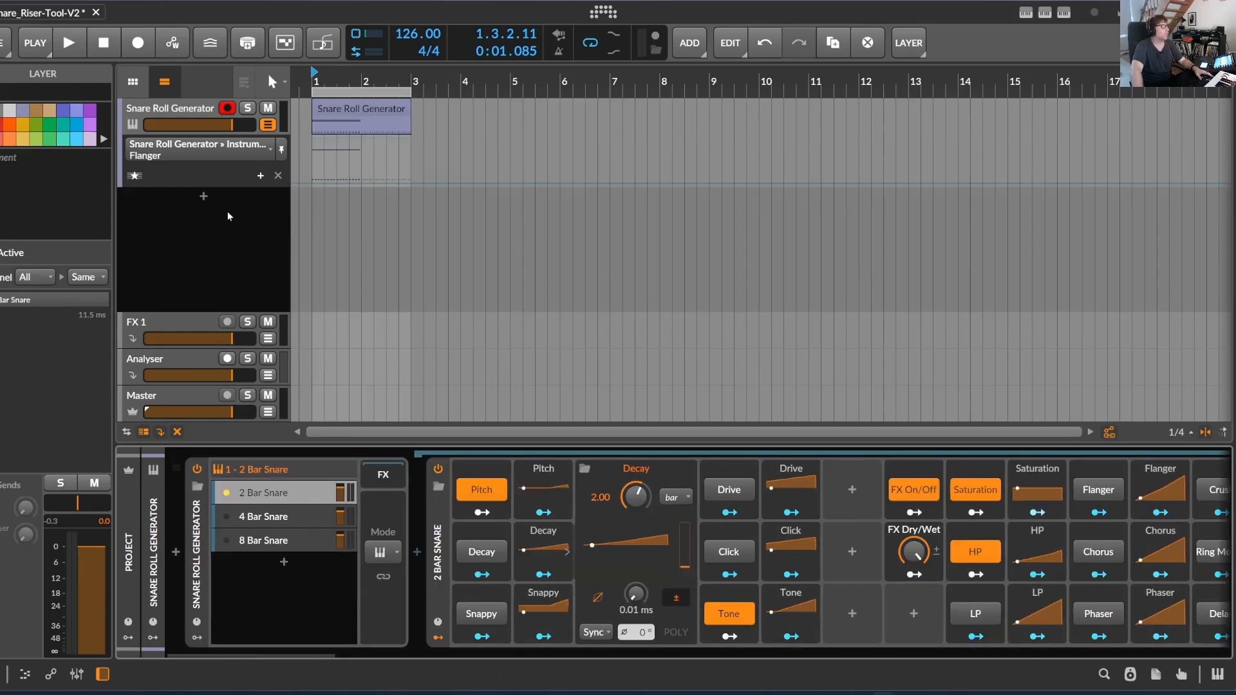
With the loop playing, reshape the 2 Bar Snare's Pitch curve so its rise starts later and ends at 37.8 %
mouse_move(322, 656)
mouse_down()
mouse_move(353, 656)
mouse_move(325, 661)
mouse_up()
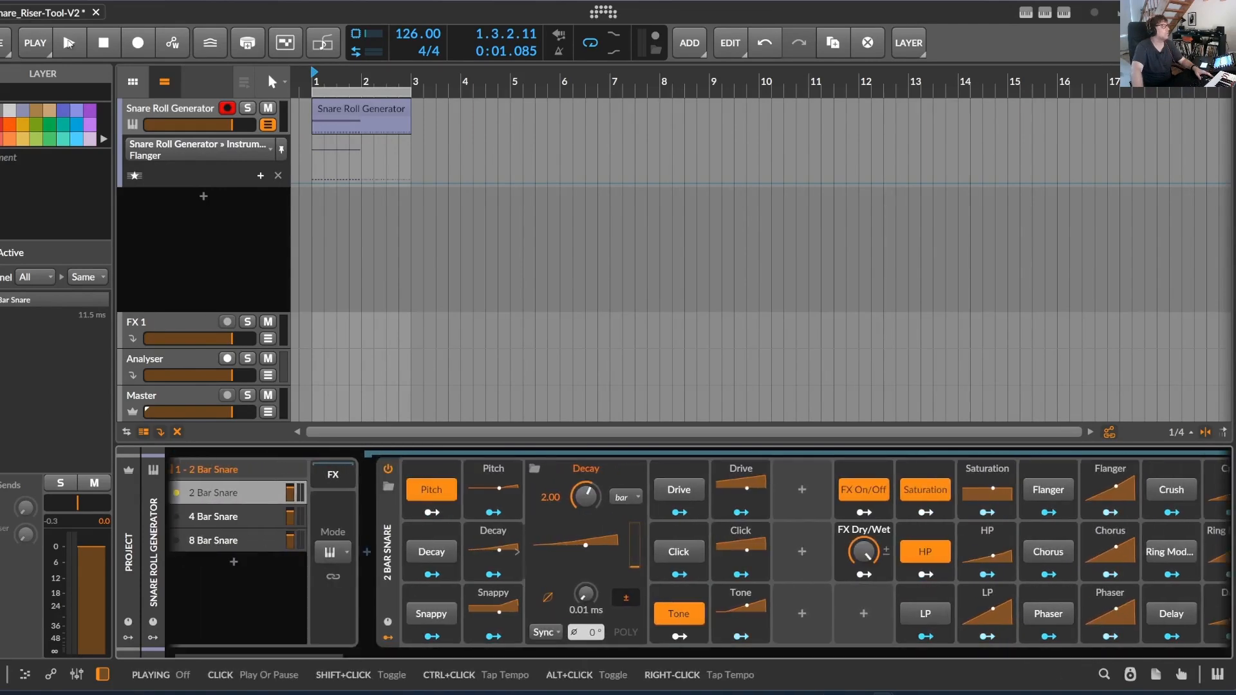
key(space)
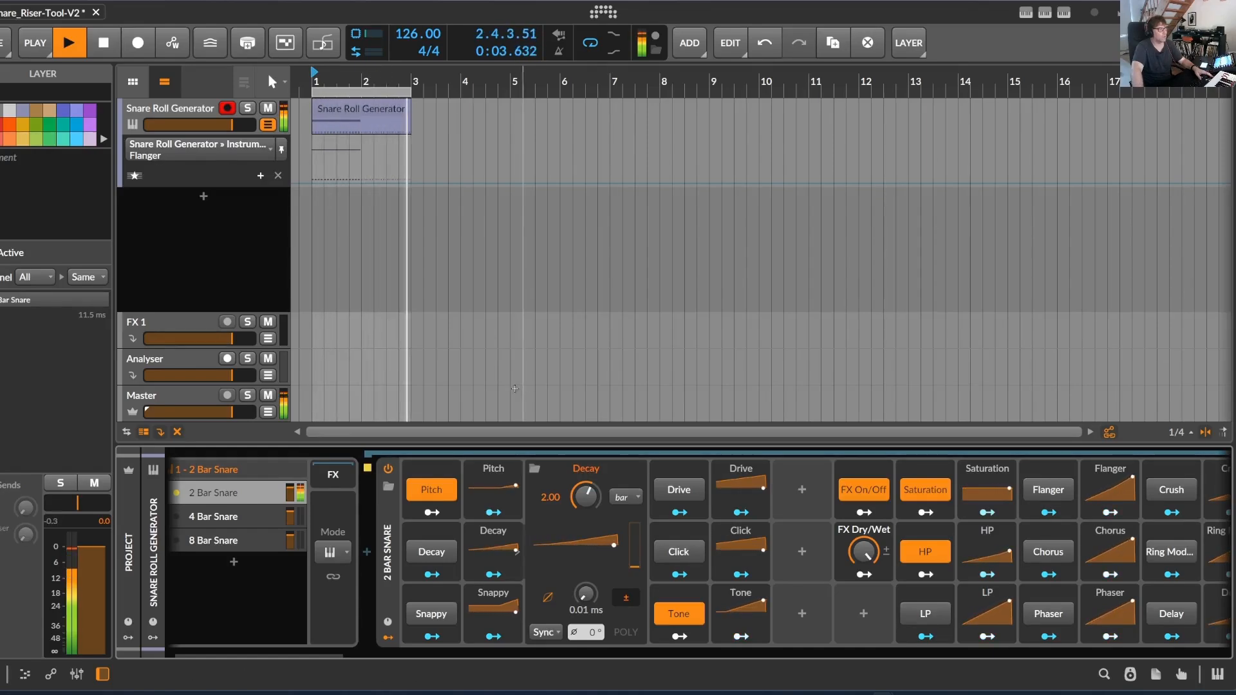
click(515, 492)
click(574, 544)
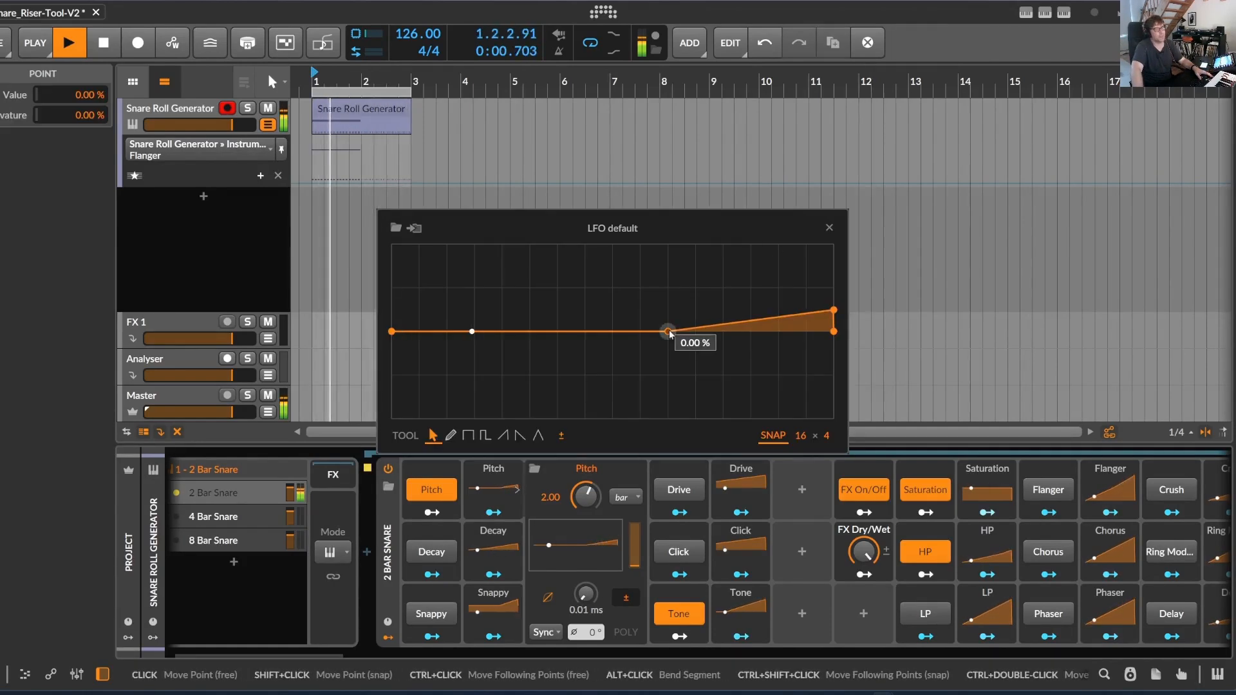
drag(833, 313, 834, 243)
drag(668, 332, 695, 331)
drag(834, 245, 833, 299)
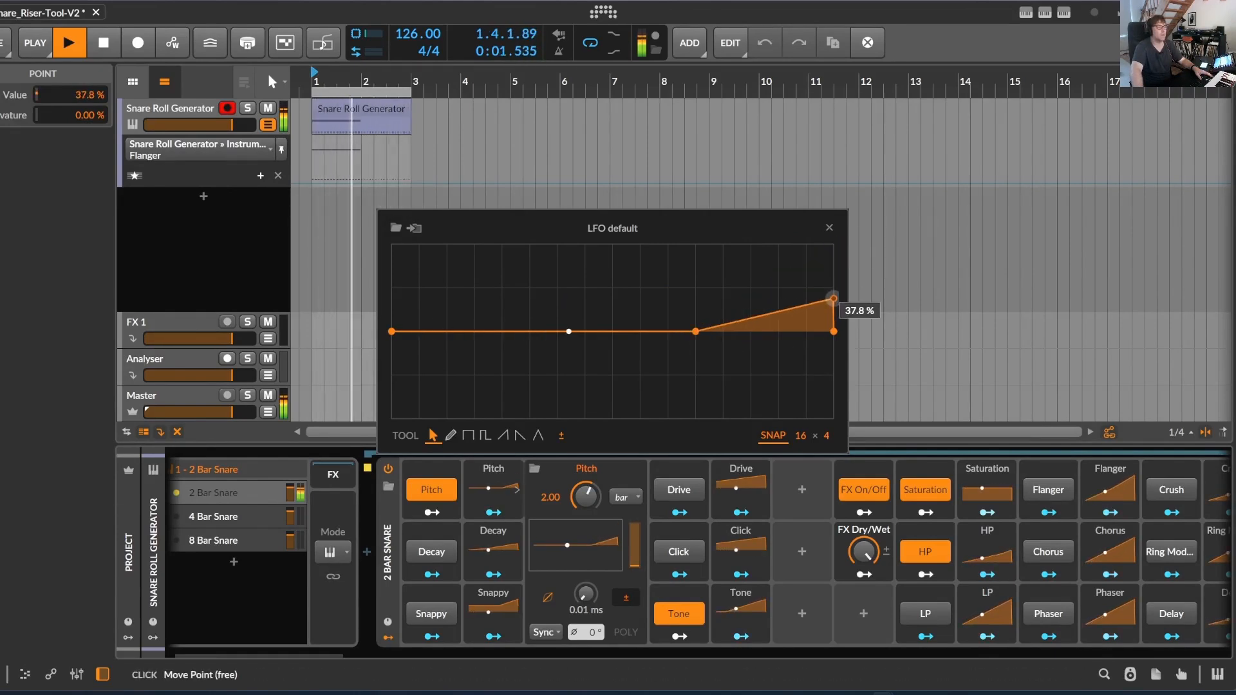
double_click(549, 332)
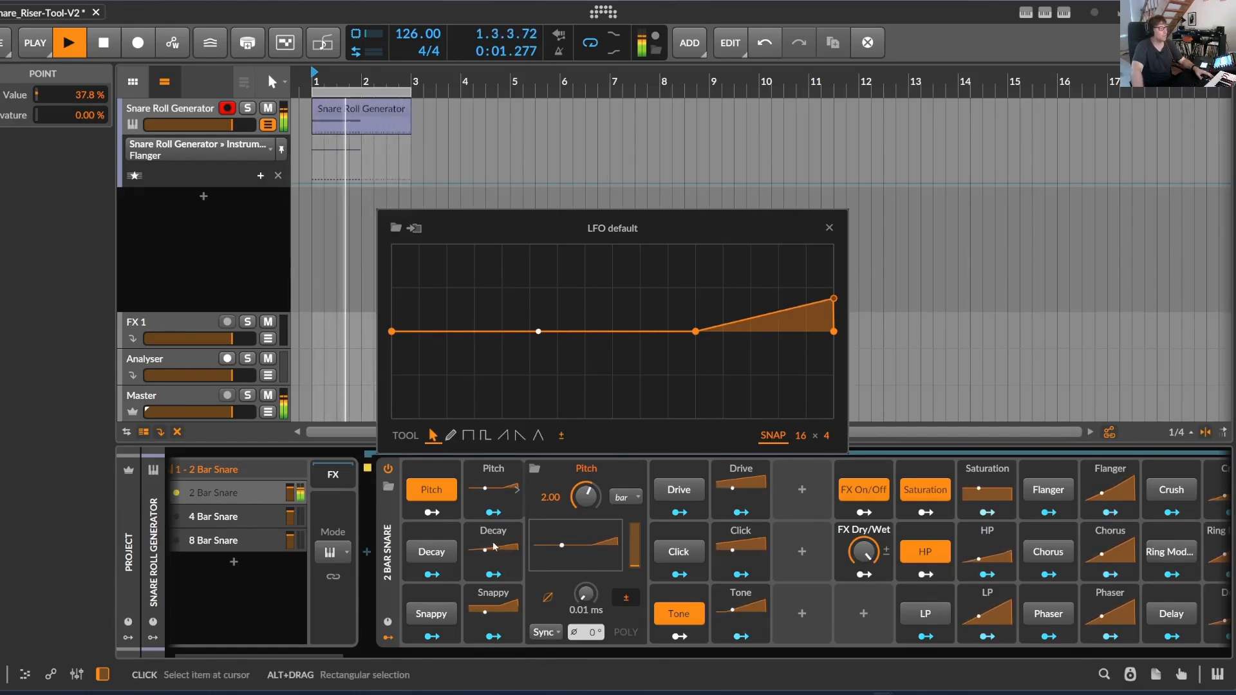
Enable Decay and Snappy for the 2 Bar Snare and set the Snappy curve's middle point to 81 %
click(435, 552)
click(431, 613)
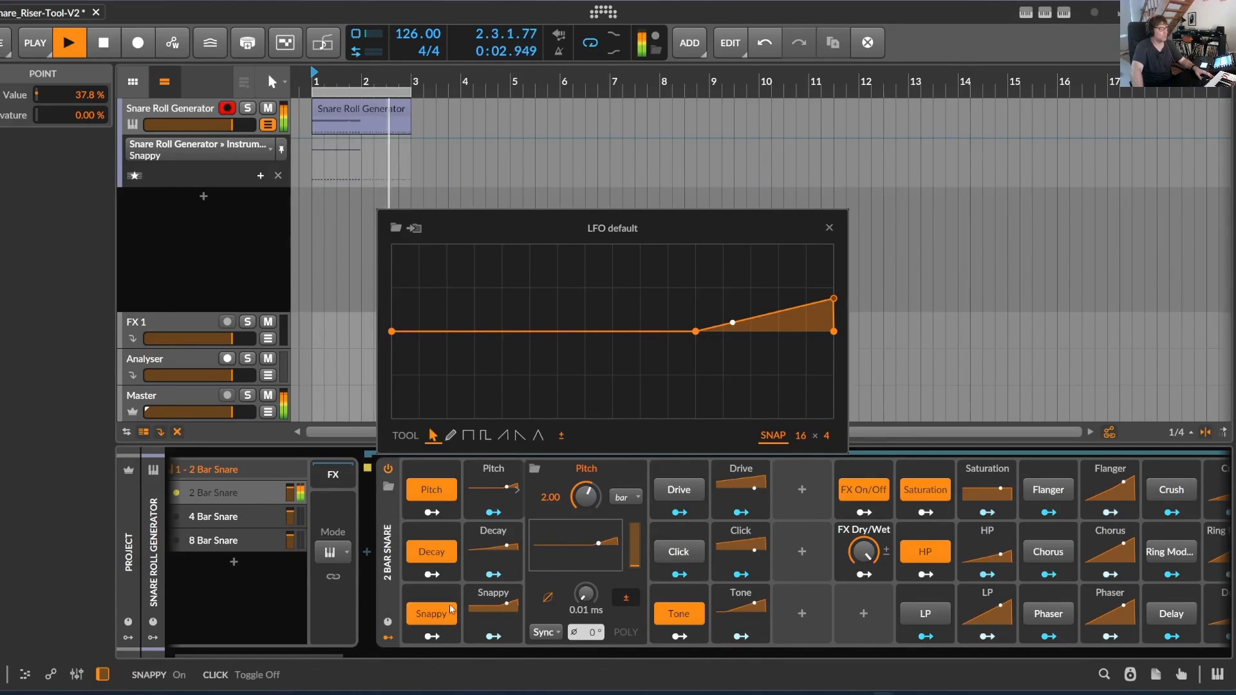
click(518, 617)
click(518, 616)
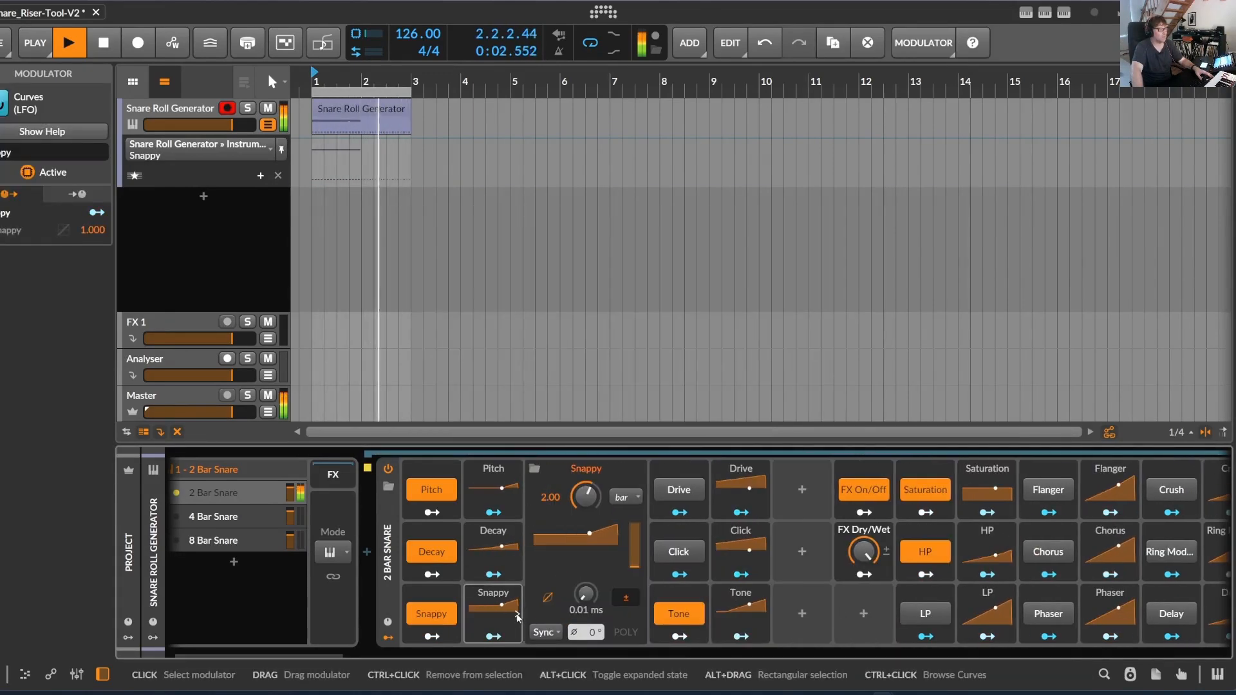
click(585, 547)
drag(675, 279, 679, 261)
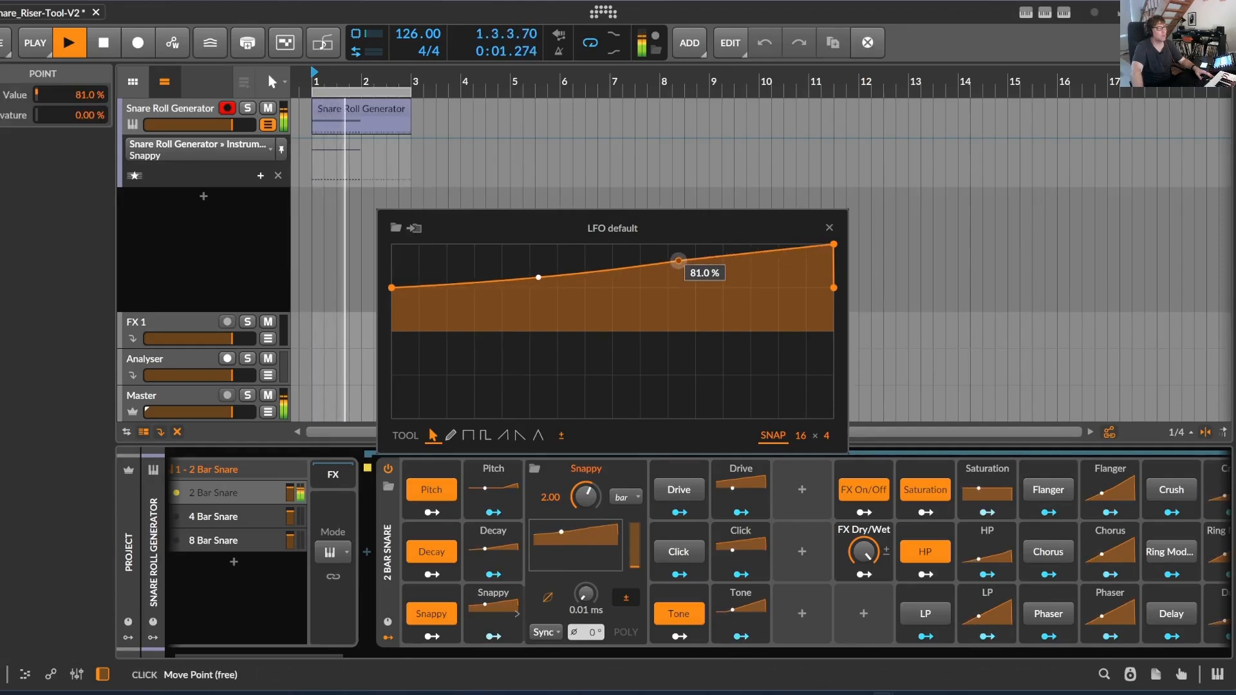
click(829, 228)
Enable Click and Flanger, and reshape the Flanger curve with a late 25 % point followed by a steep rise
click(678, 551)
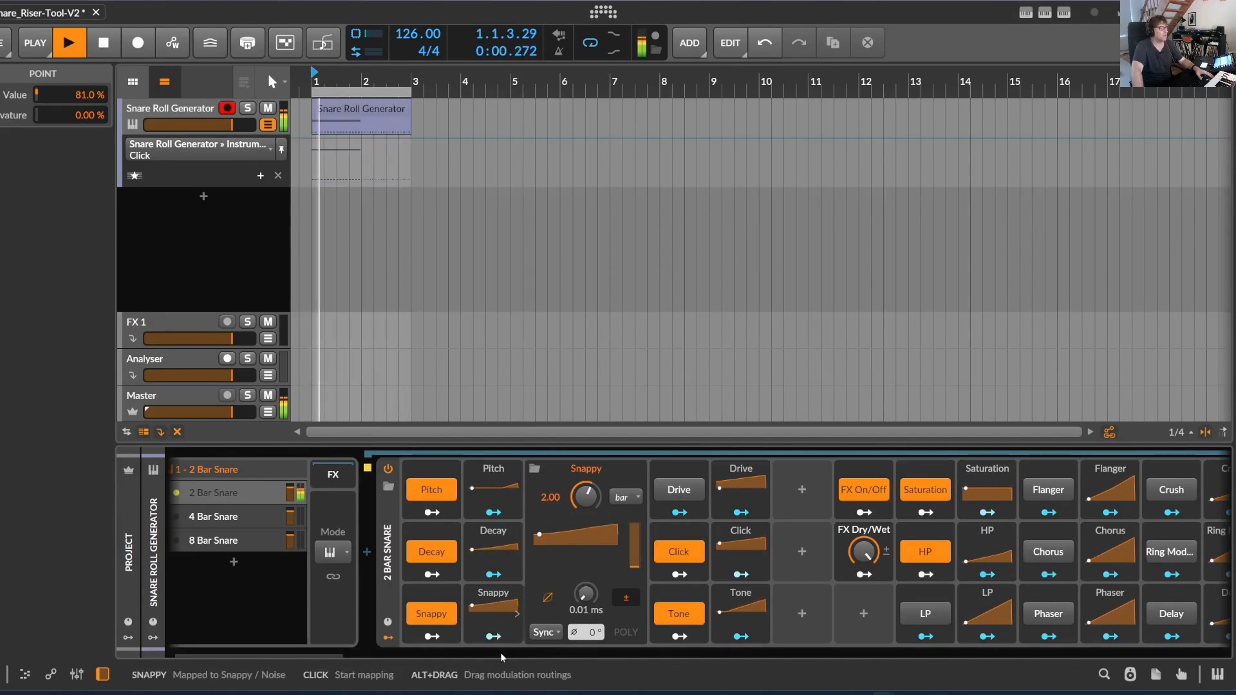
drag(312, 653, 381, 663)
click(656, 493)
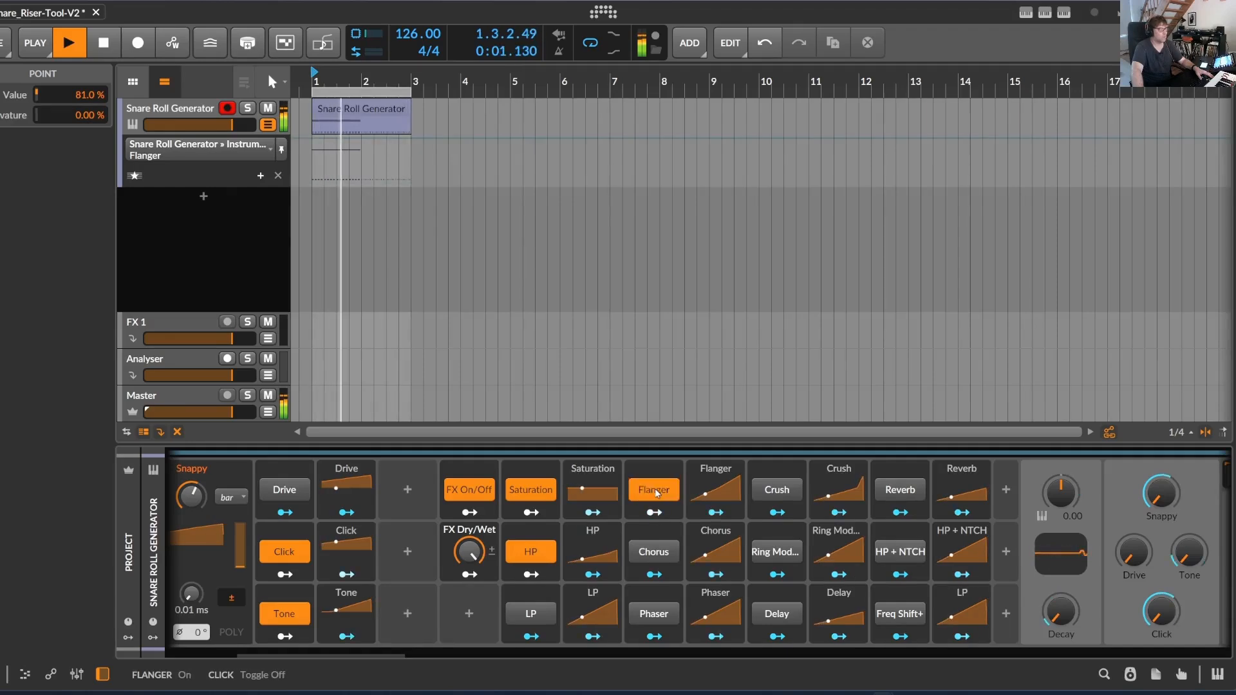
click(739, 491)
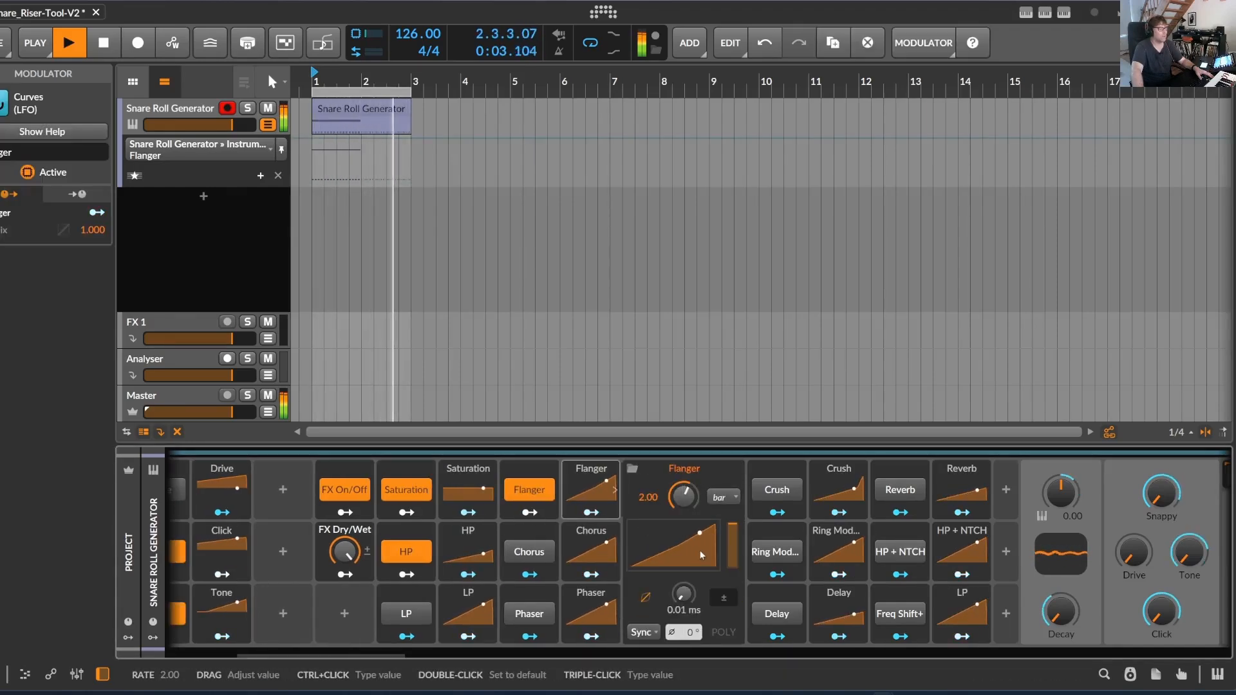
click(673, 545)
drag(380, 331, 526, 388)
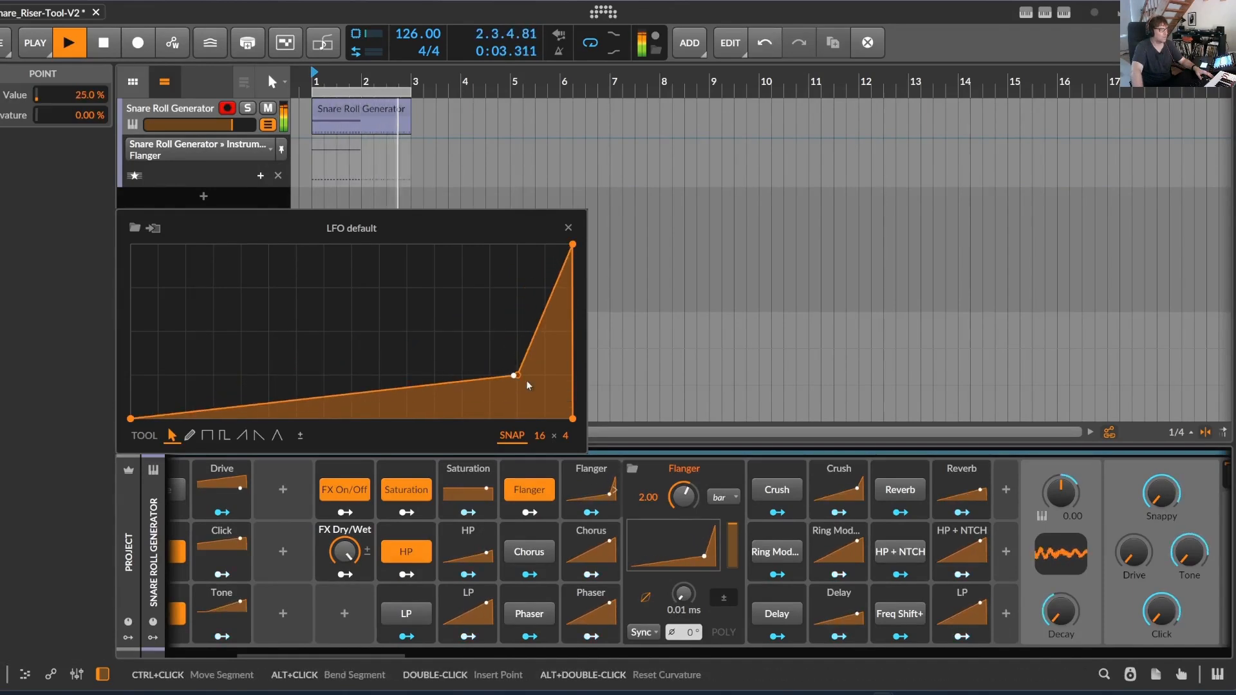
Lower the Flanger curve's end point to 40.8 % and enable the Delay and Freq Shift+ effects
drag(572, 244, 573, 348)
click(567, 227)
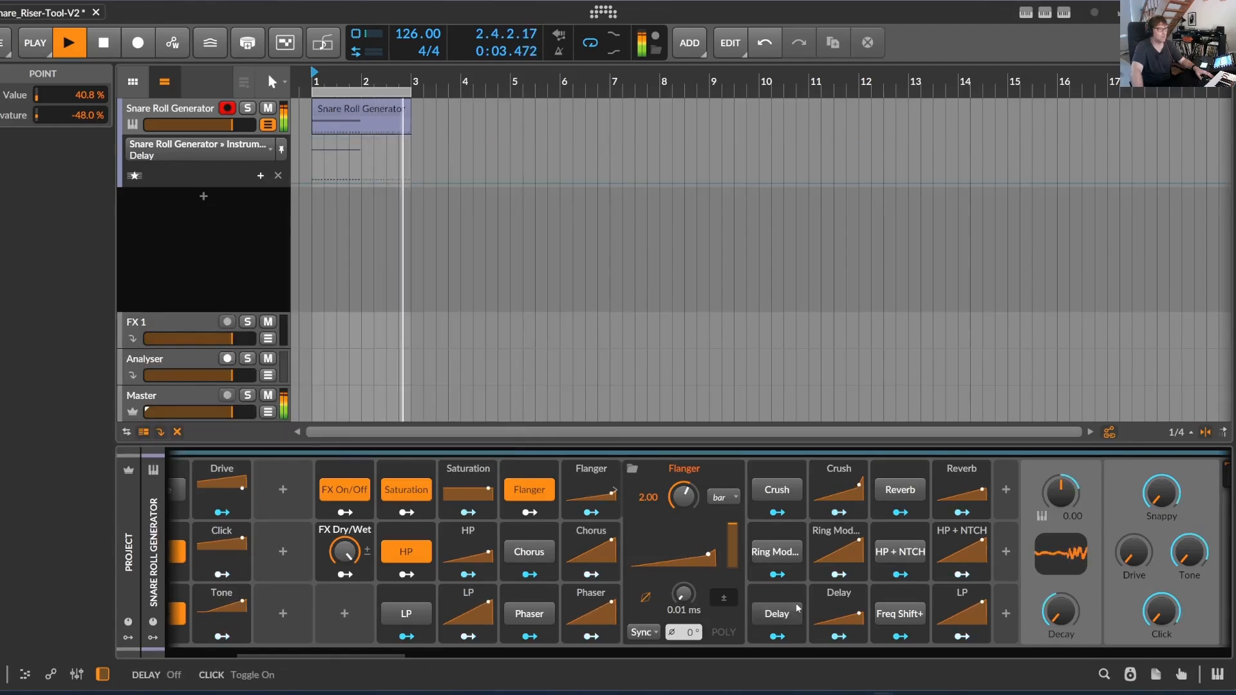
click(782, 612)
click(900, 613)
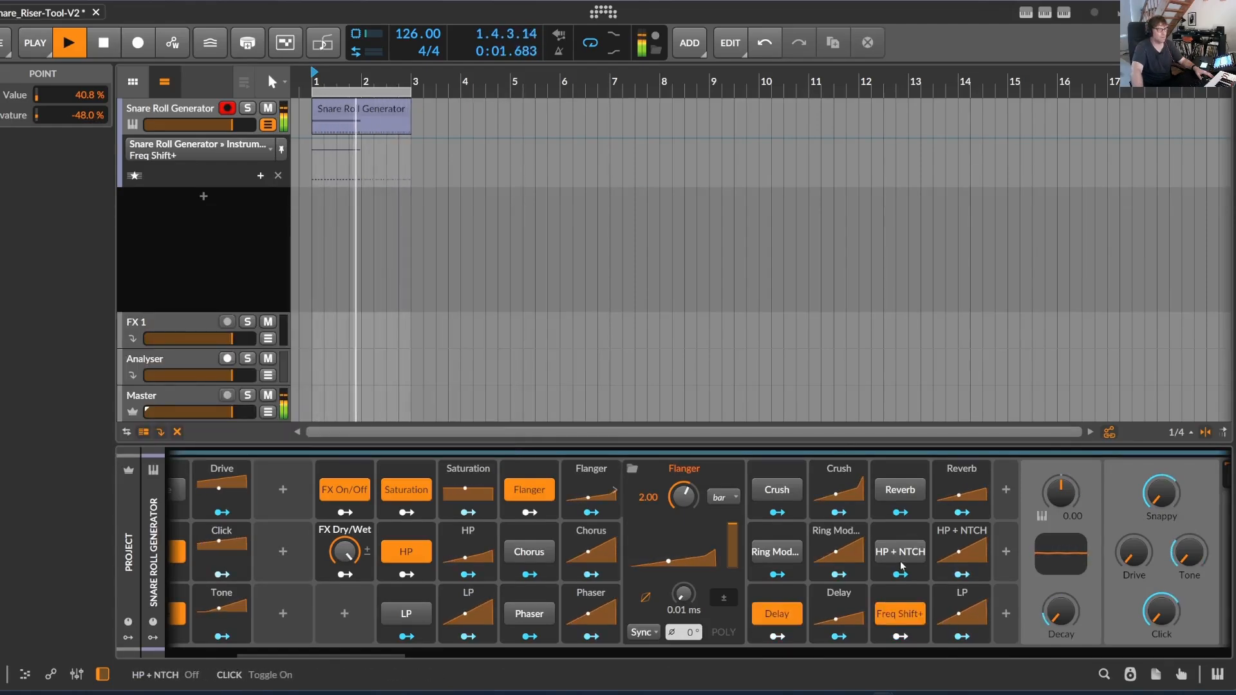
Try the Phaser, Chorus and LP effects on the playing loop, switching each one off again
click(529, 613)
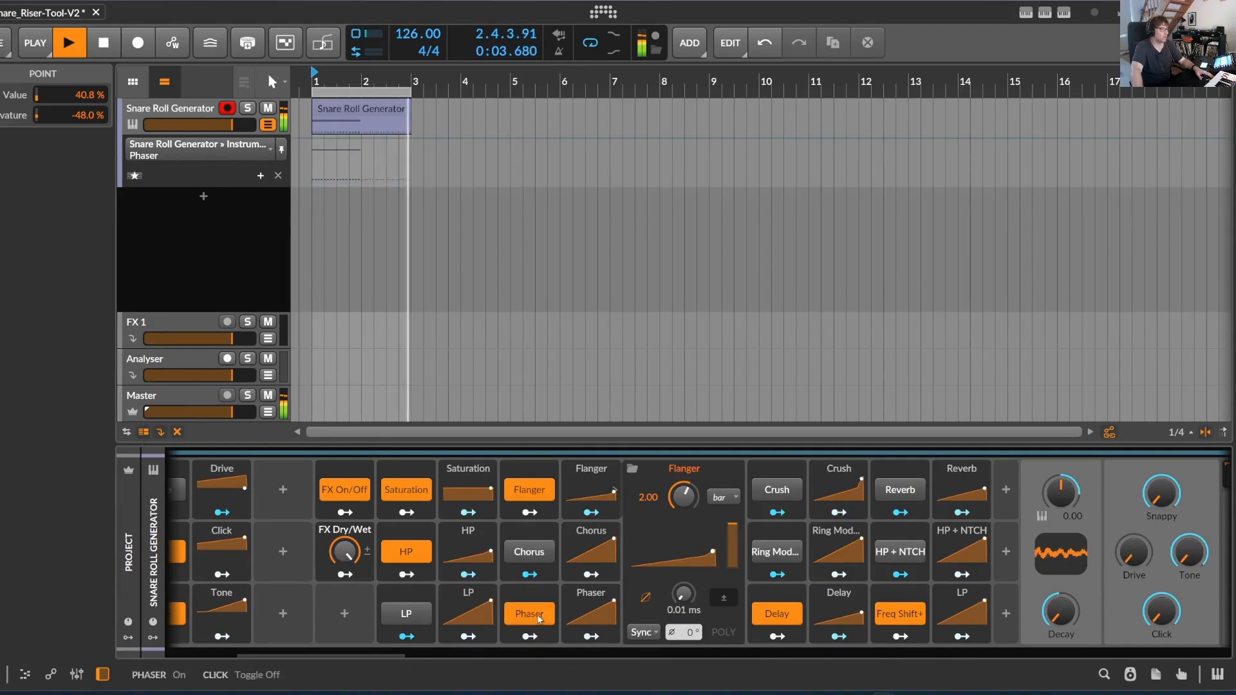
click(533, 549)
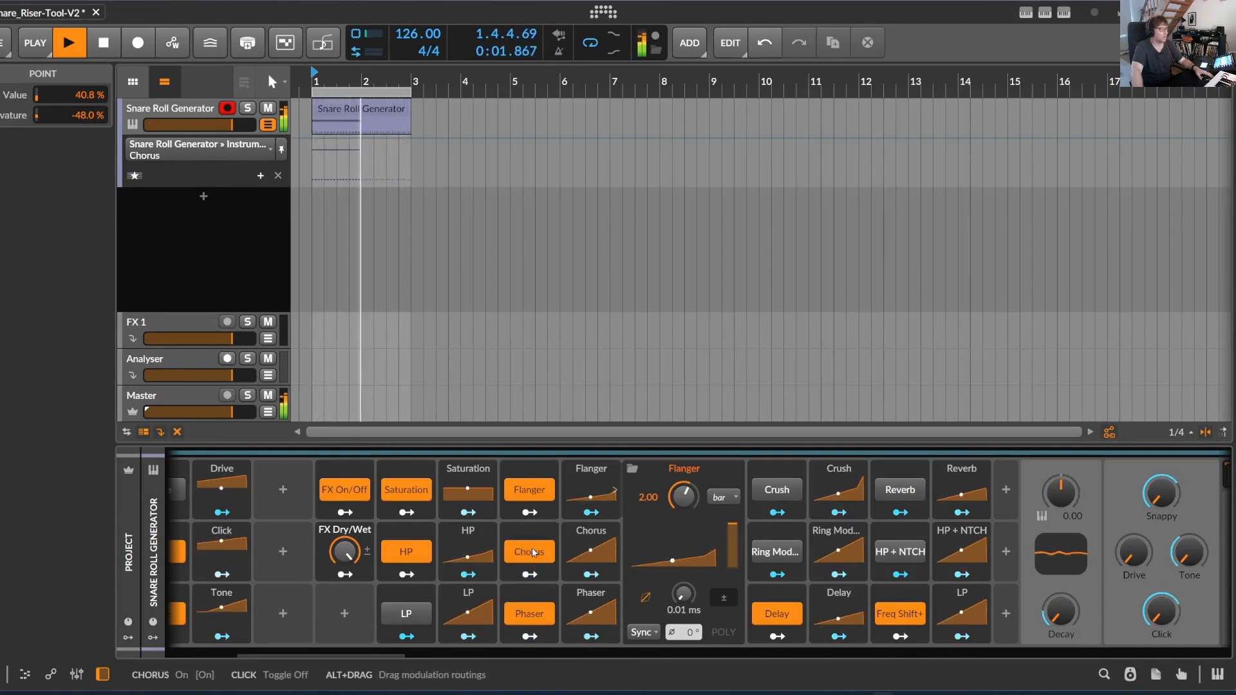
click(534, 553)
click(526, 619)
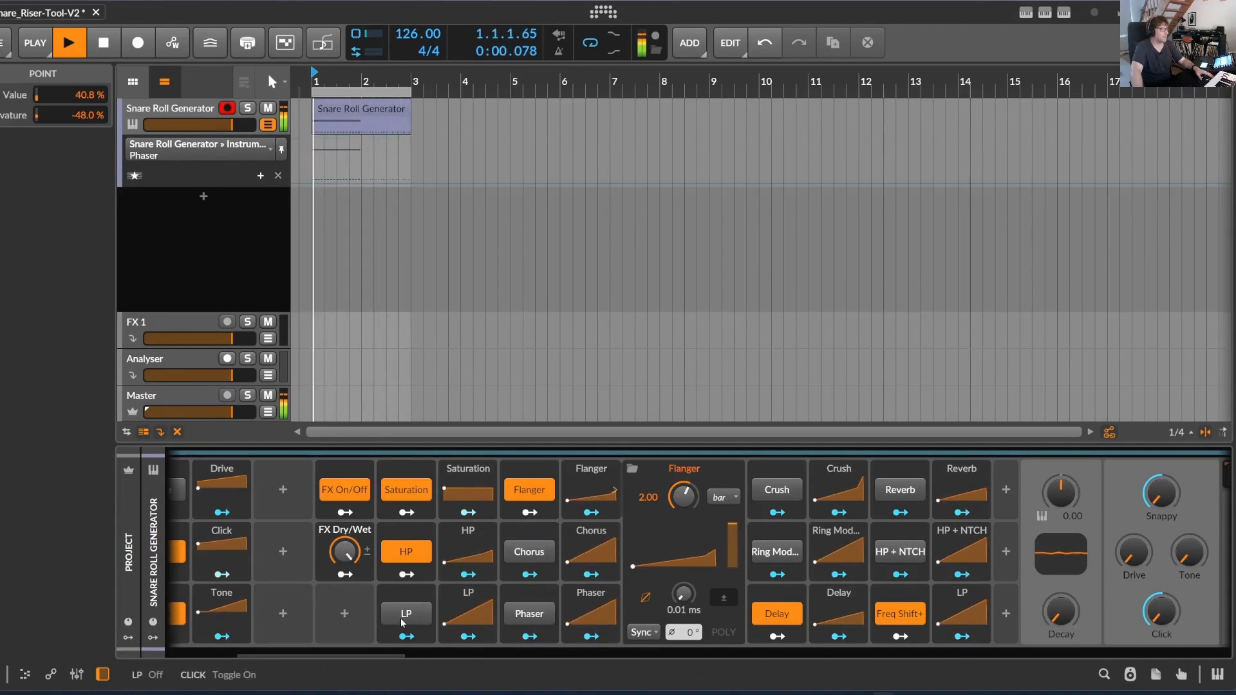
click(406, 613)
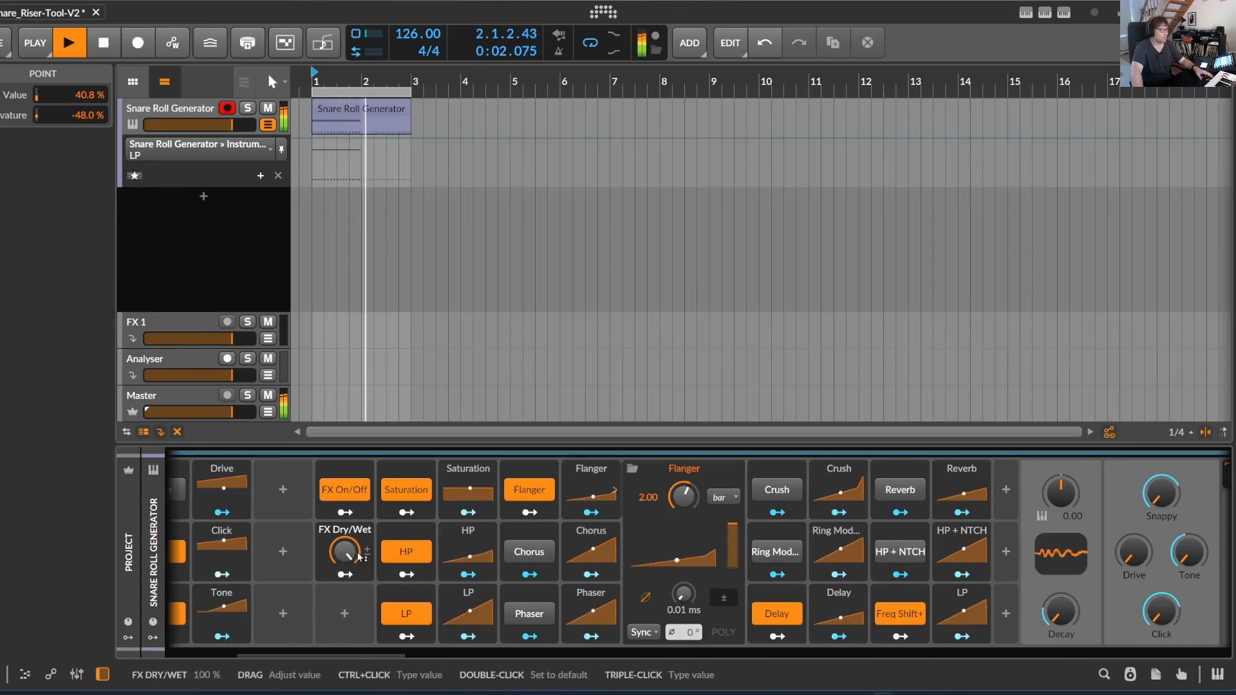
click(406, 614)
Try lowering FX Dry/Wet to 0 % and raising it to 77.4 % while the loop plays
drag(344, 552, 344, 592)
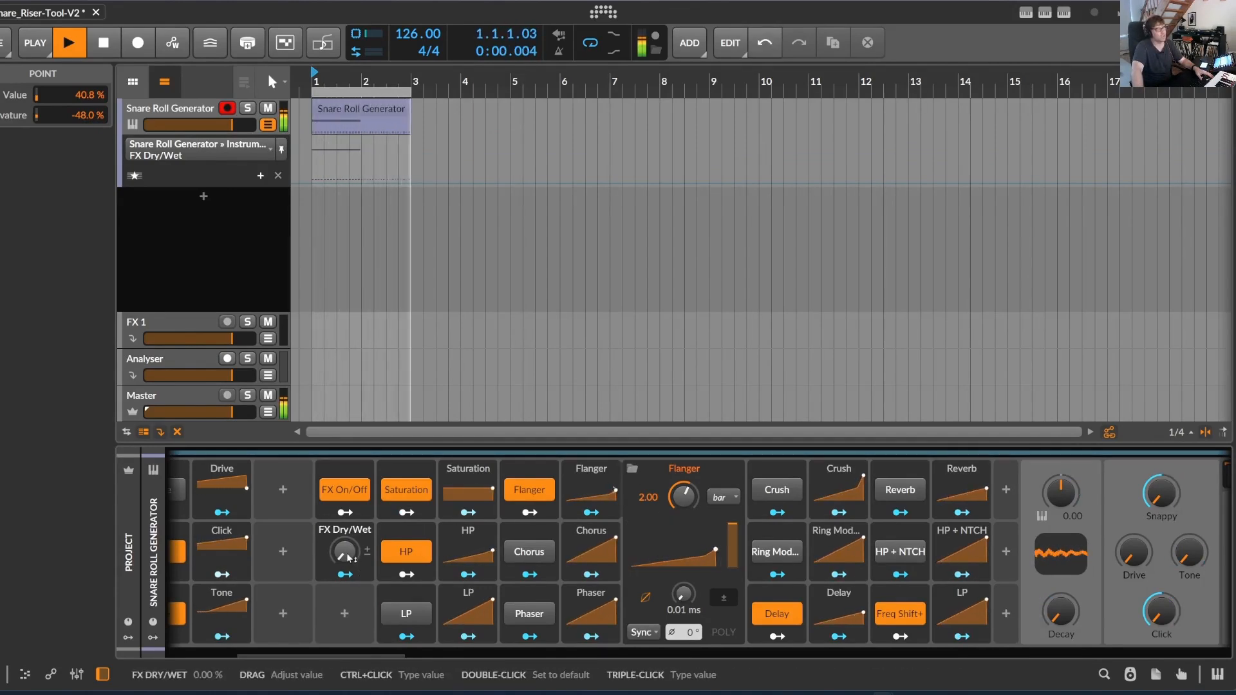
drag(348, 558, 347, 460)
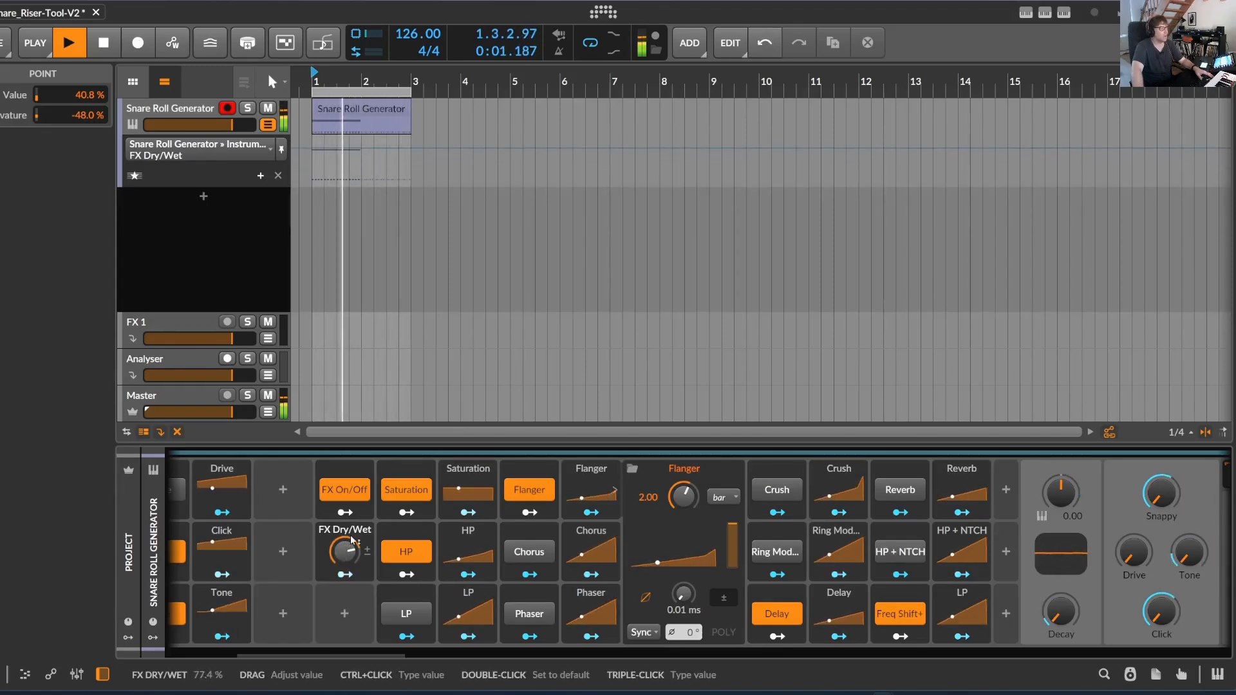
click(358, 494)
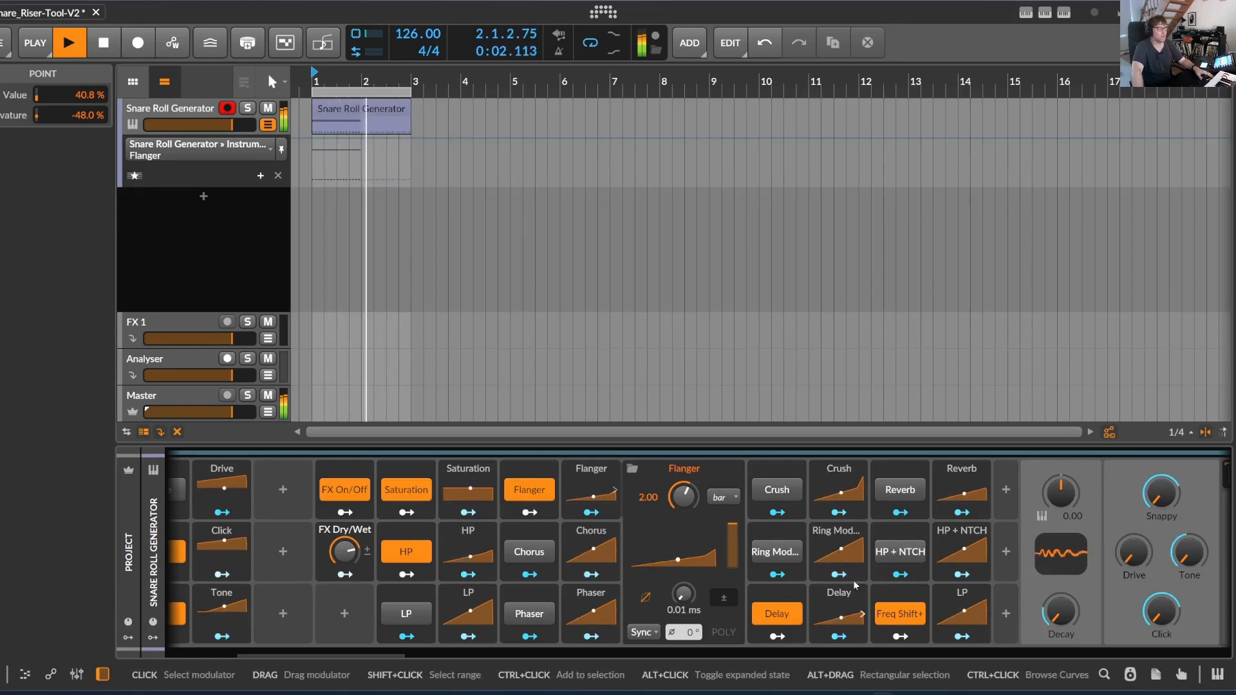
Enable the Crush and Reverb effects and set FX Dry/Wet to 100 %
click(785, 490)
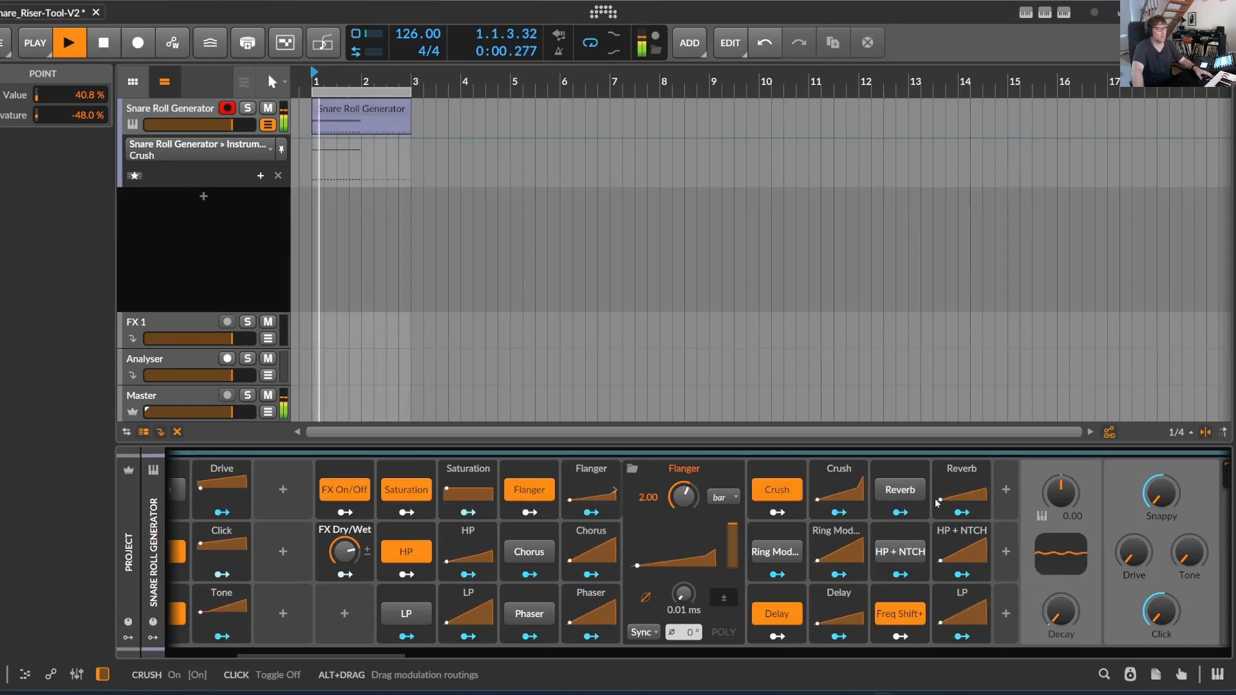
click(896, 490)
click(345, 551)
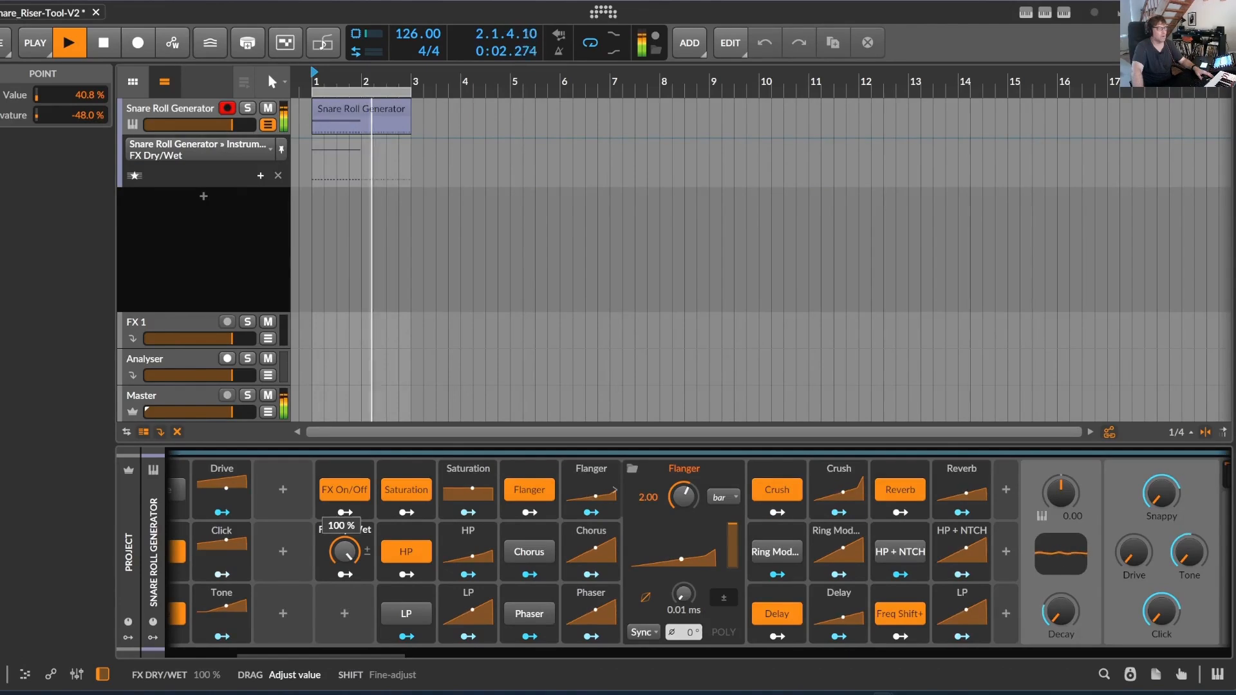
mouse_move(344, 551)
mouse_down()
mouse_move(344, 566)
mouse_move(344, 551)
mouse_up()
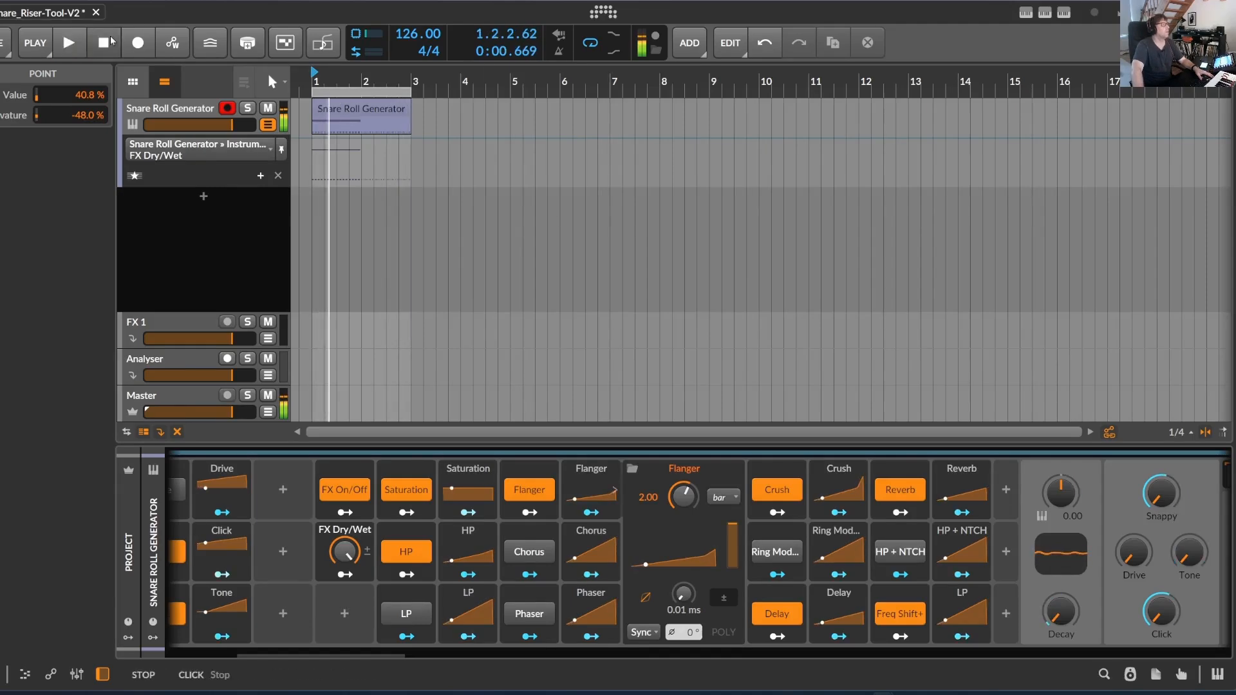
Stop playback and generate a 4-bar Riser (Linear) roll with 11 % humanize in the selected arranger clip
drag(352, 69, 581, 71)
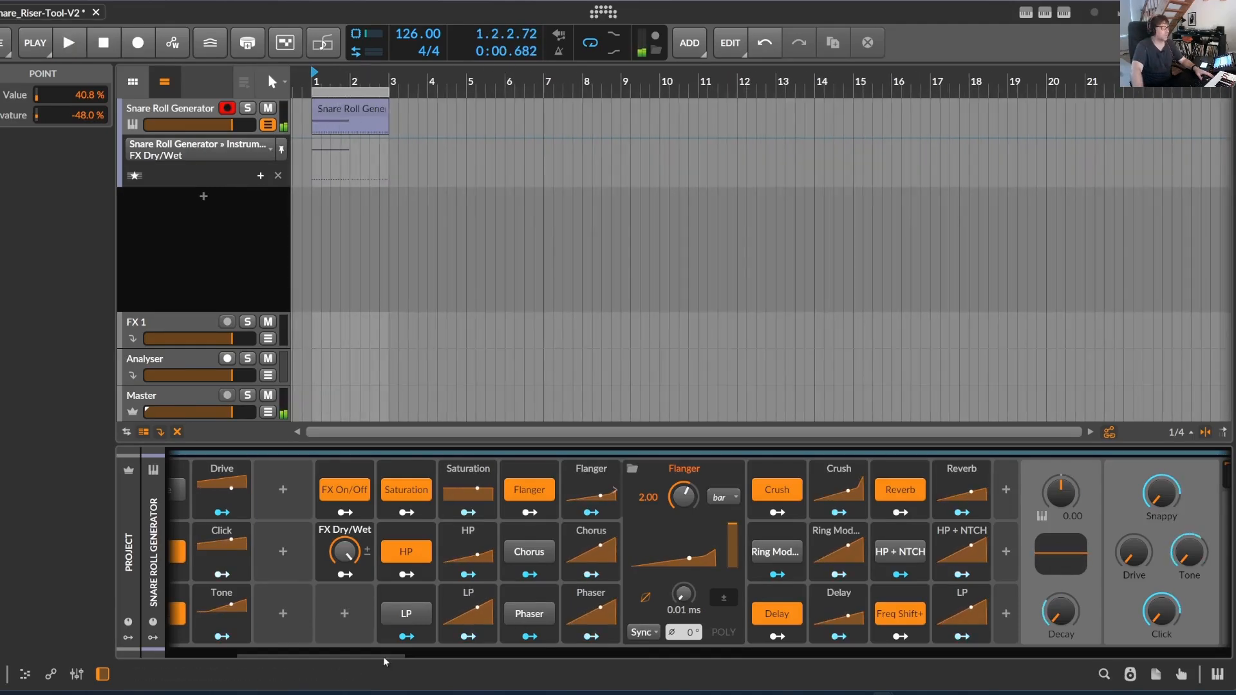
drag(385, 654, 212, 661)
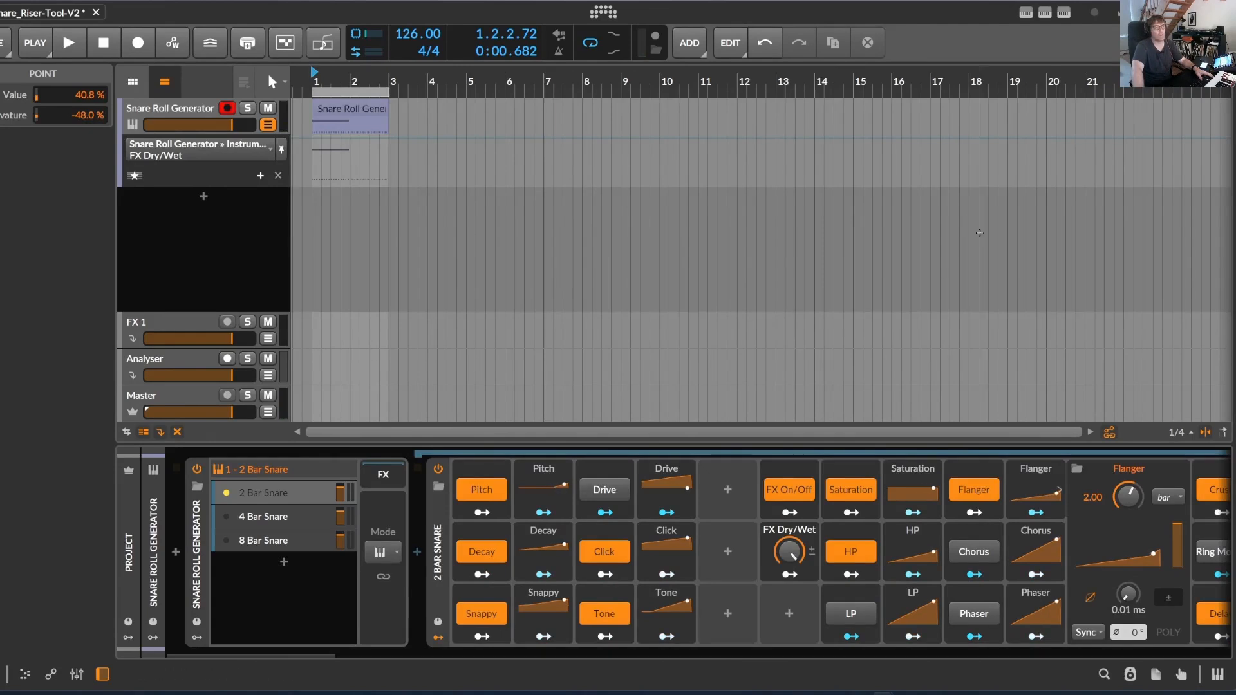
click(347, 109)
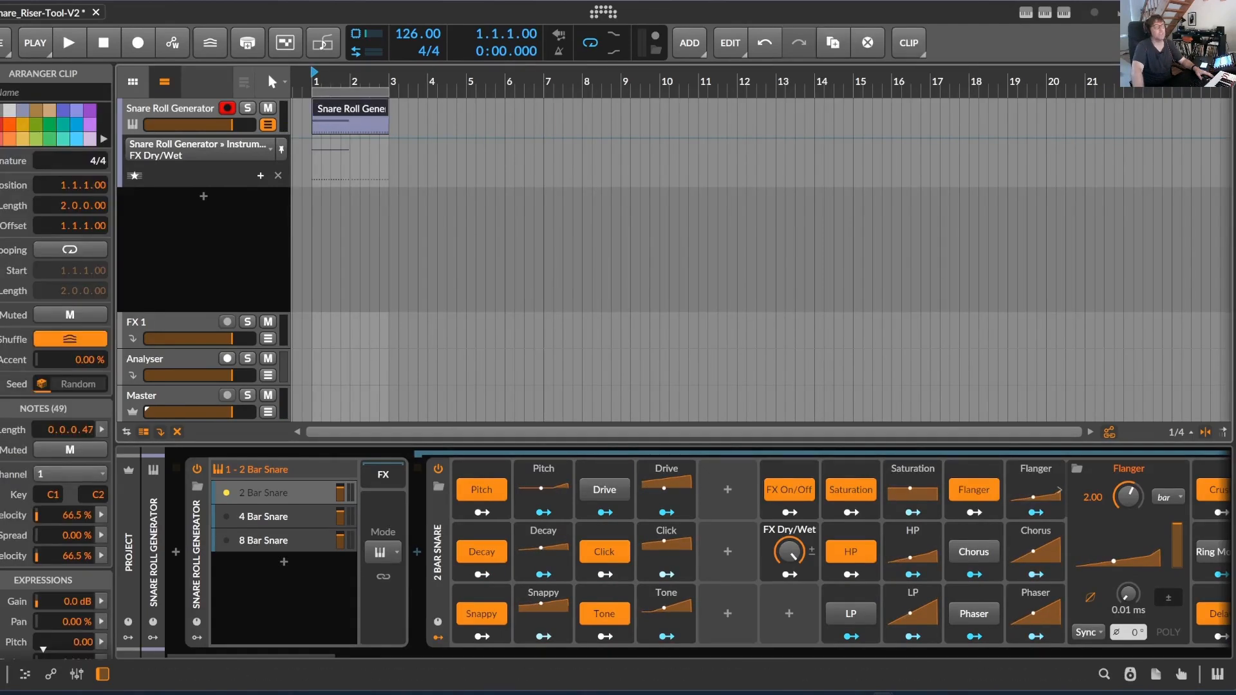
click(1045, 13)
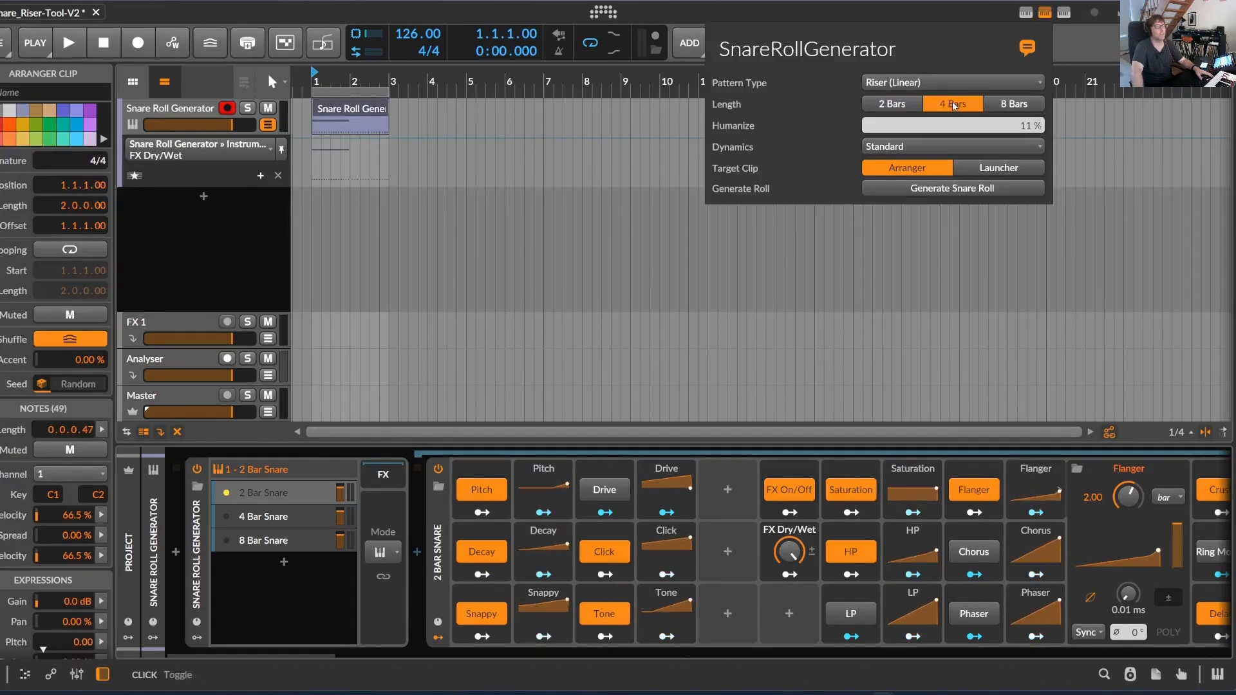
click(953, 187)
Play the roll briefly with the 4 Bar Snare layer and examine that layer's modulators, including the Saturation curve
click(249, 517)
key(space)
key(space)
click(266, 516)
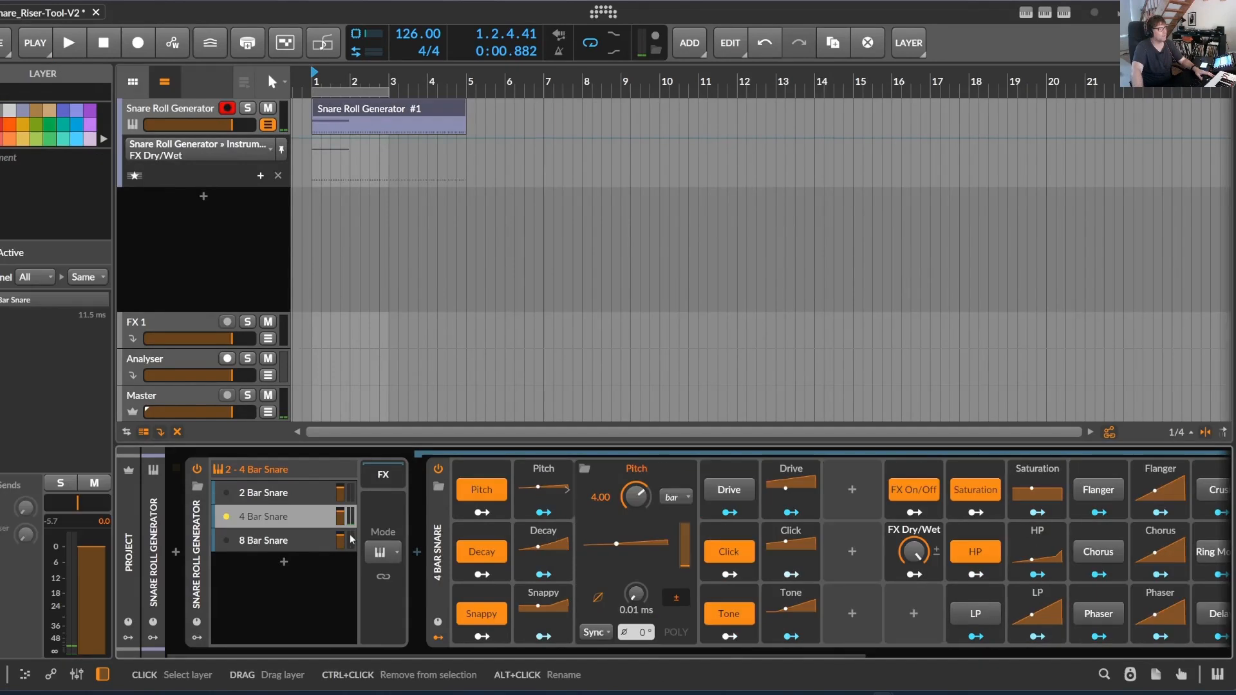
drag(574, 654, 838, 550)
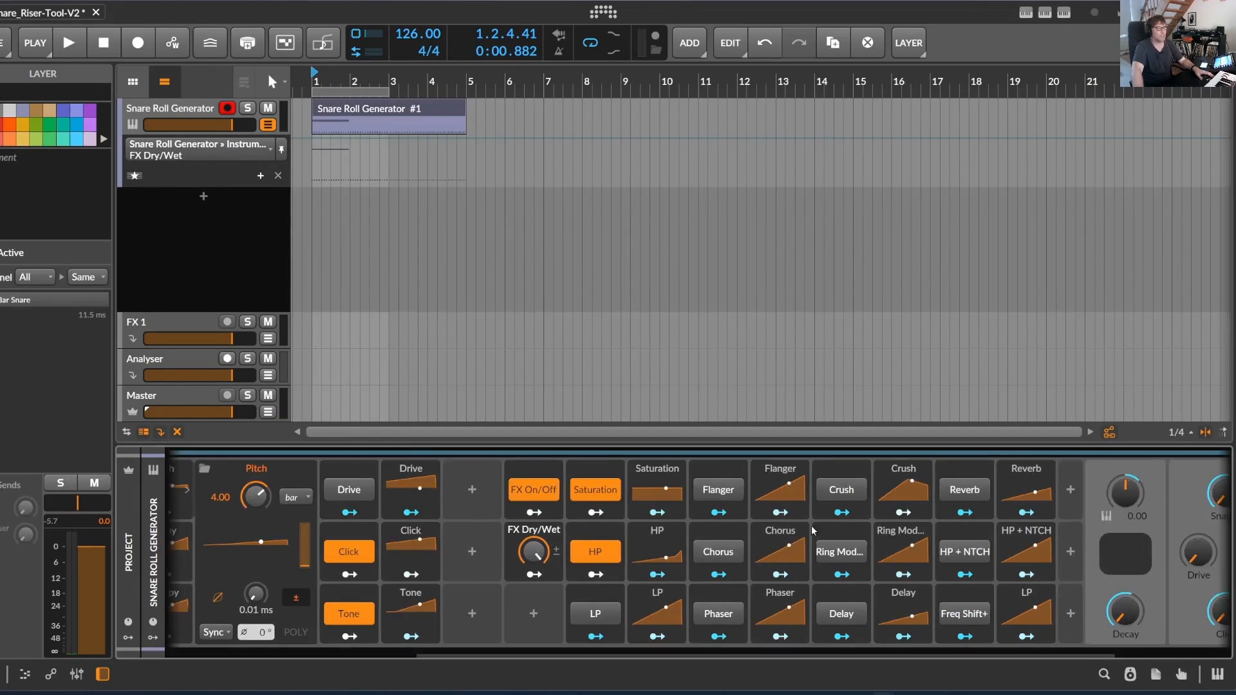
click(649, 504)
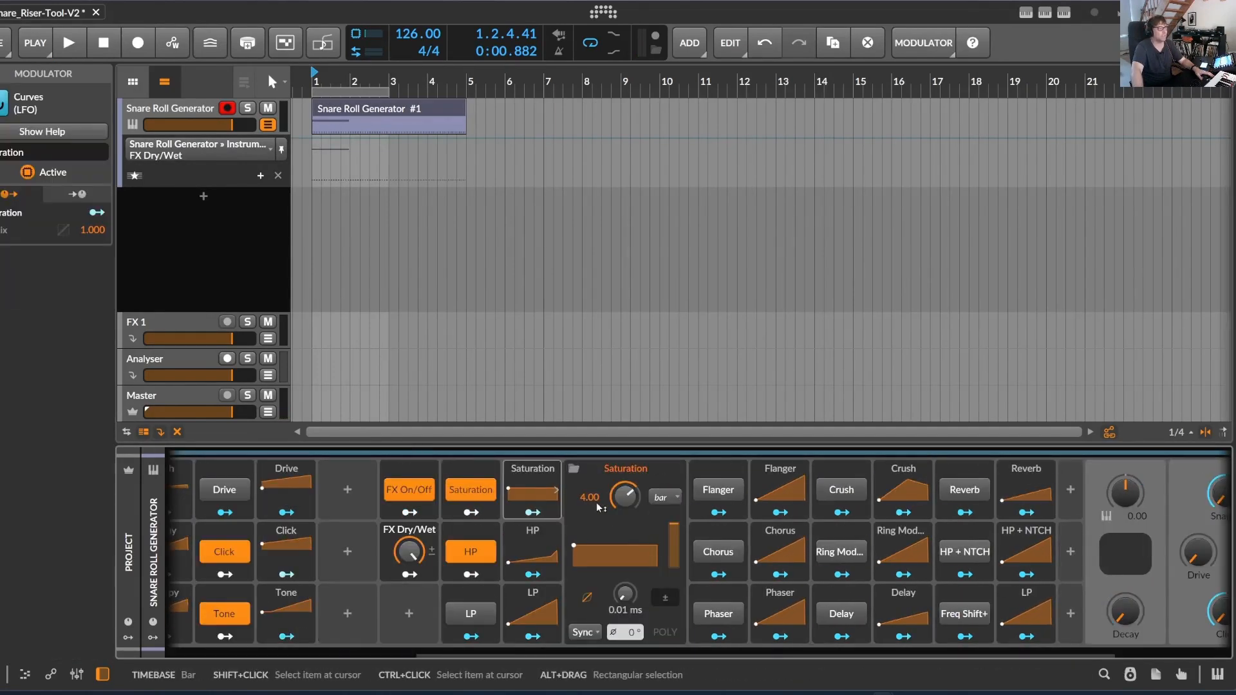
drag(761, 654, 508, 654)
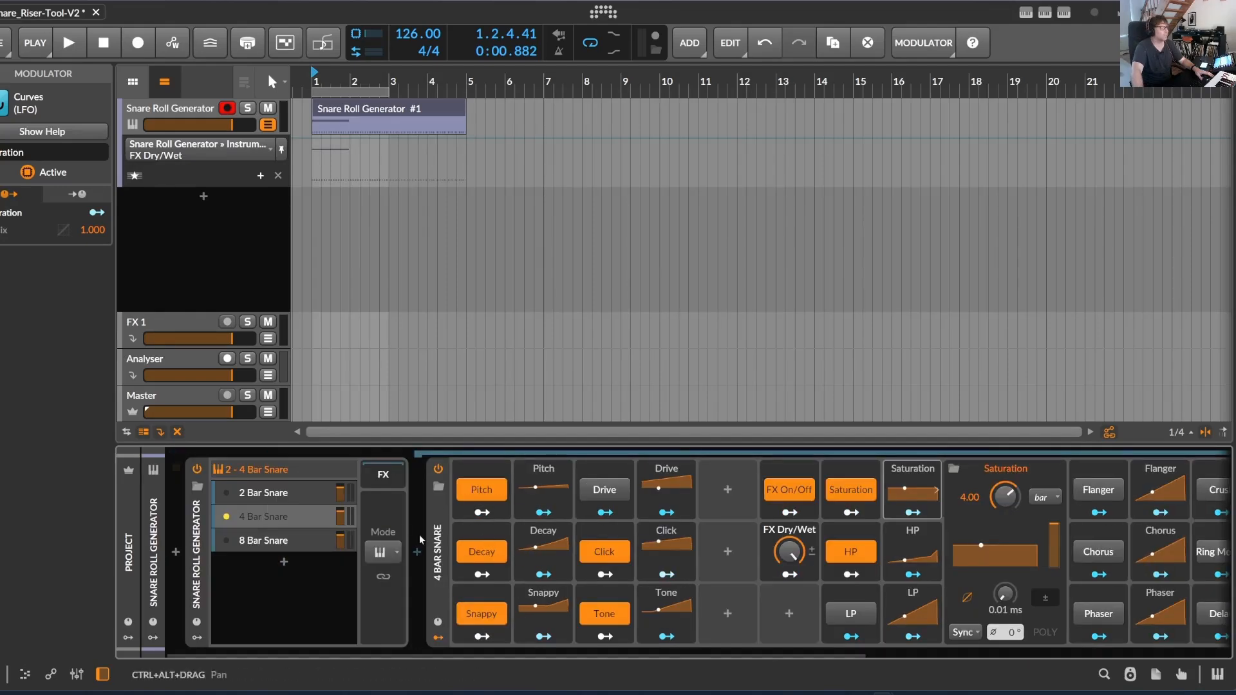
drag(766, 653, 644, 587)
Generate a 2-bar Riser (Exponential) roll with Standard dynamics in the selected arranger clip
click(176, 108)
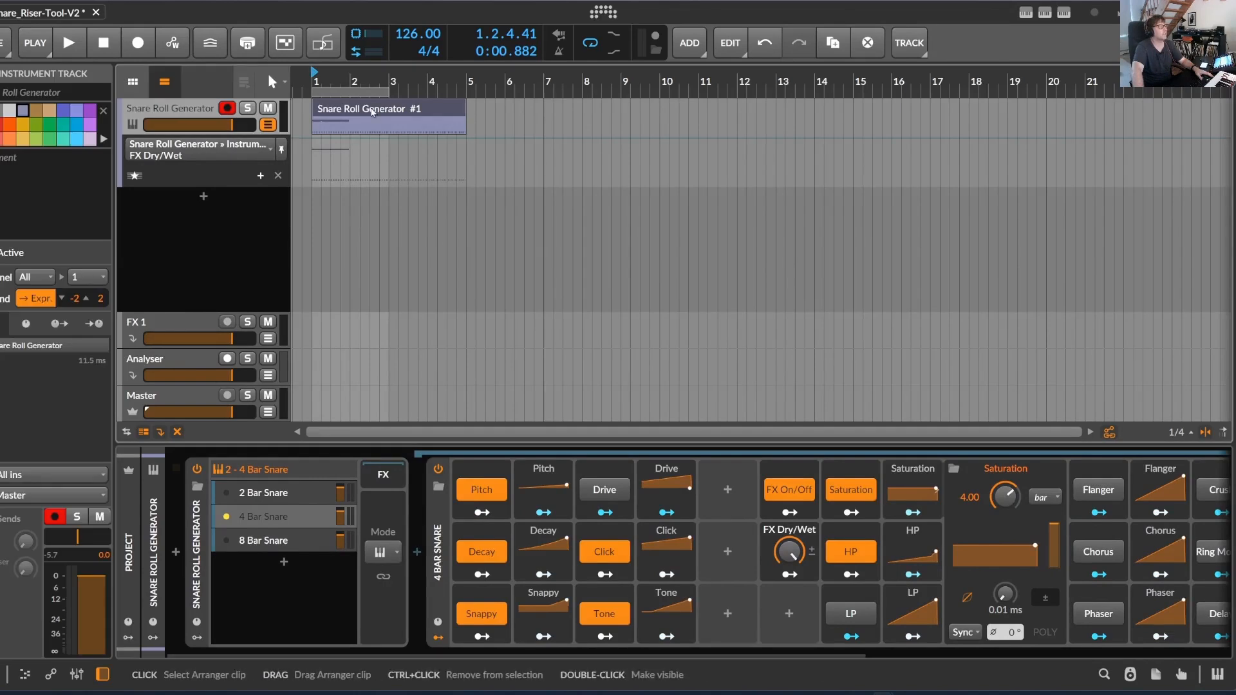
click(1044, 13)
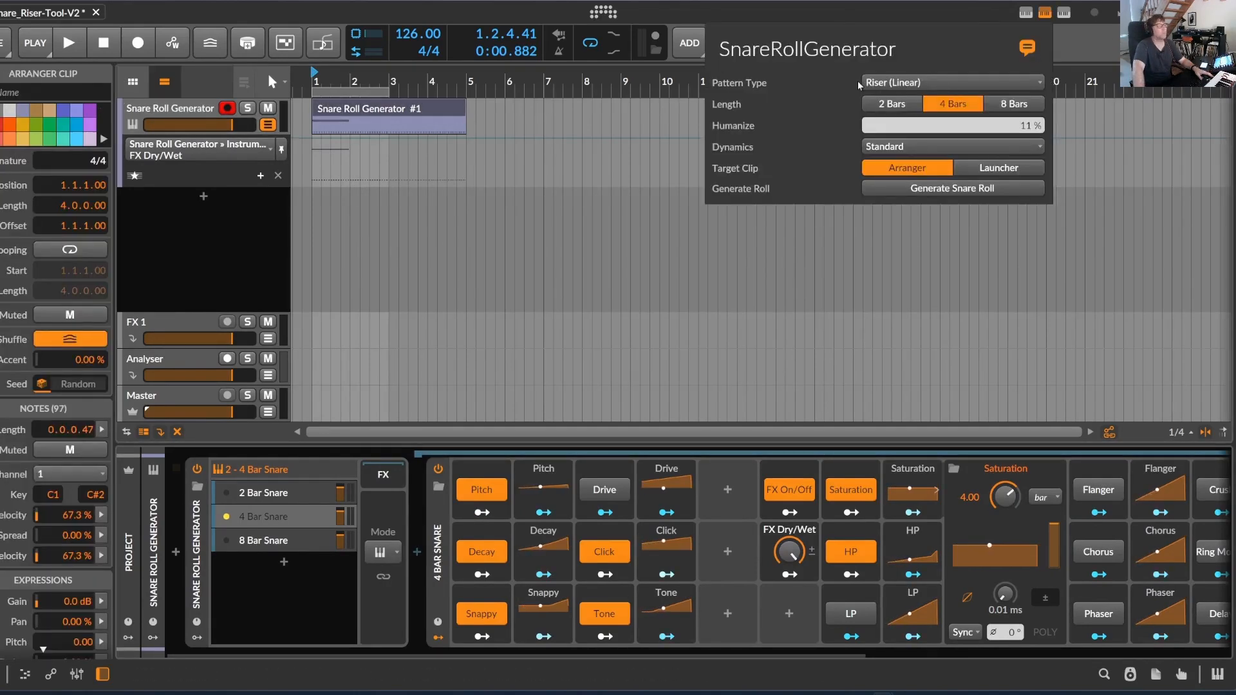
click(899, 81)
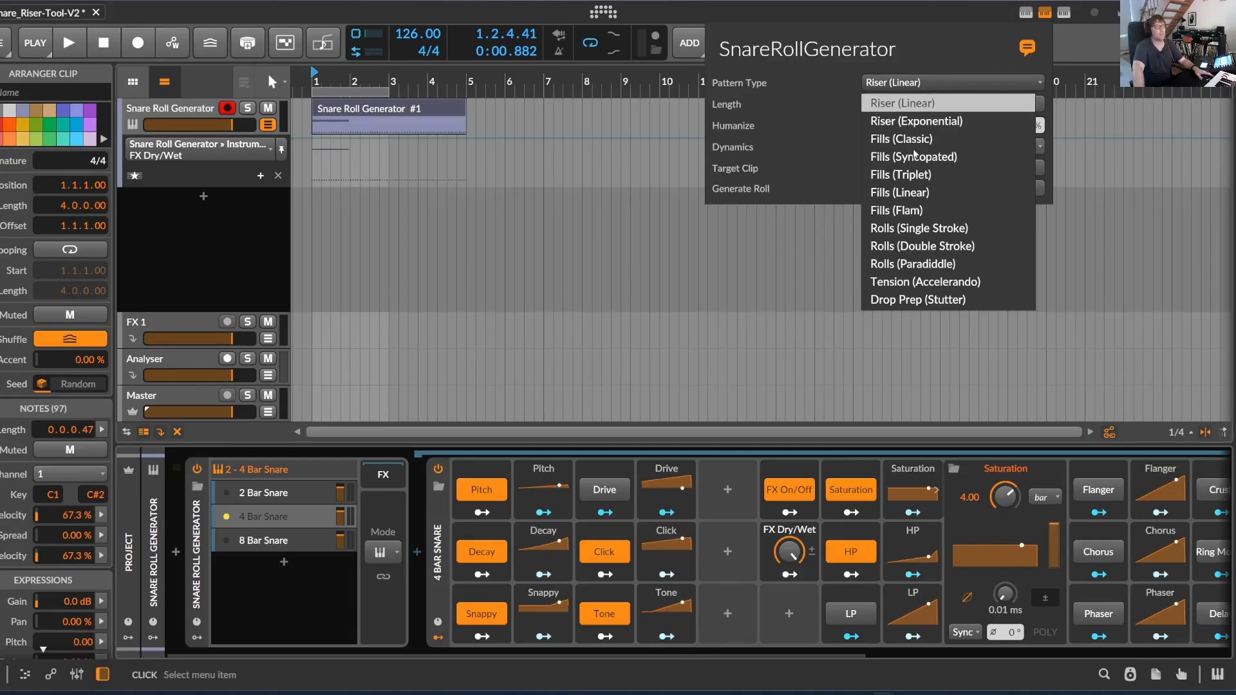
click(921, 121)
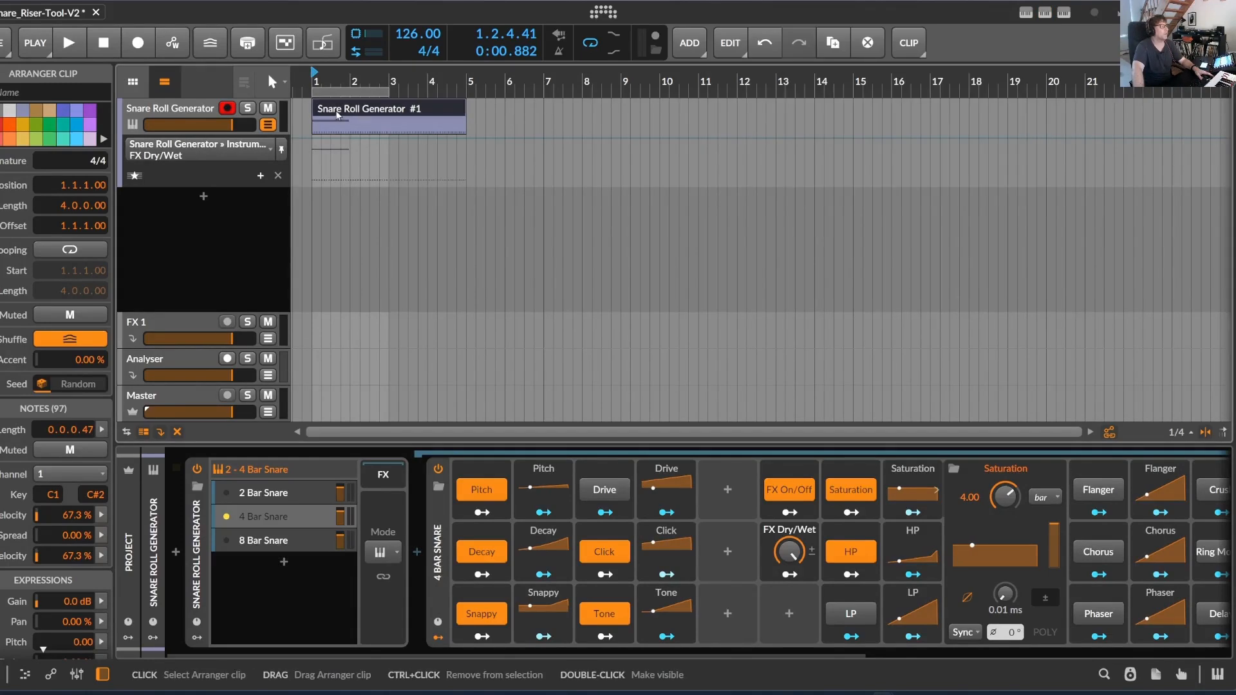
click(945, 191)
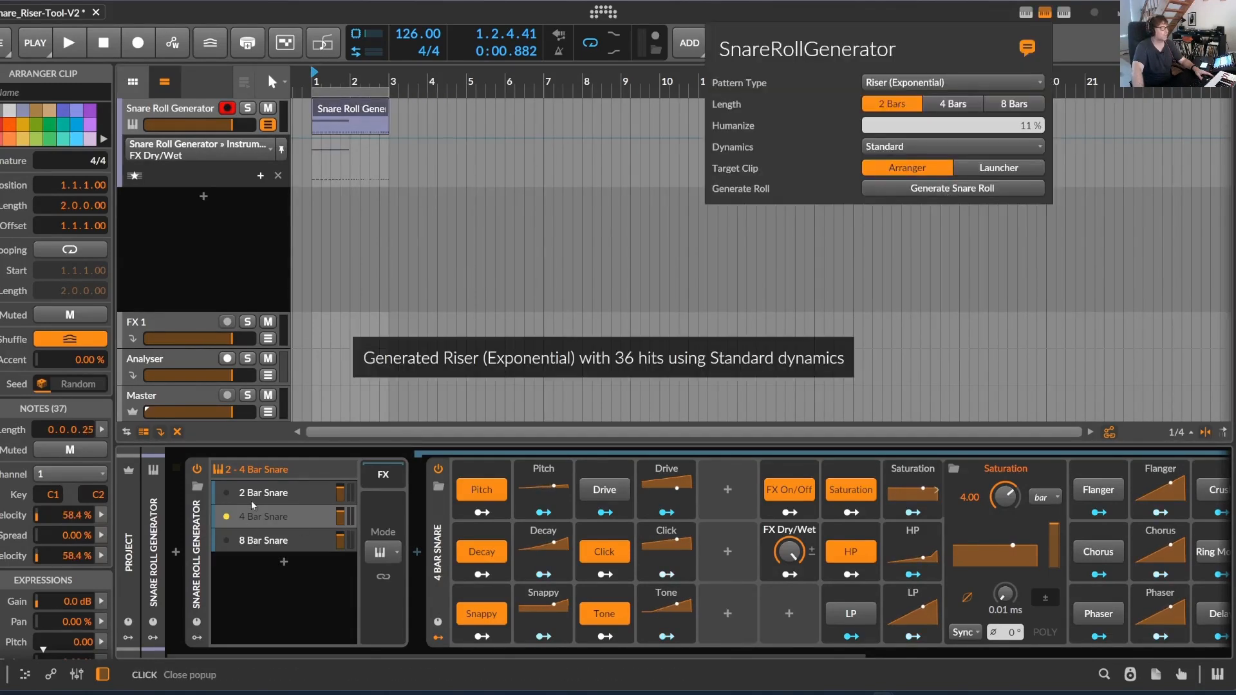
Play the newly generated roll and show the 2 Bar Snare layer
click(62, 33)
click(68, 43)
click(286, 493)
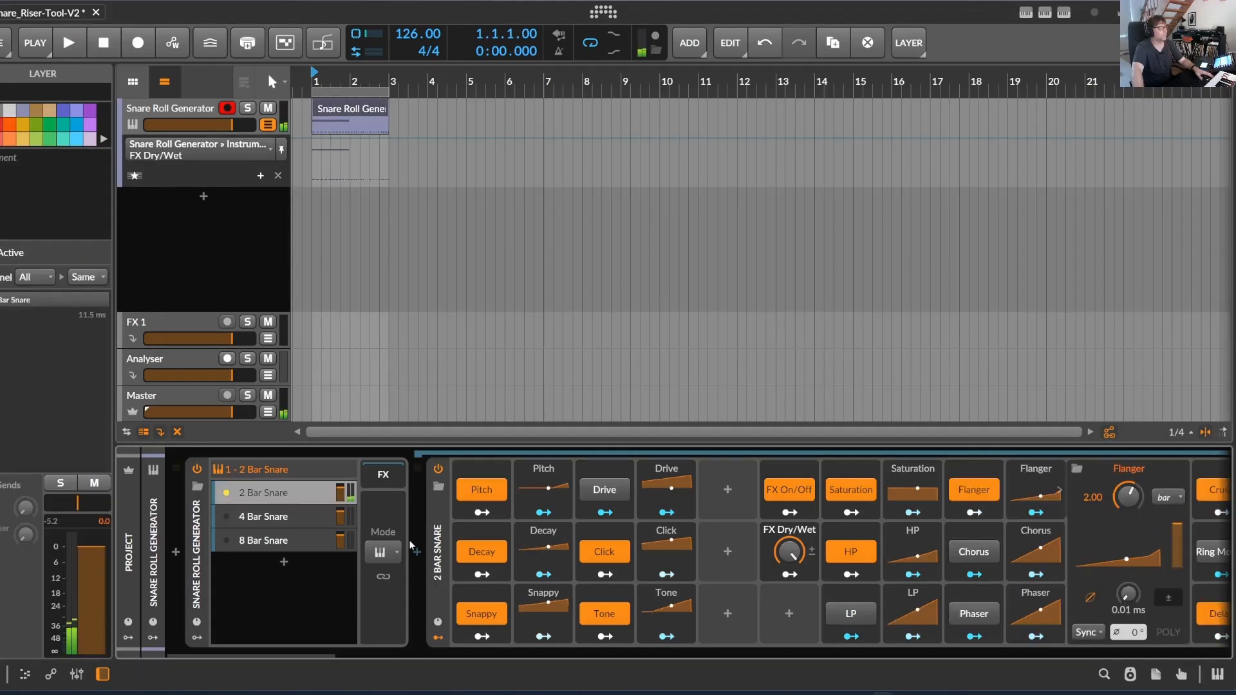
Examine the exponential roll's notes and velocities in the note editor during playback, and return to the device chain
double_click(351, 110)
drag(433, 445, 394, 110)
key(space)
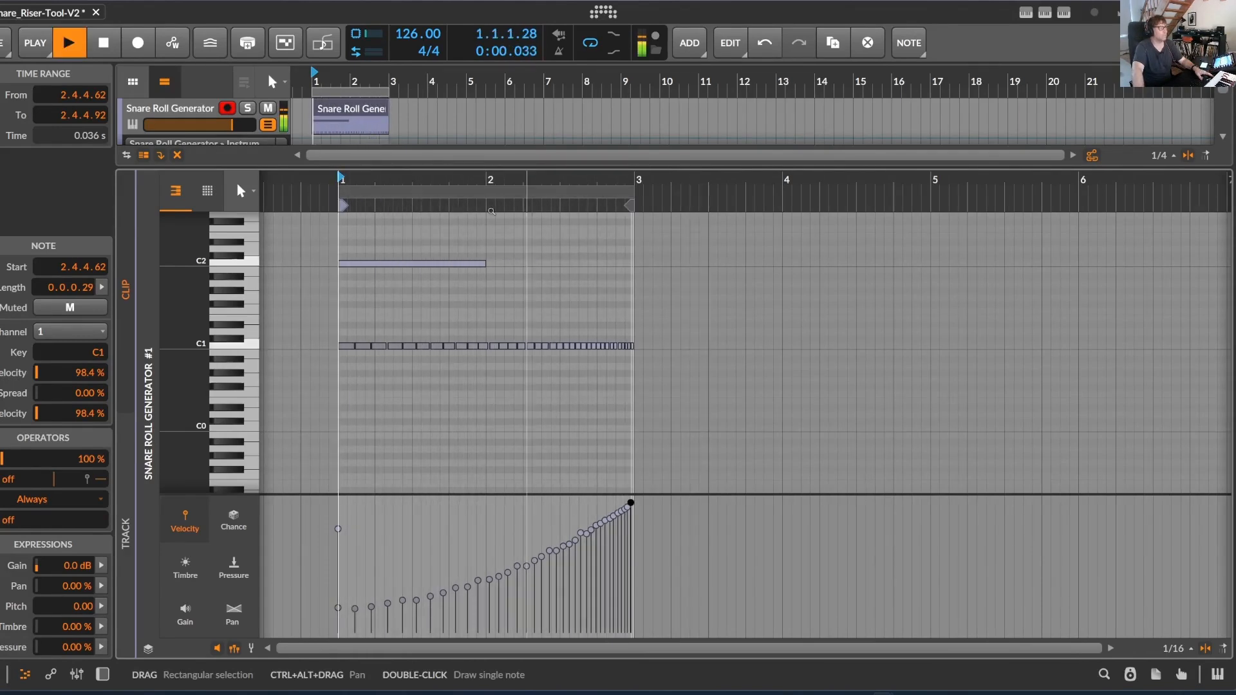
key(space)
key(d)
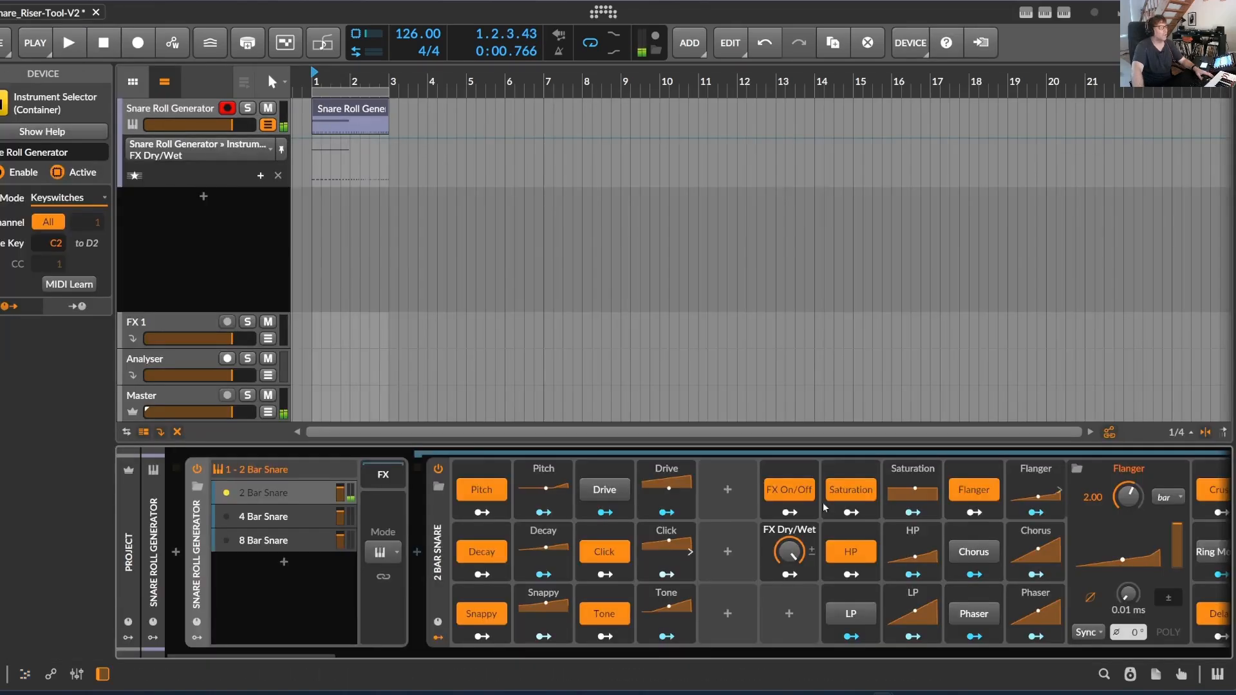
Switch off the 2 Bar Snare's Flanger, Crush, Delay and Freq Shift+ effects and audition the roll
click(285, 494)
drag(298, 655, 327, 692)
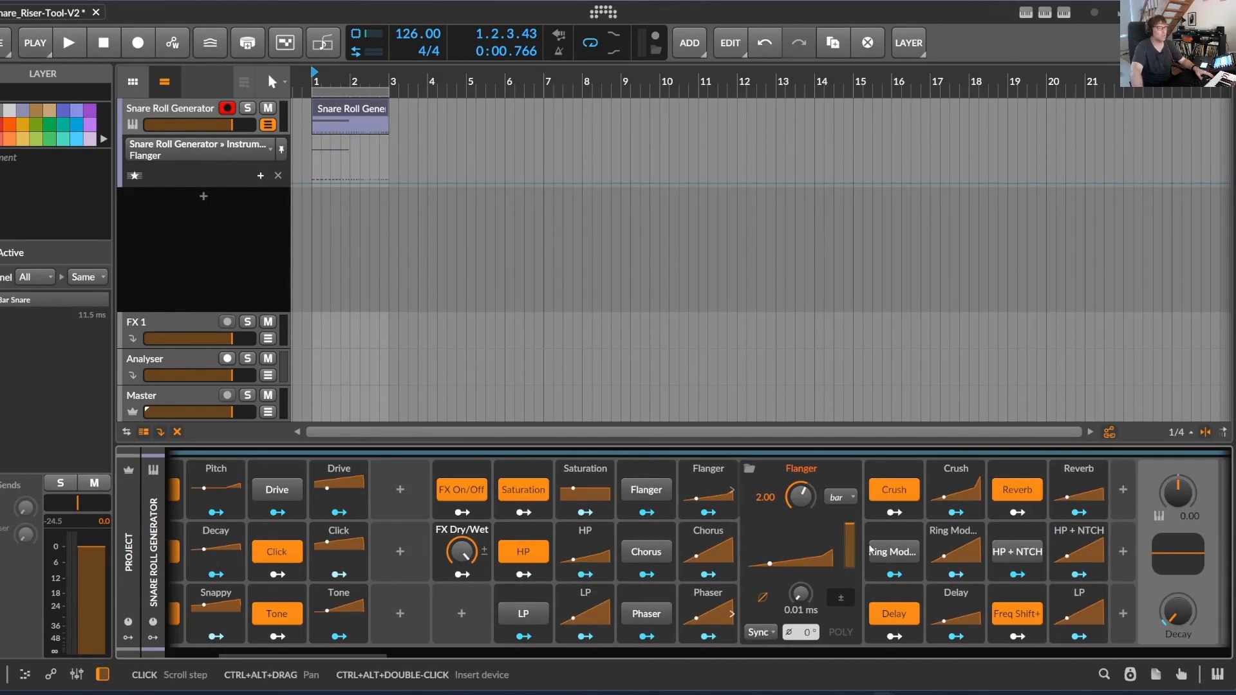
click(888, 496)
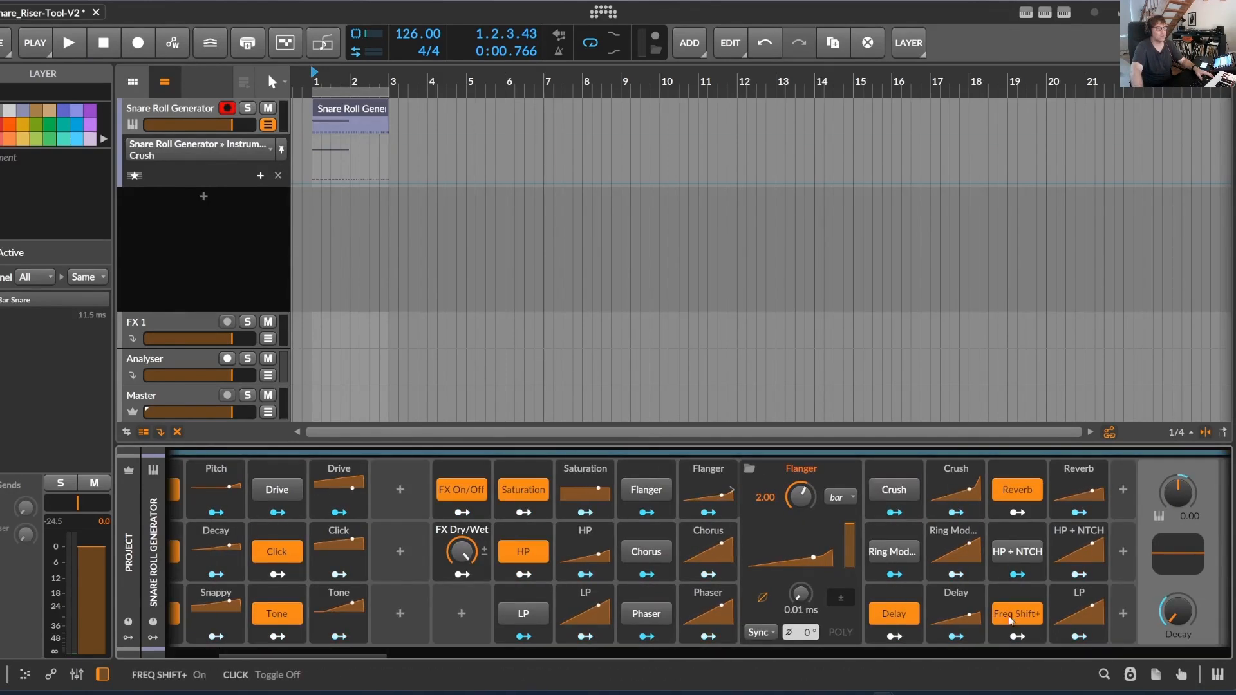
key(space)
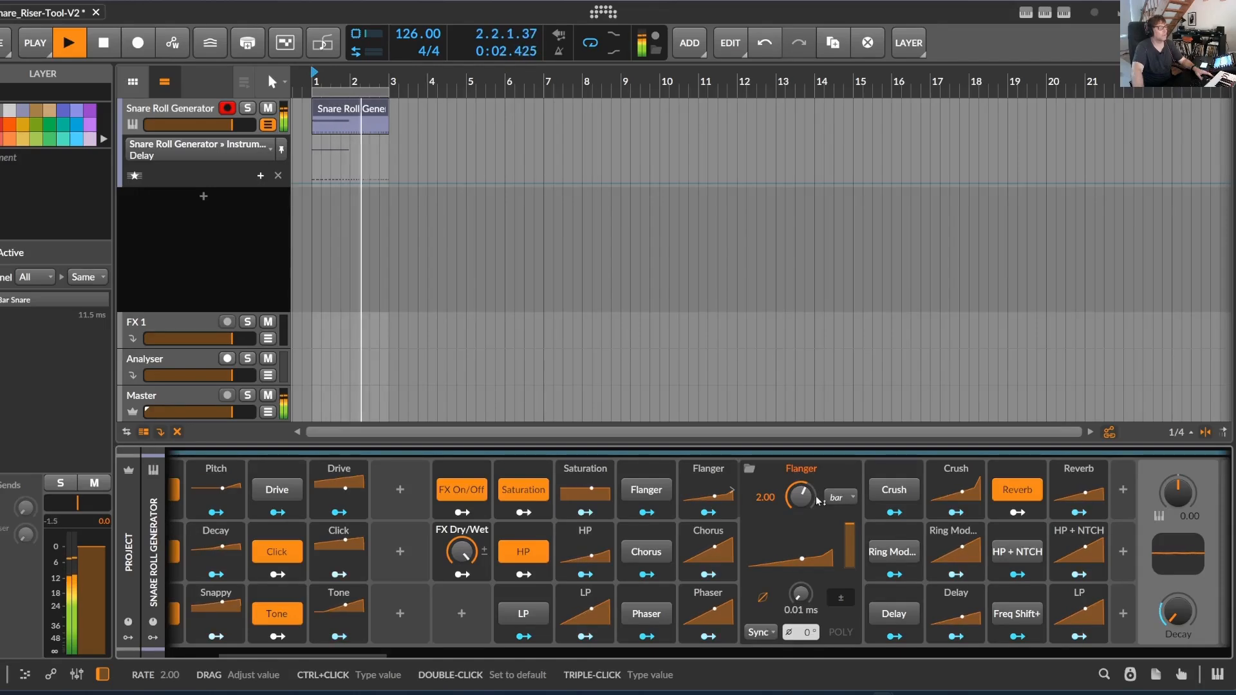
key(space)
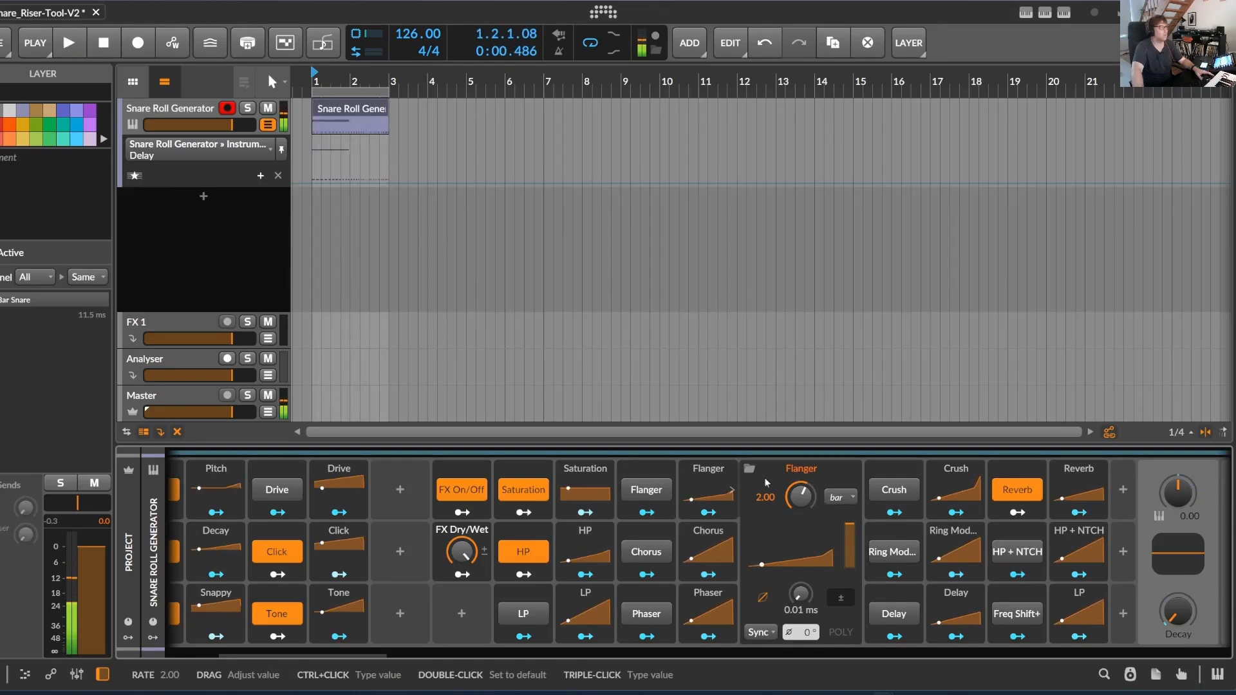
Generate a 2-bar Riser (Exponential) roll with Wave dynamics in the Snare Roll Generator arranger clip
drag(331, 77, 334, 138)
drag(206, 130, 206, 234)
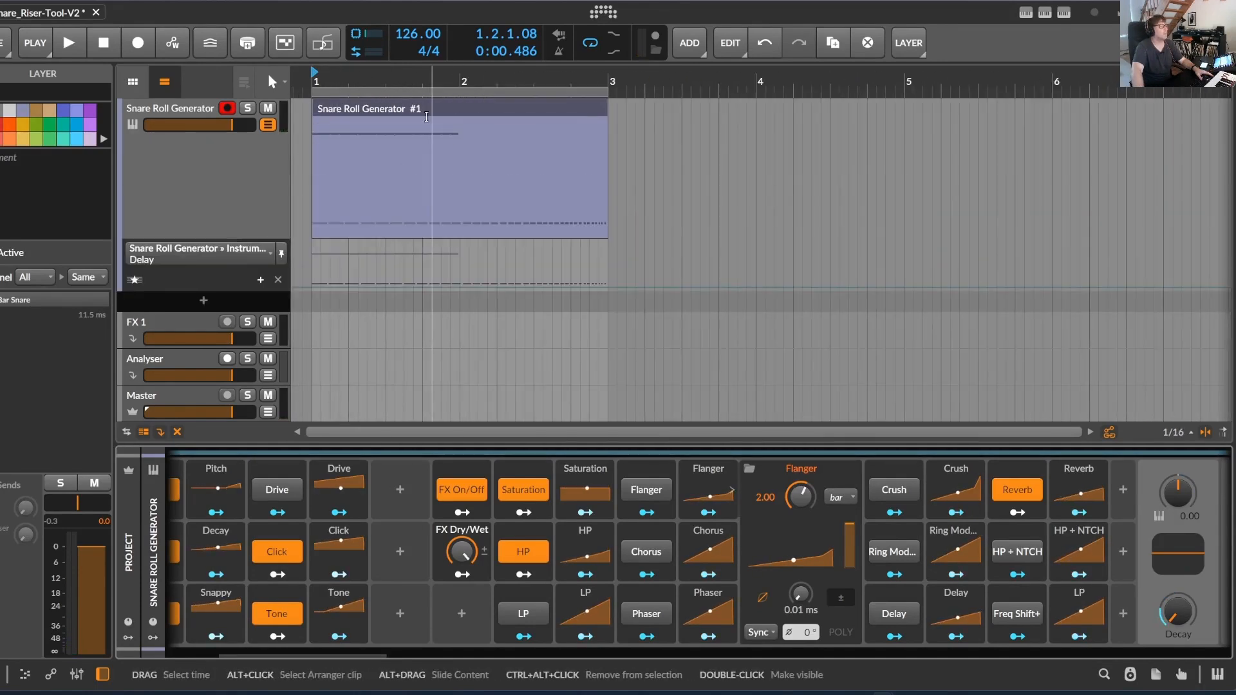
click(385, 181)
drag(381, 661, 264, 651)
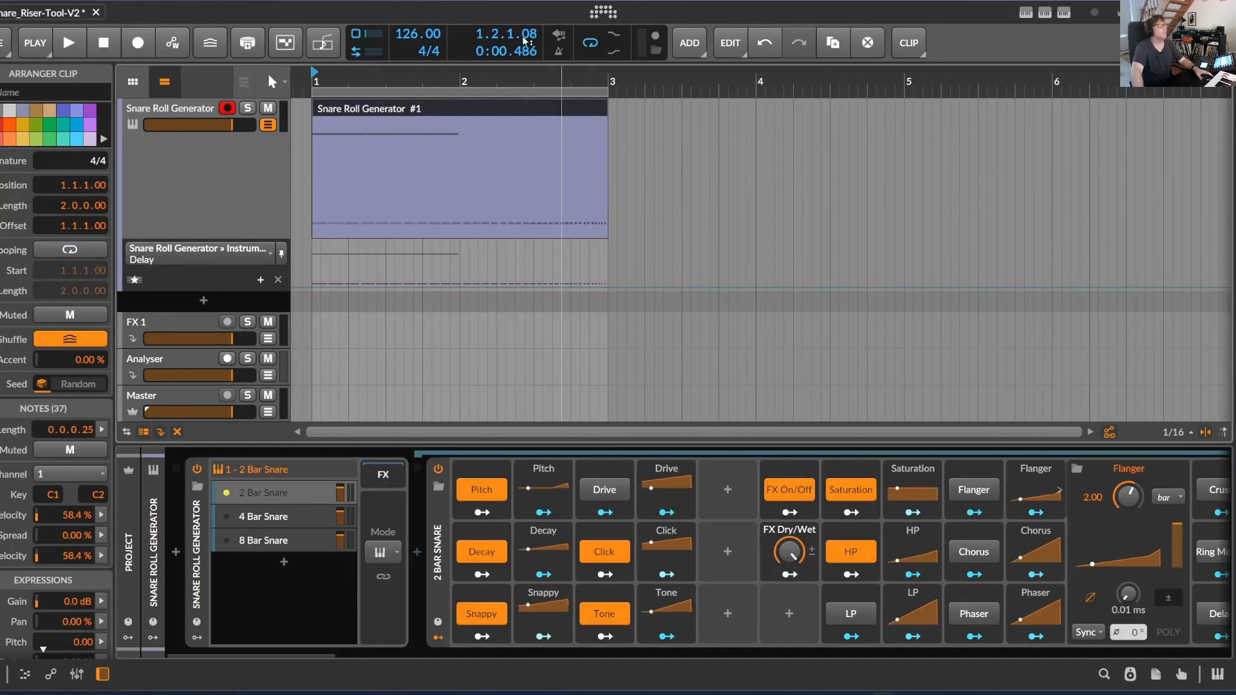
click(1049, 12)
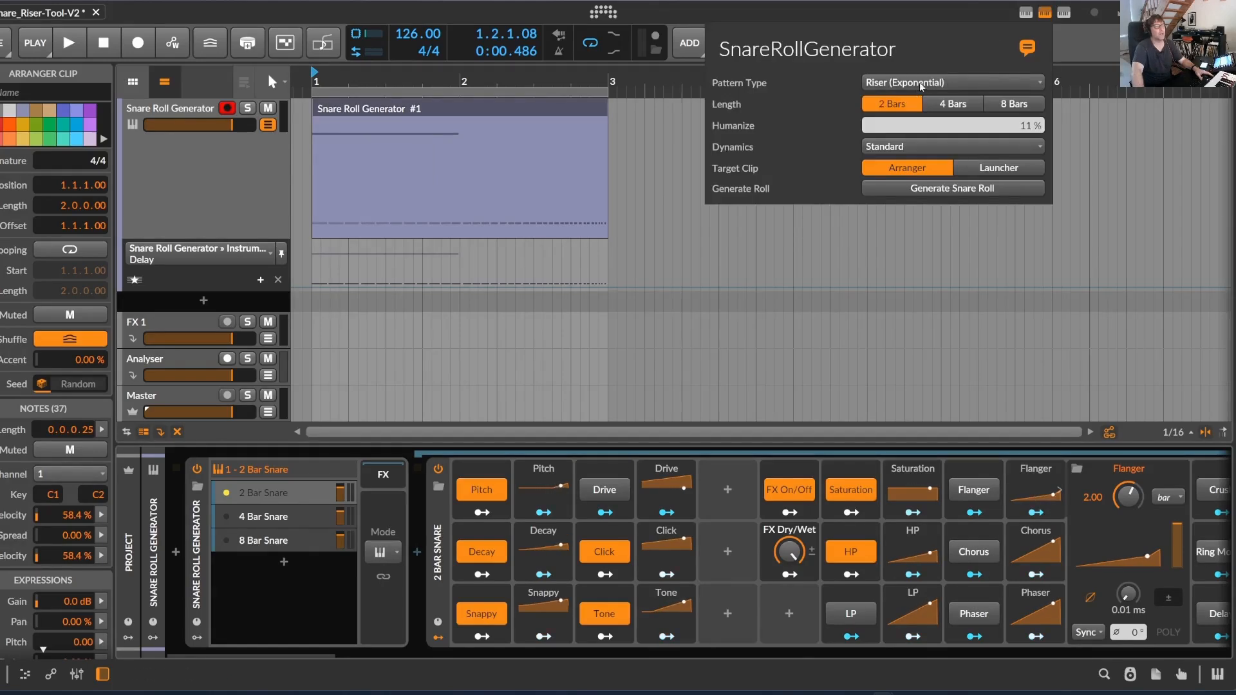
click(892, 146)
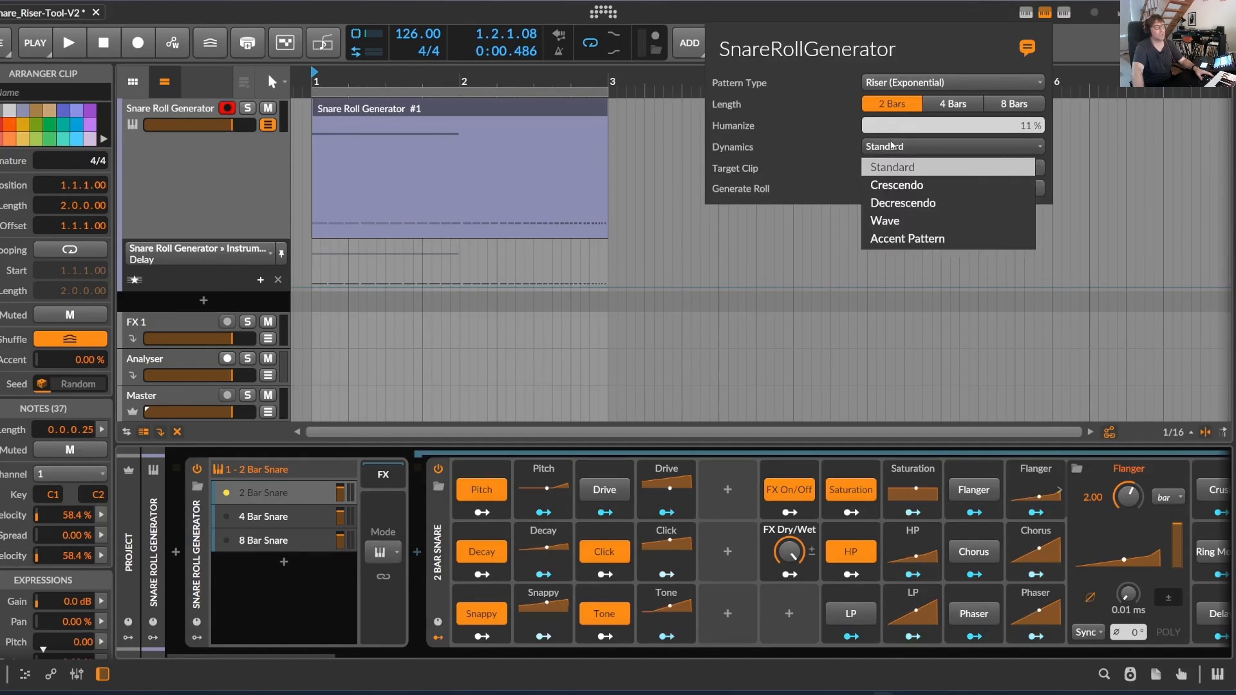
click(923, 230)
click(965, 190)
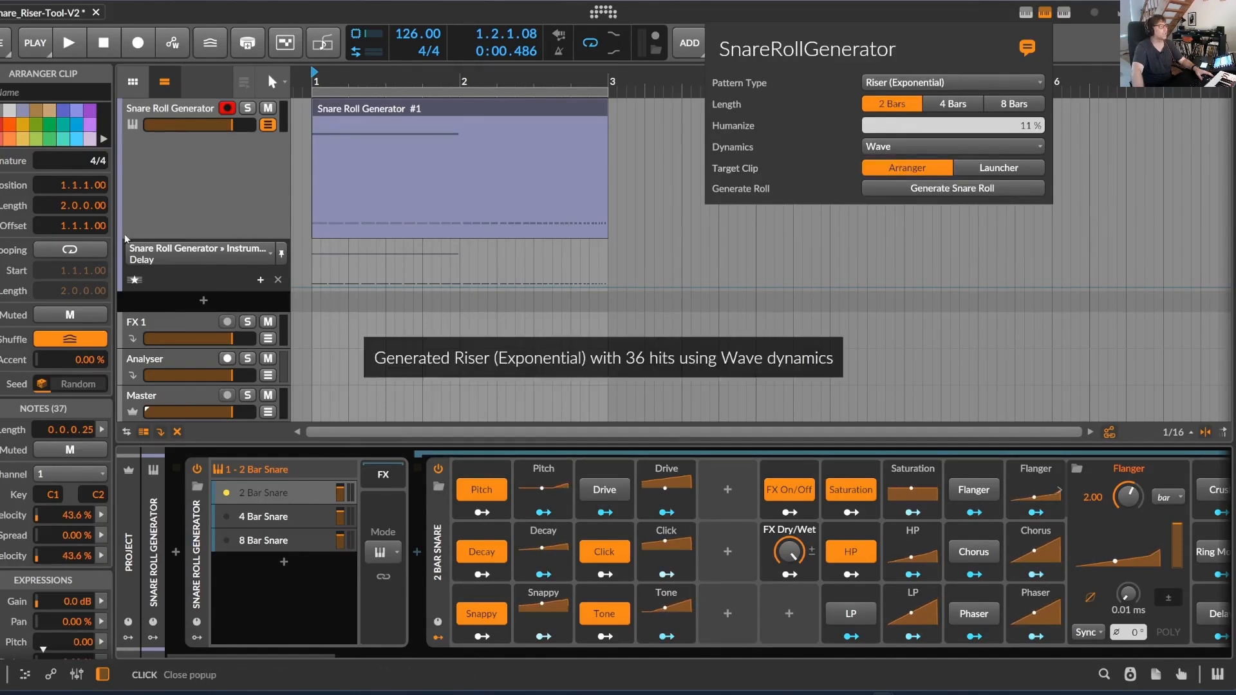
Examine the wave-shaped velocities of the roll in an enlarged note editor velocity lane during playback, and restore the editor layout
click(392, 106)
double_click(391, 106)
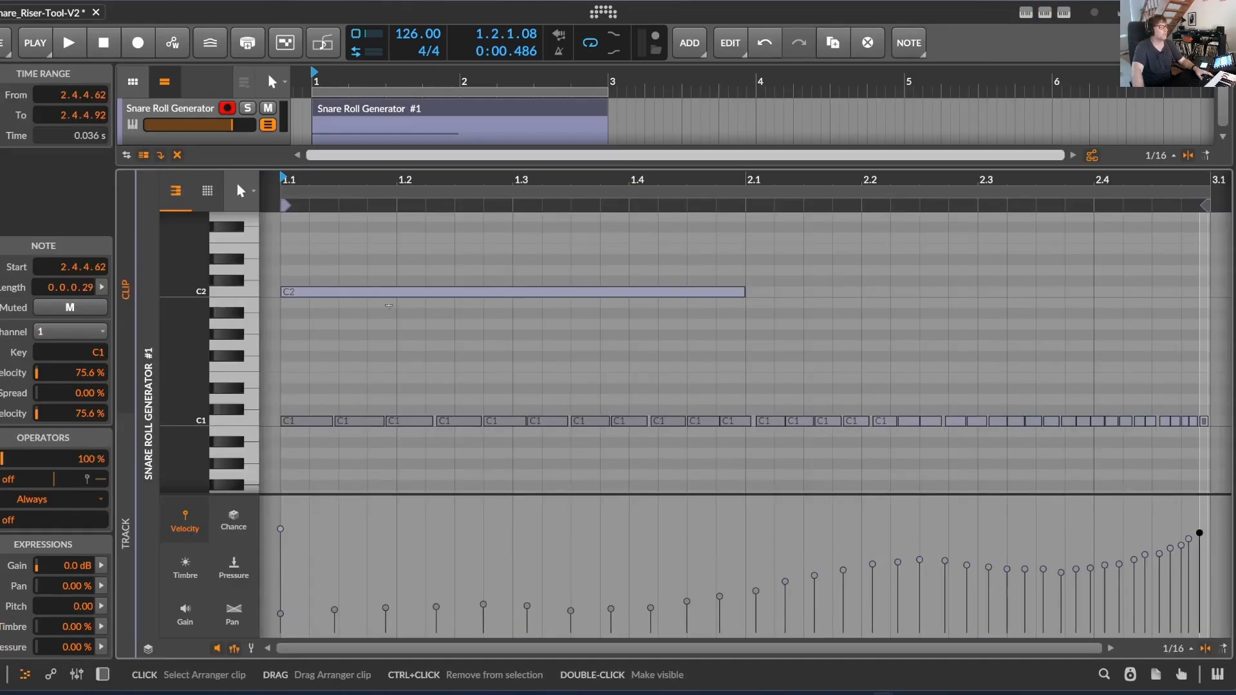
drag(619, 494, 619, 364)
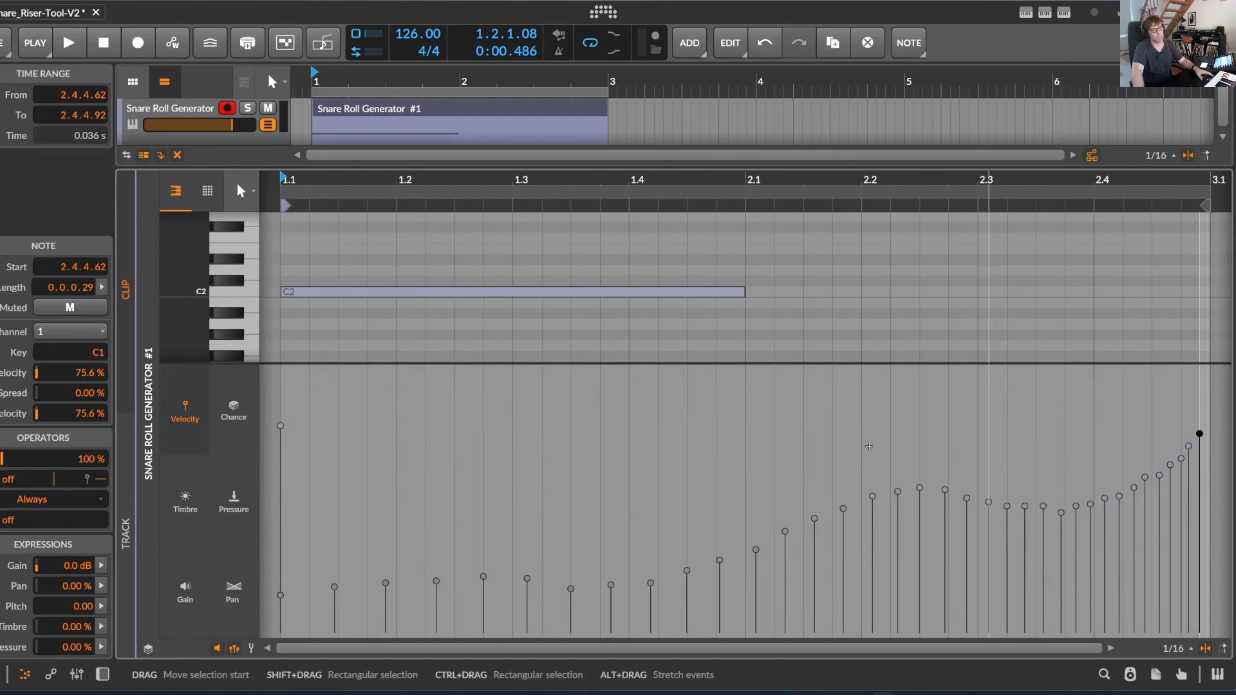
key(space)
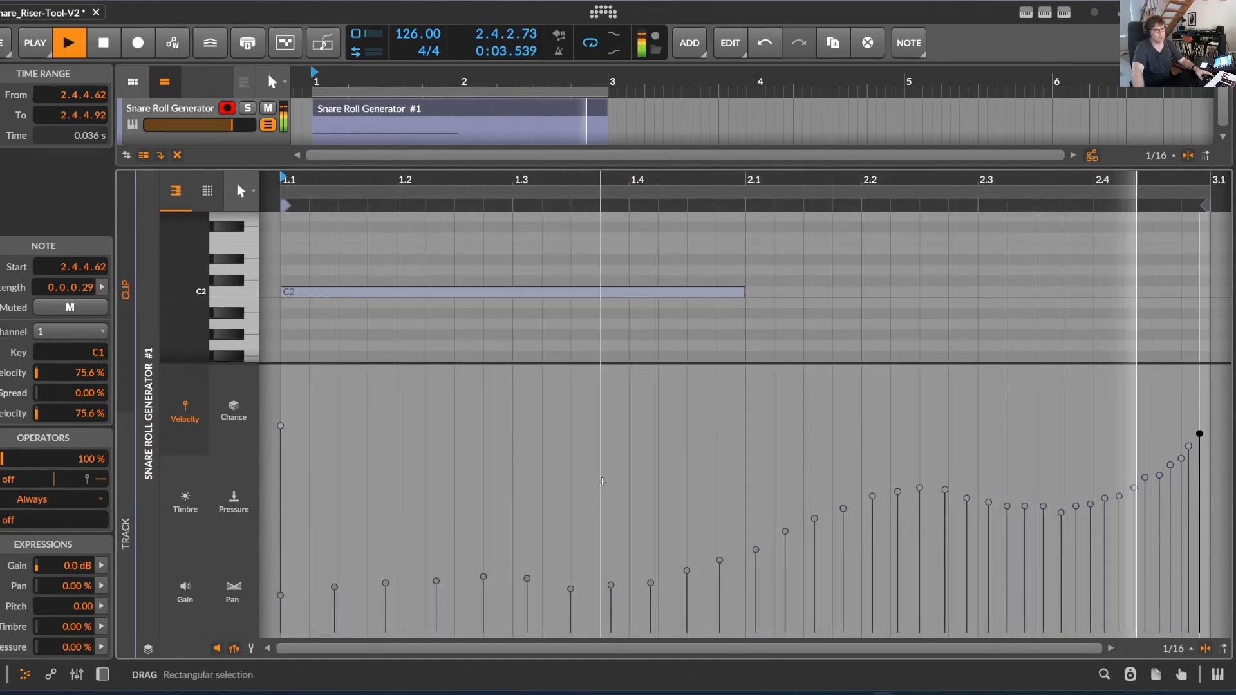
key(space)
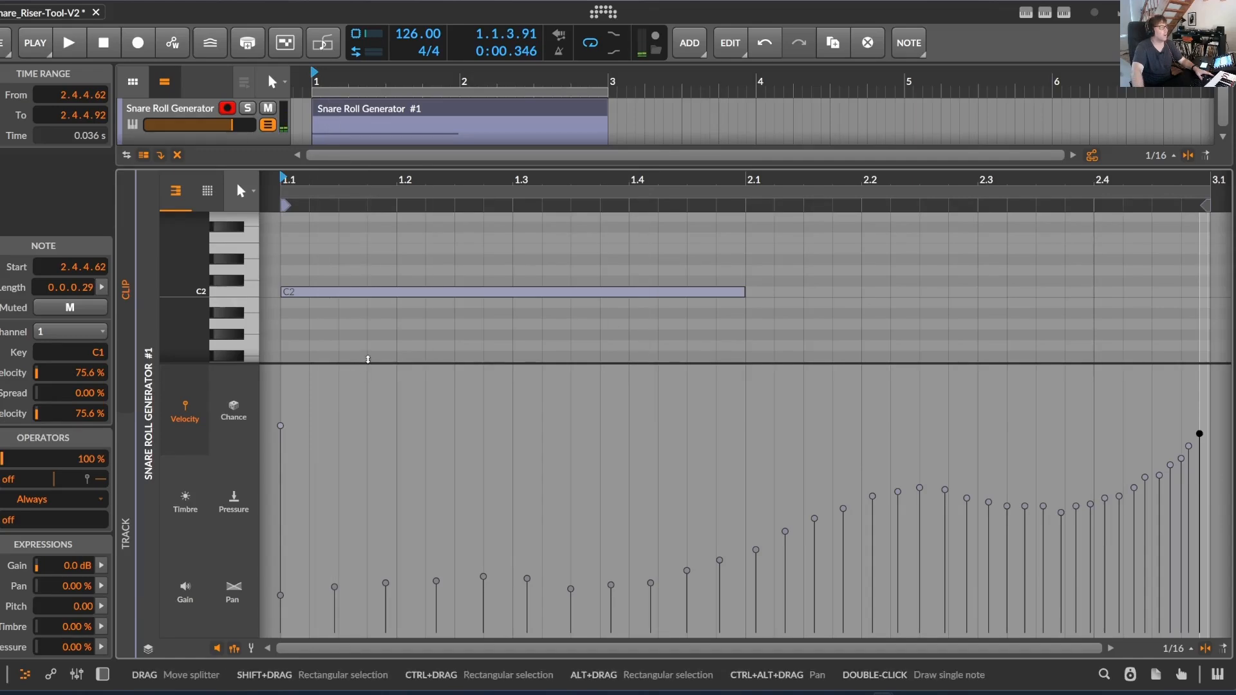
drag(369, 364, 379, 553)
drag(368, 179, 356, 169)
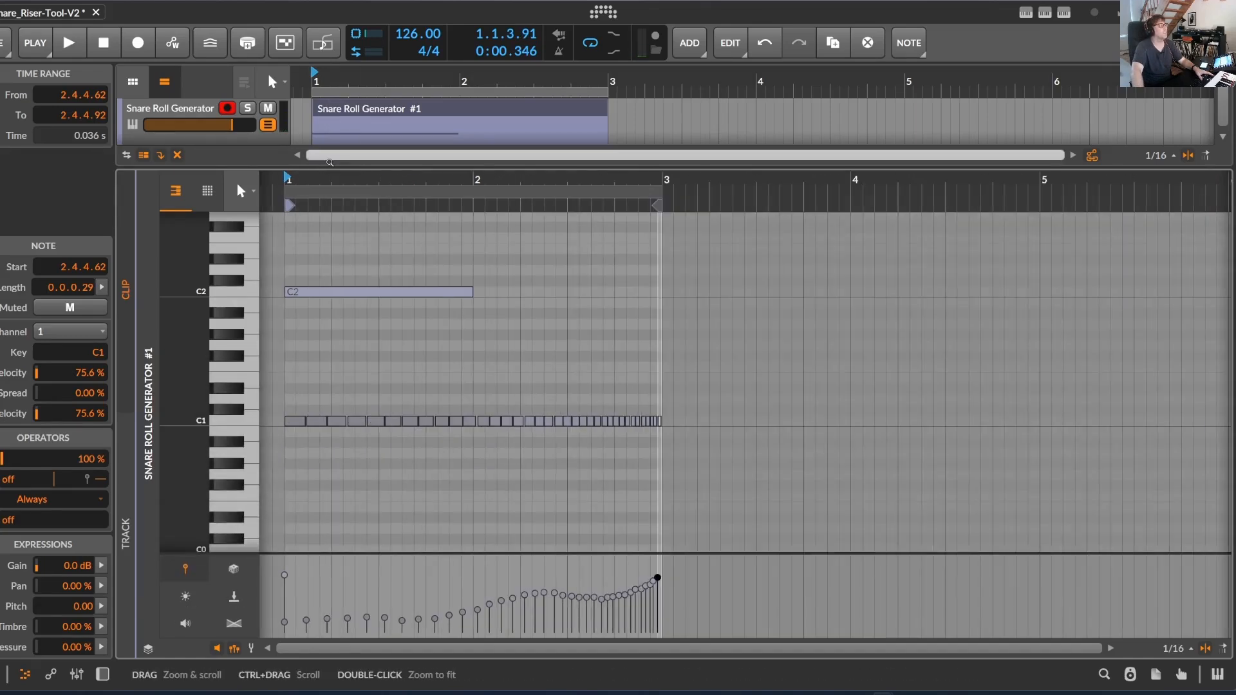
drag(382, 166, 382, 362)
Generate a 2-bar Fills (Classic) pattern with Crescendo dynamics in the arranger clip and start playback
click(415, 109)
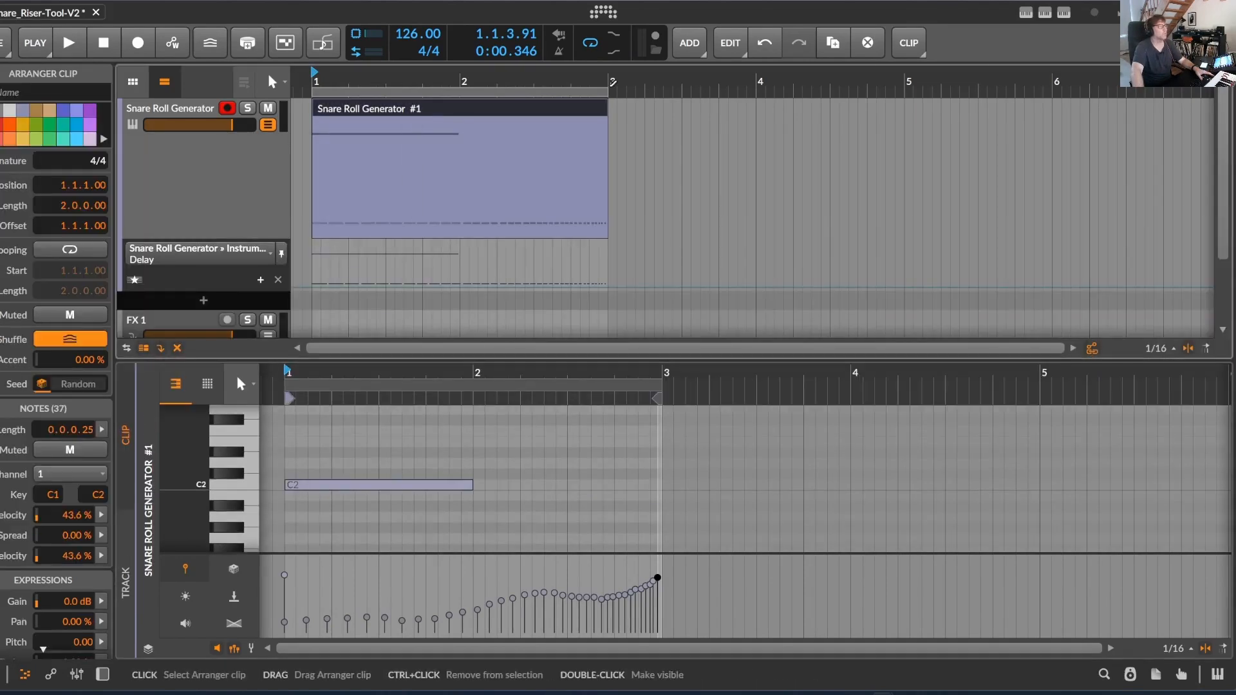
click(1049, 14)
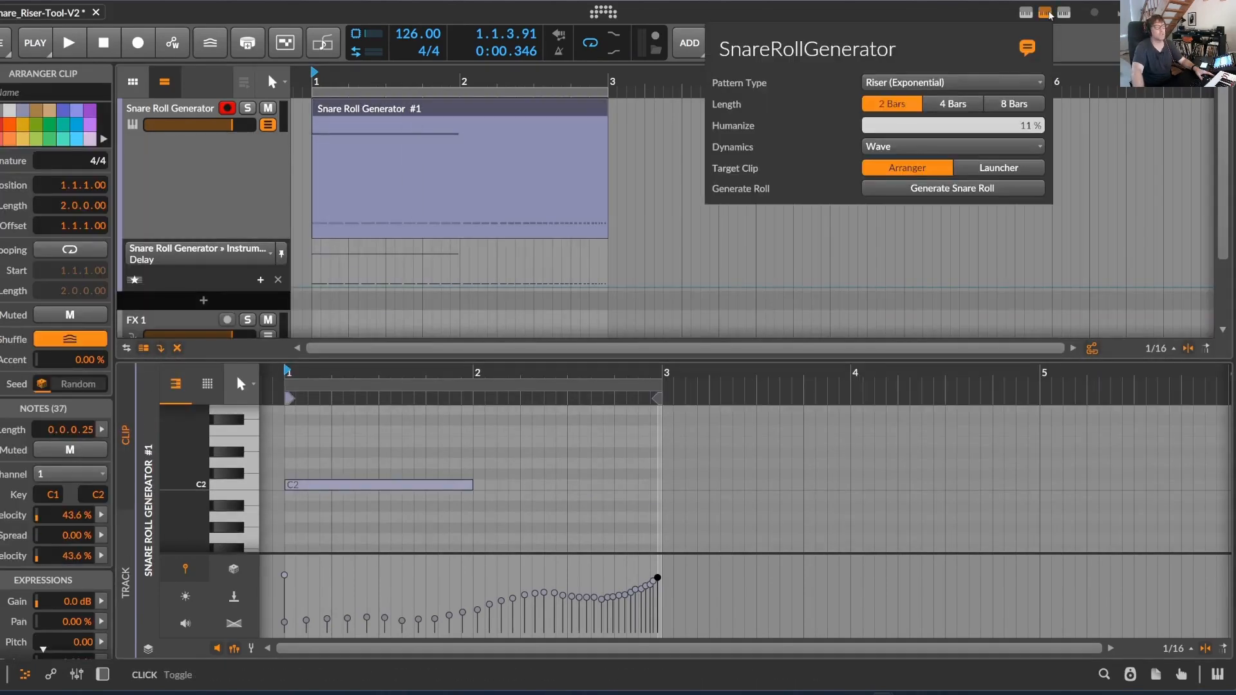
click(880, 147)
click(933, 82)
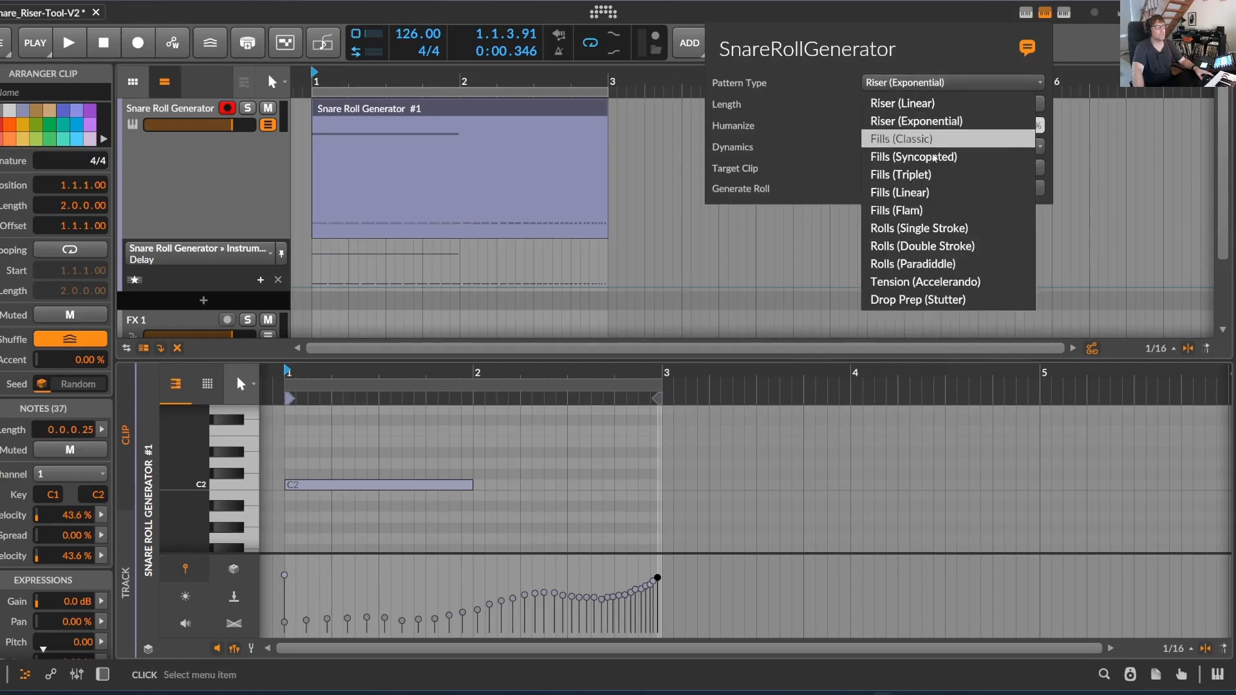
click(944, 140)
click(938, 188)
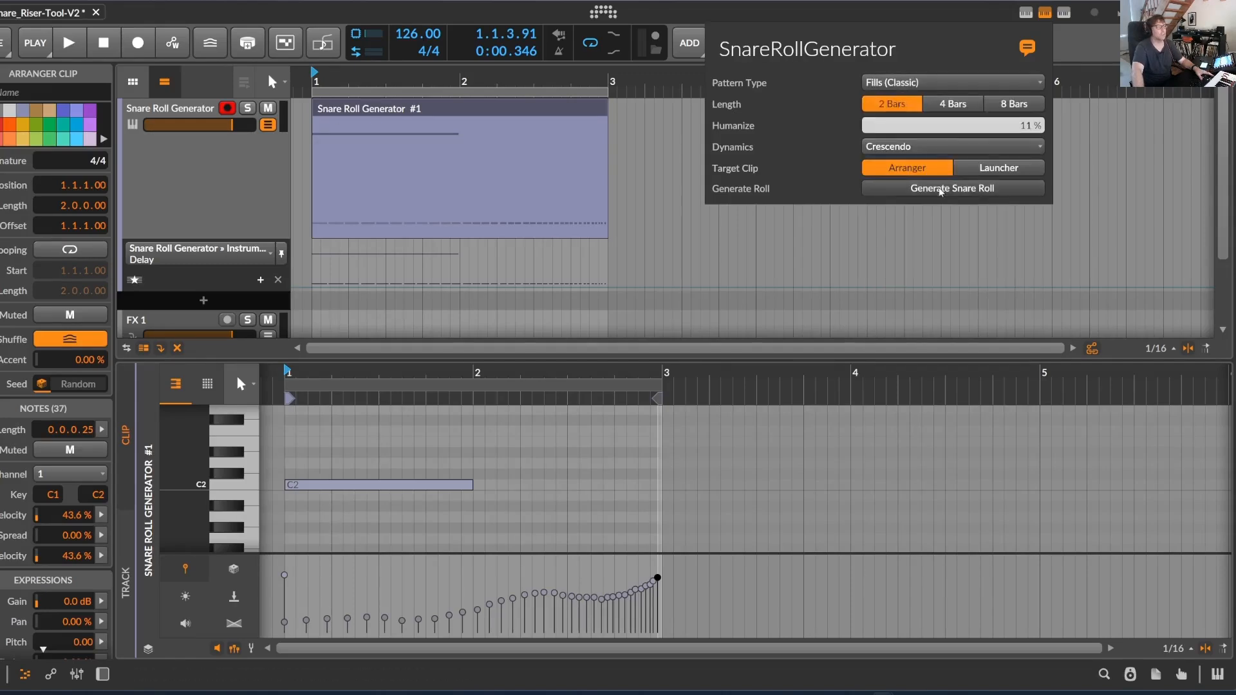
key(space)
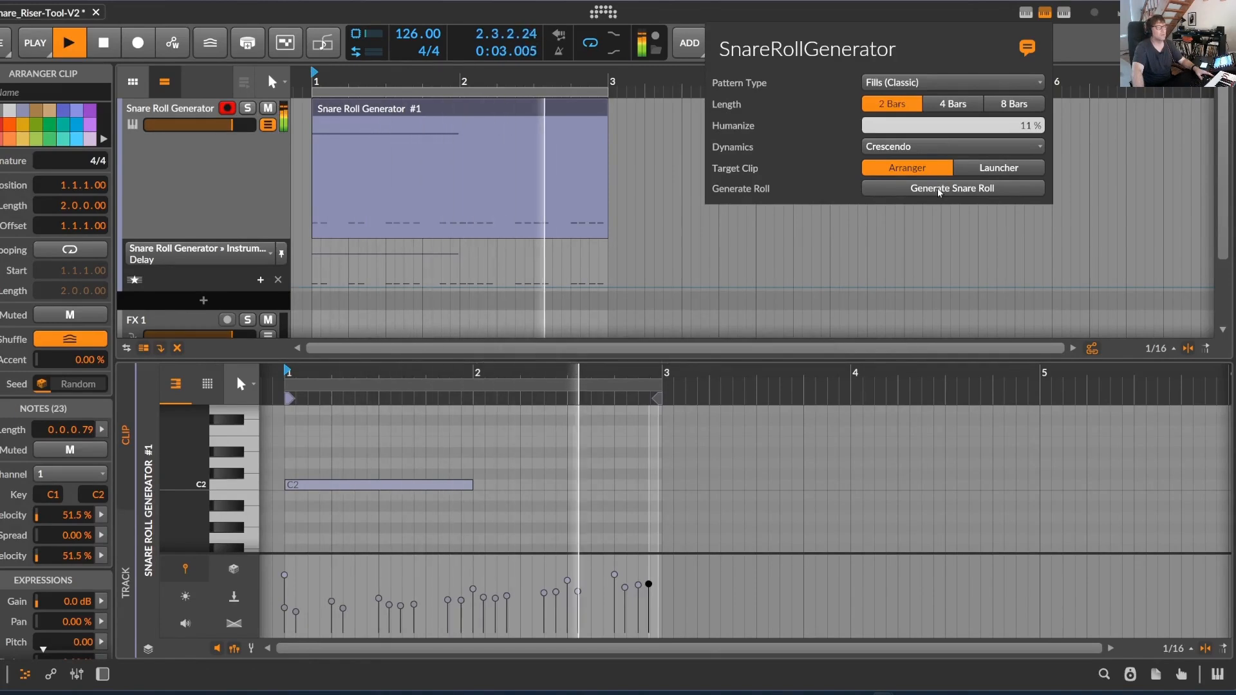
Replace the clip's pattern with a 2-bar Fills (Syncopated) pattern while it plays
click(932, 83)
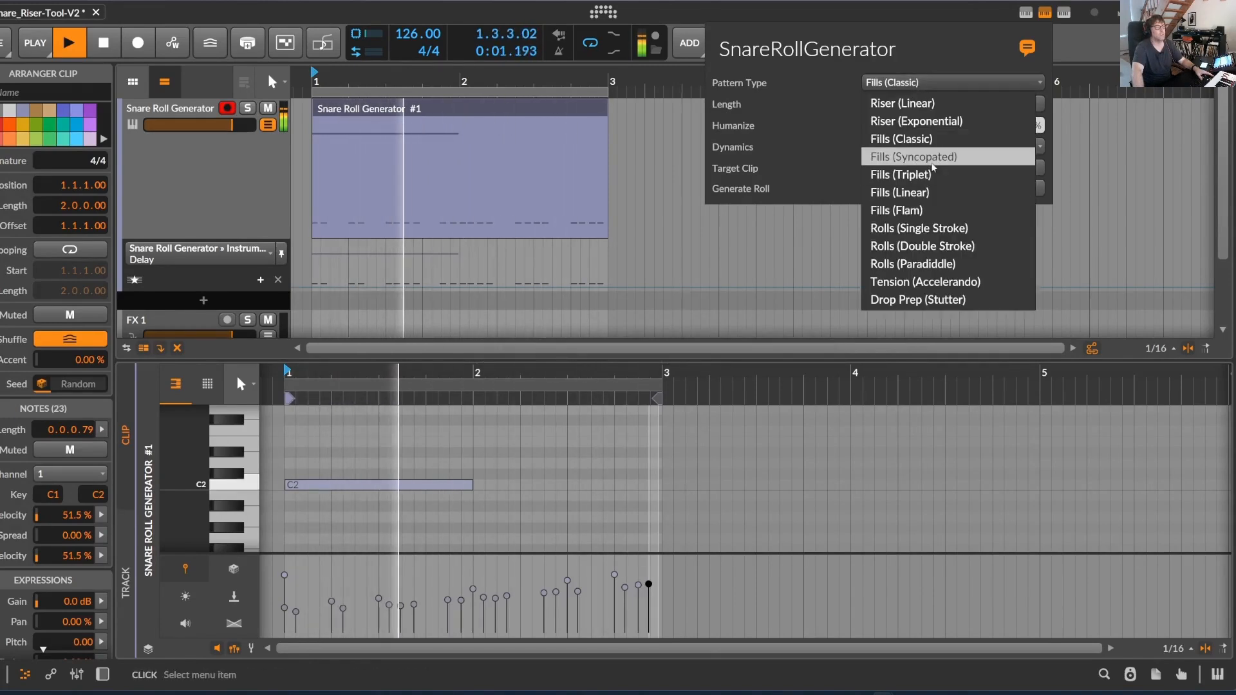
click(920, 157)
click(969, 189)
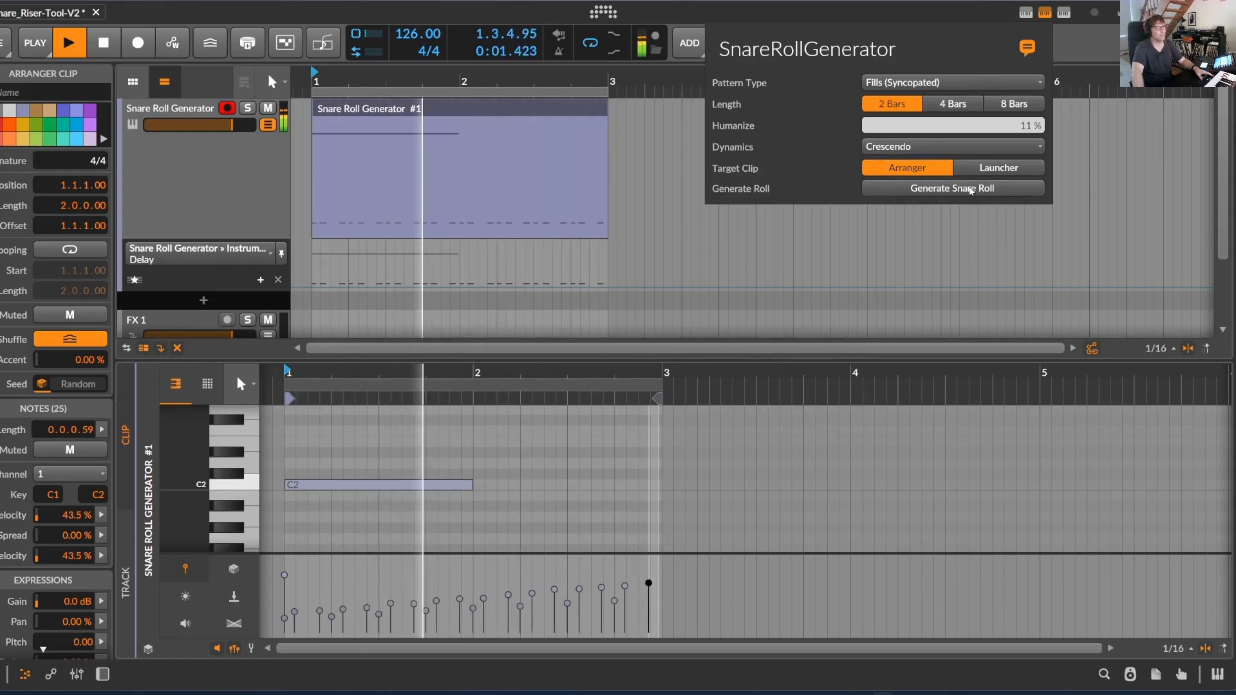
Raise the project tempo to 139 BPM during playback
click(954, 84)
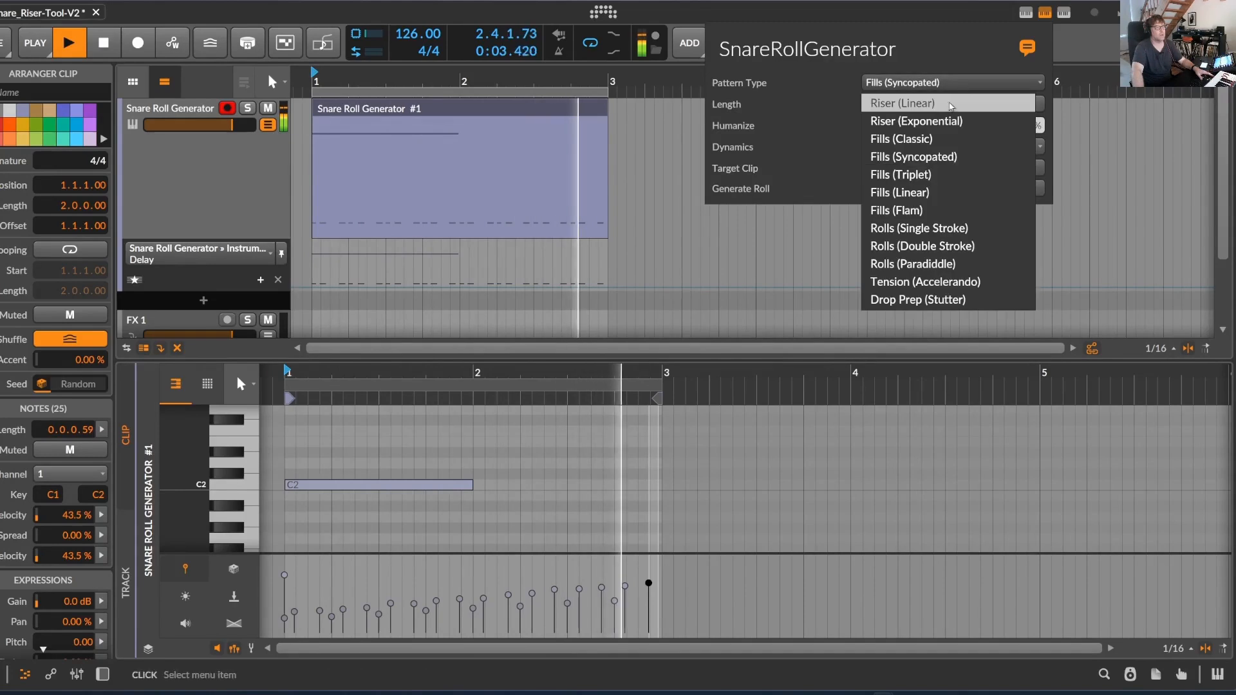
click(408, 29)
drag(414, 33, 413, 3)
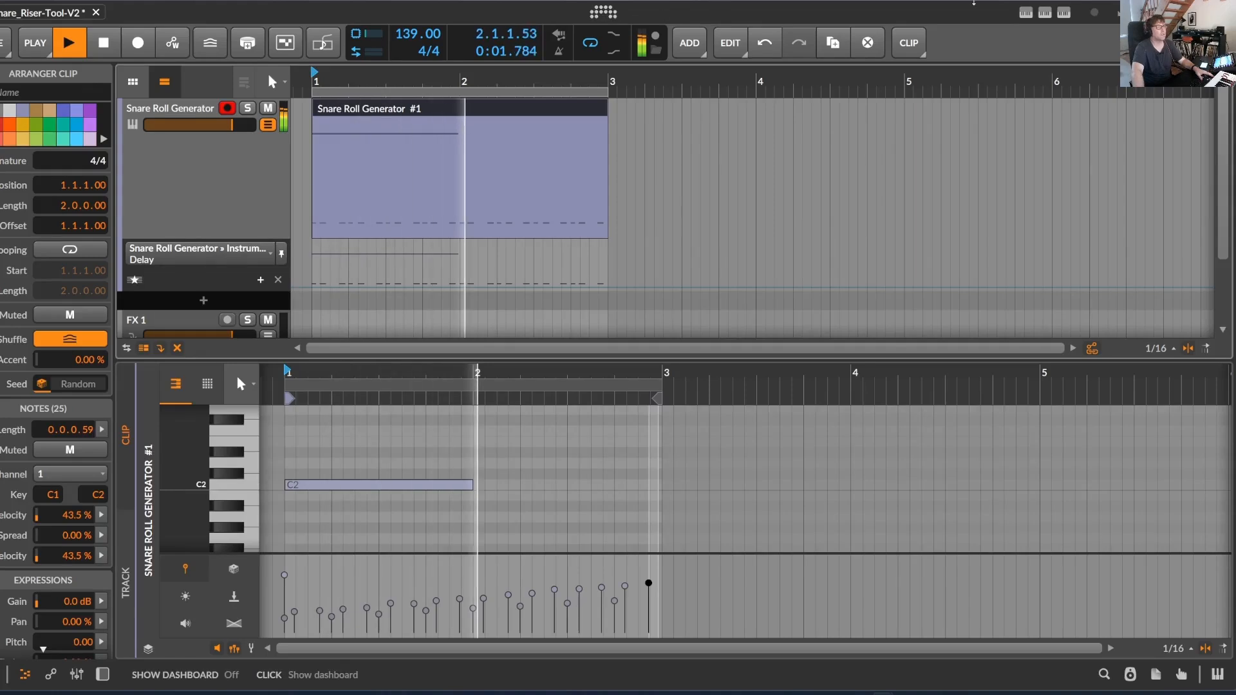
Generate a 2-bar Fills (Triplet) pattern with Crescendo dynamics in the arranger clip and listen to it
click(600, 13)
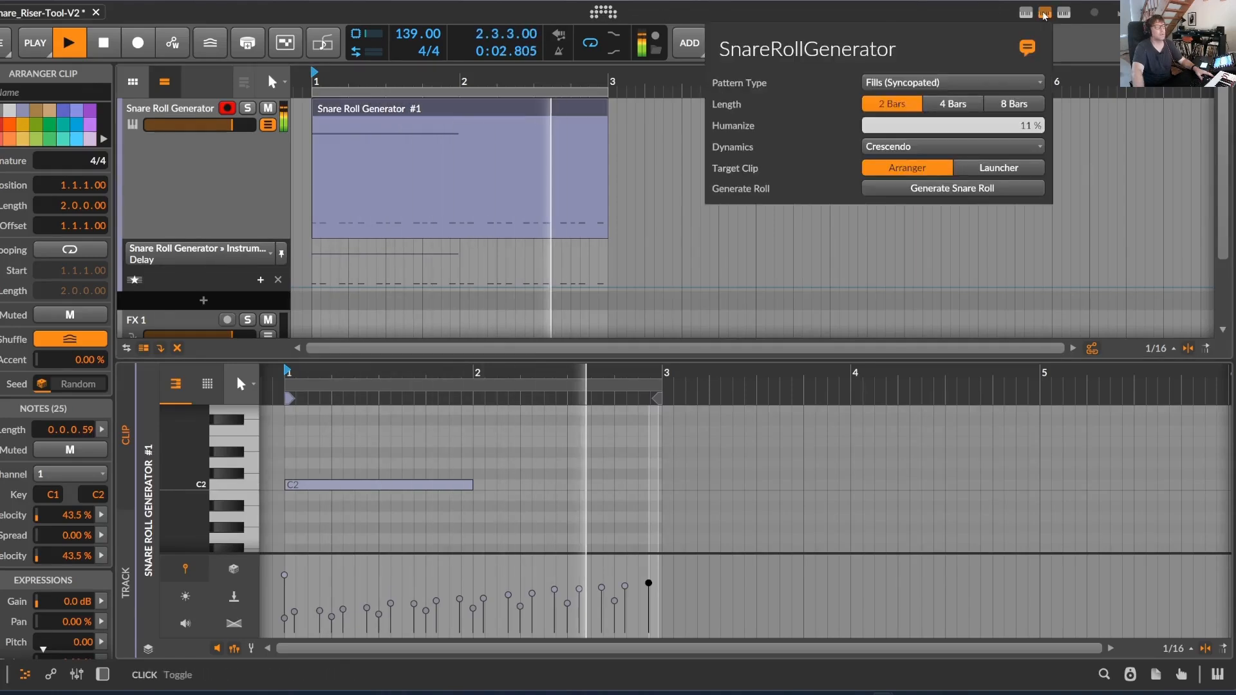
click(939, 147)
click(936, 85)
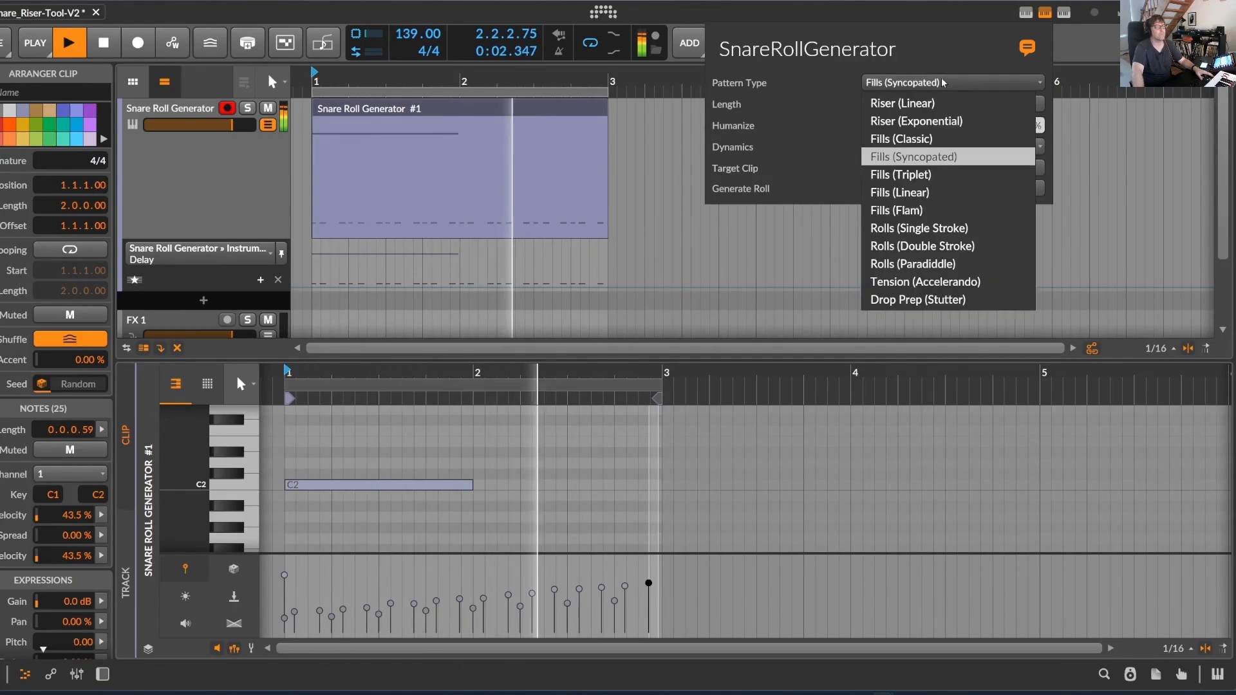
click(930, 176)
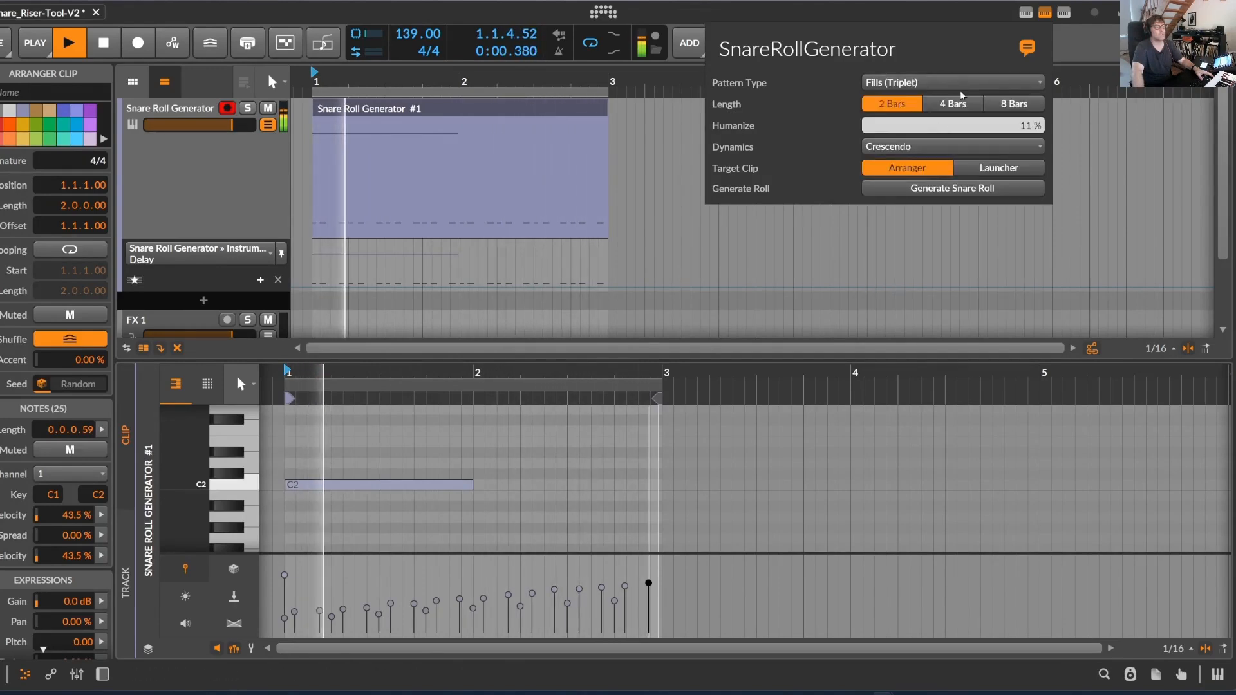
click(951, 188)
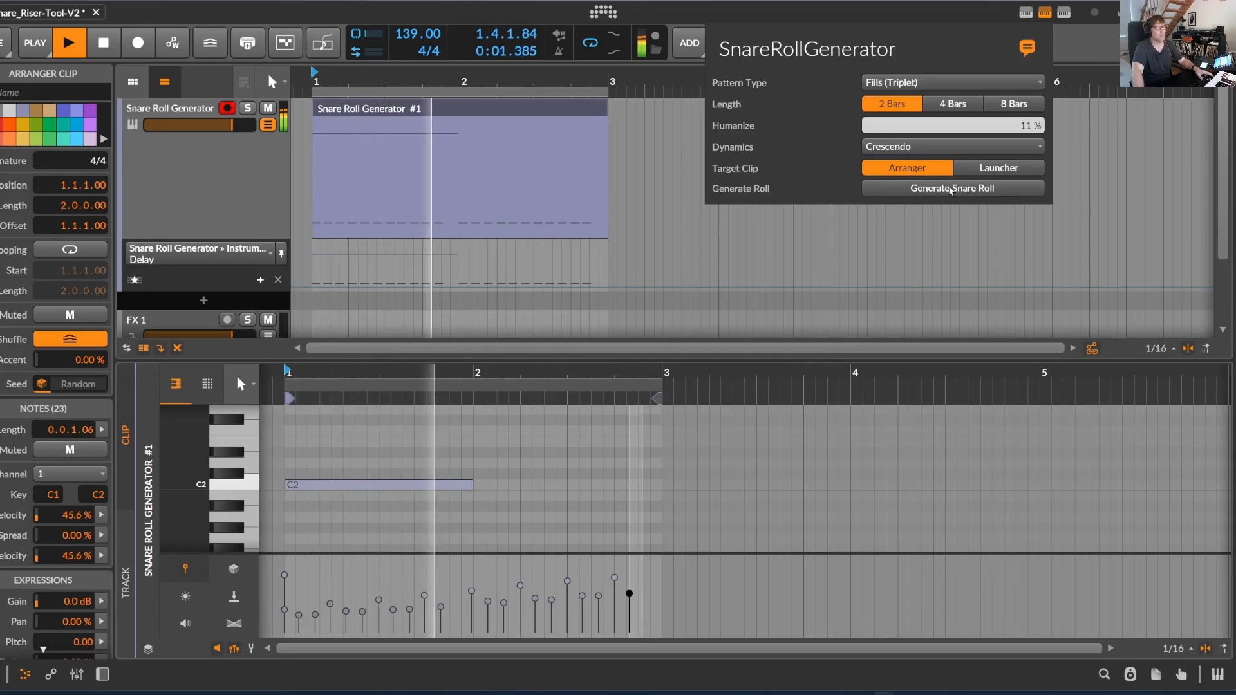
Generate a 2-bar Fills (Flam) pattern in the arranger clip and listen to it
click(946, 82)
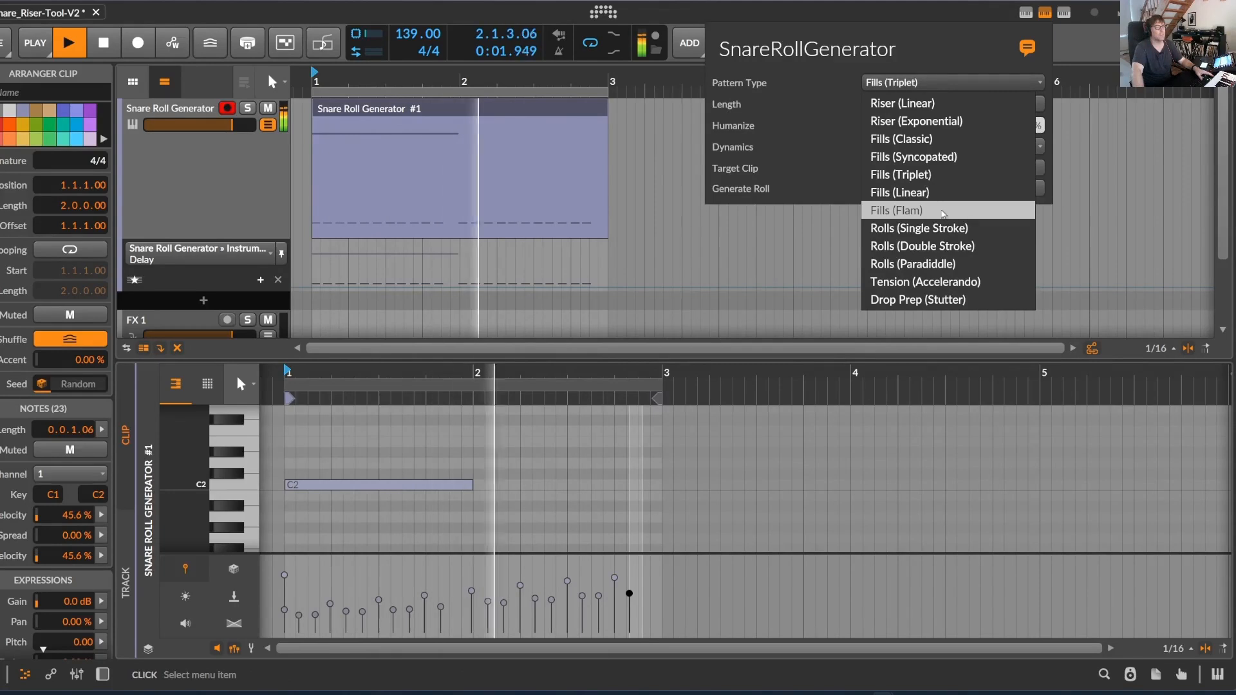
click(940, 211)
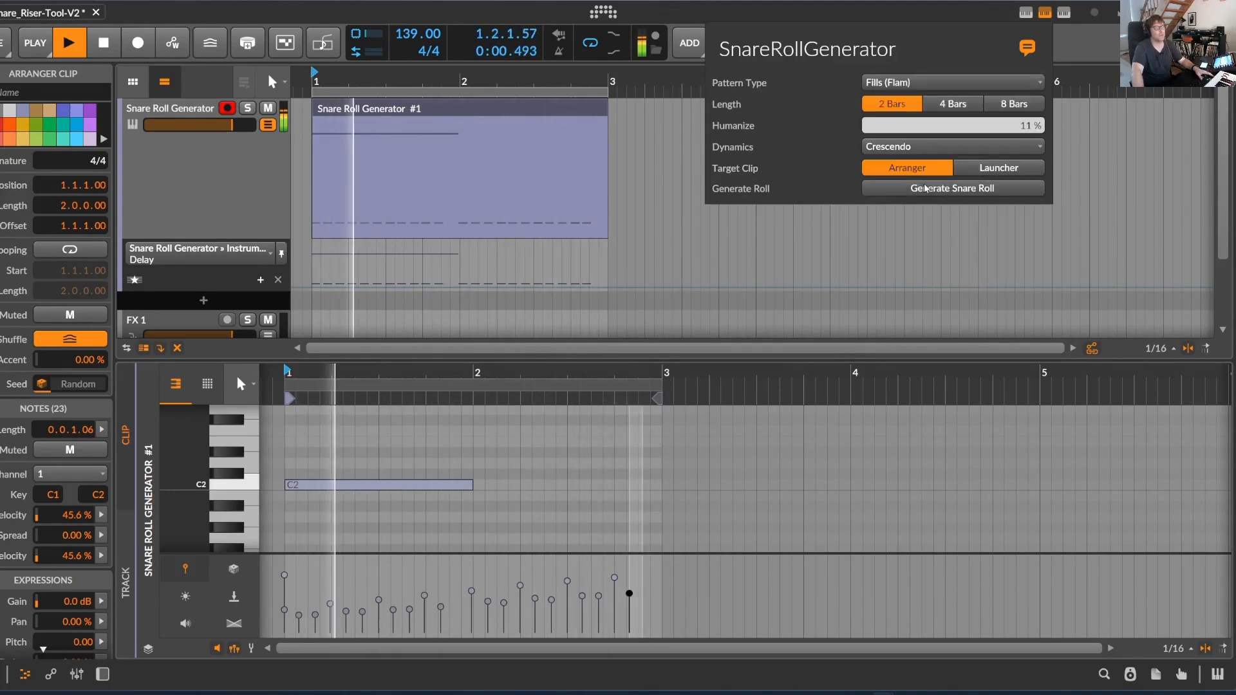
click(926, 188)
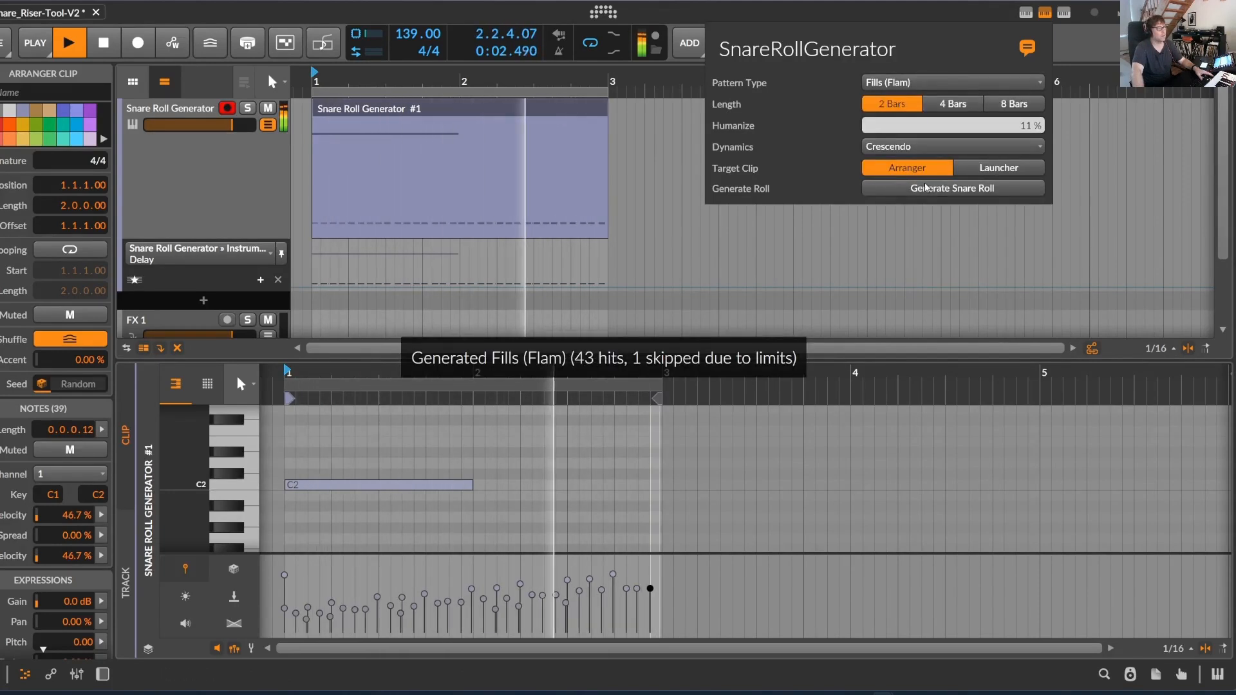
Generate a 2-bar Rolls (Single Stroke) pattern in the arranger clip and lower the project tempo to 72 BPM
click(920, 80)
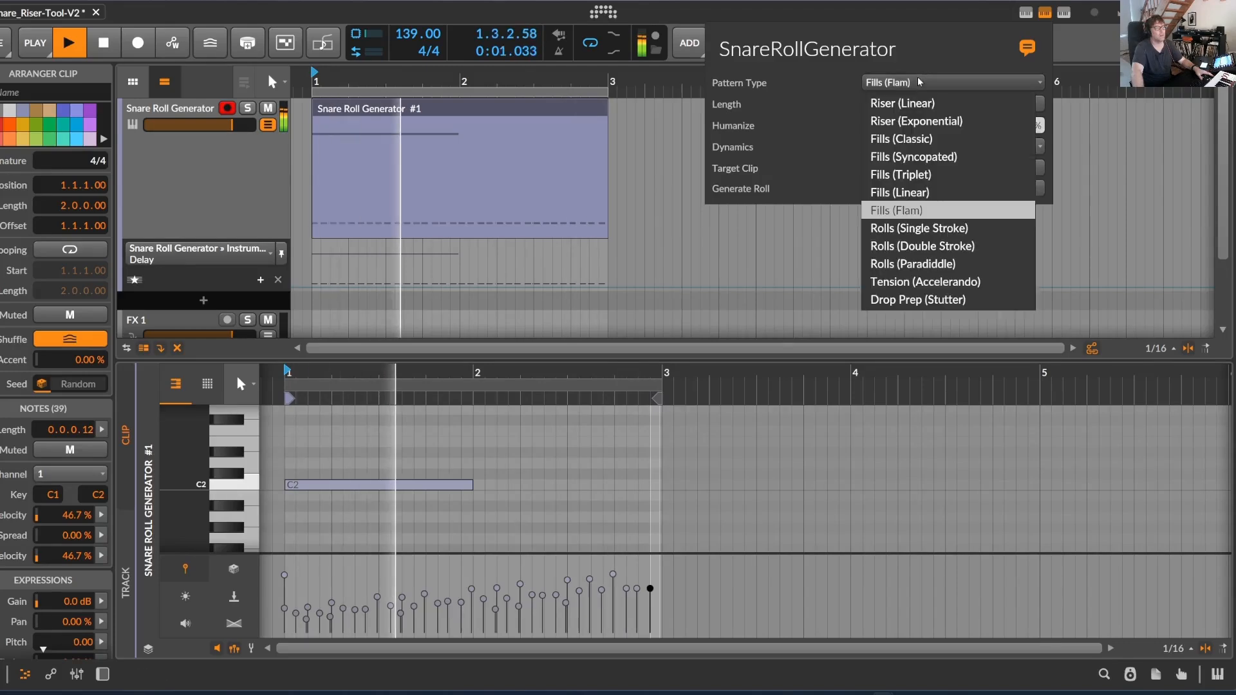
click(930, 226)
click(930, 190)
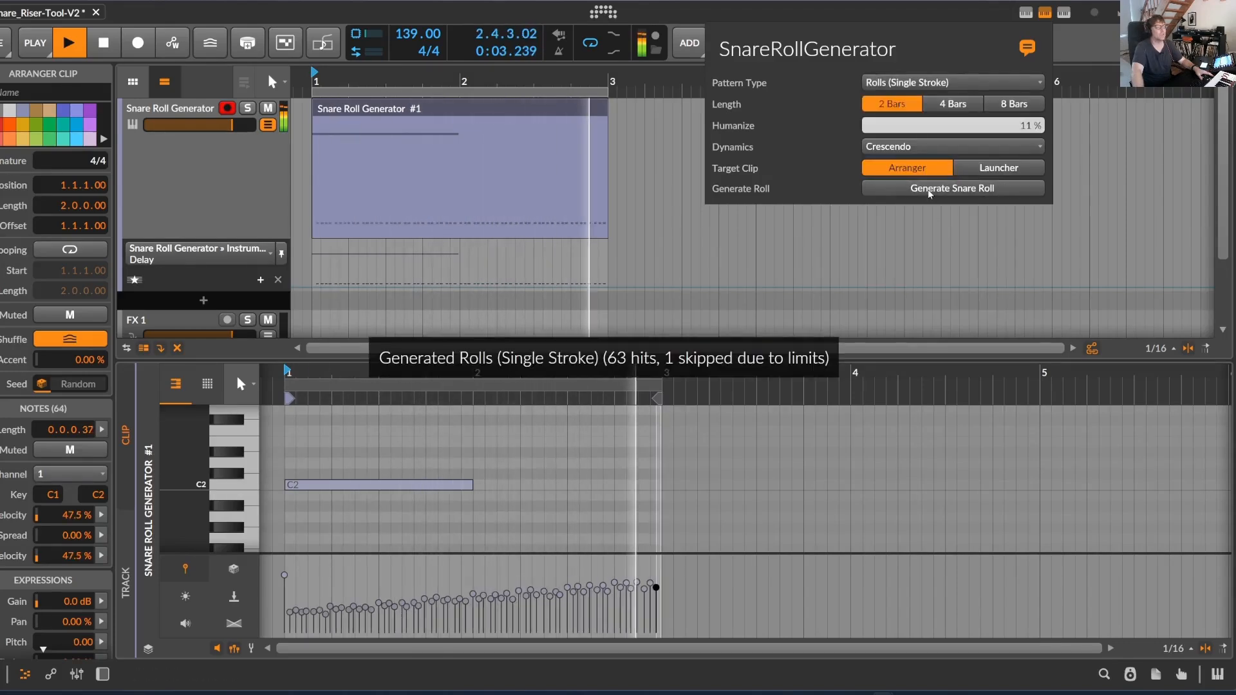
click(412, 37)
drag(418, 34, 418, 76)
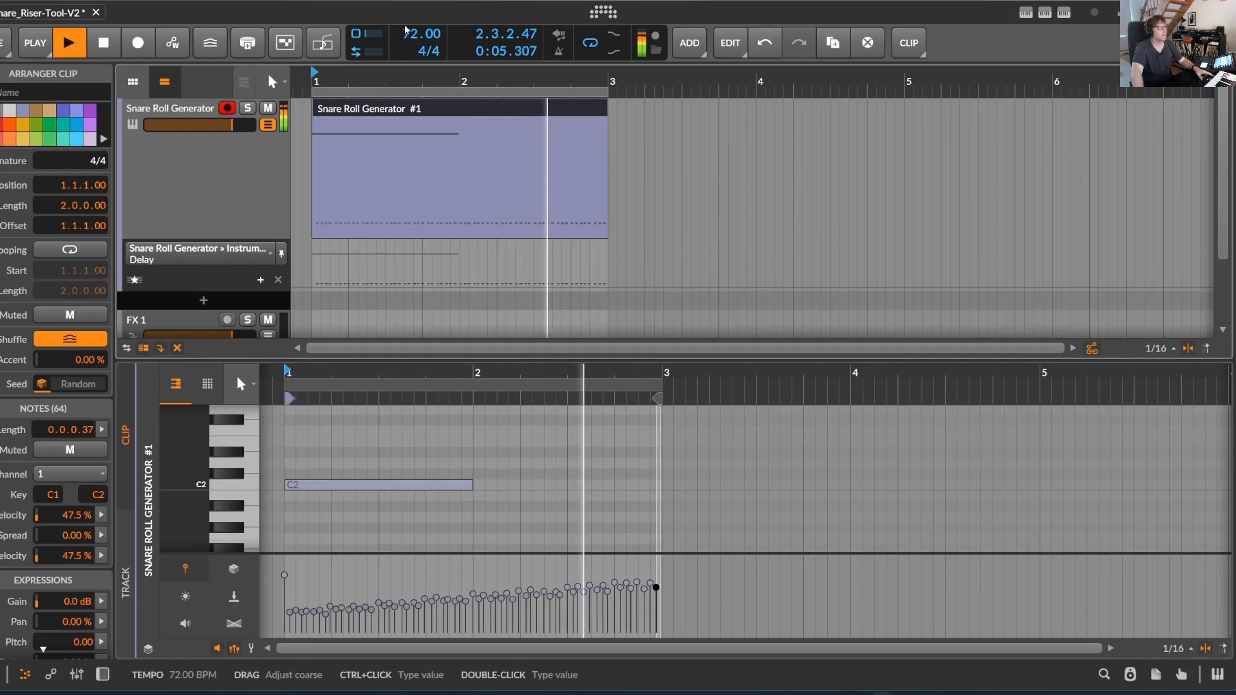
Generate a 2-bar Rolls (Double Stroke) pattern with Crescendo dynamics in the arranger clip and listen to it
click(1045, 12)
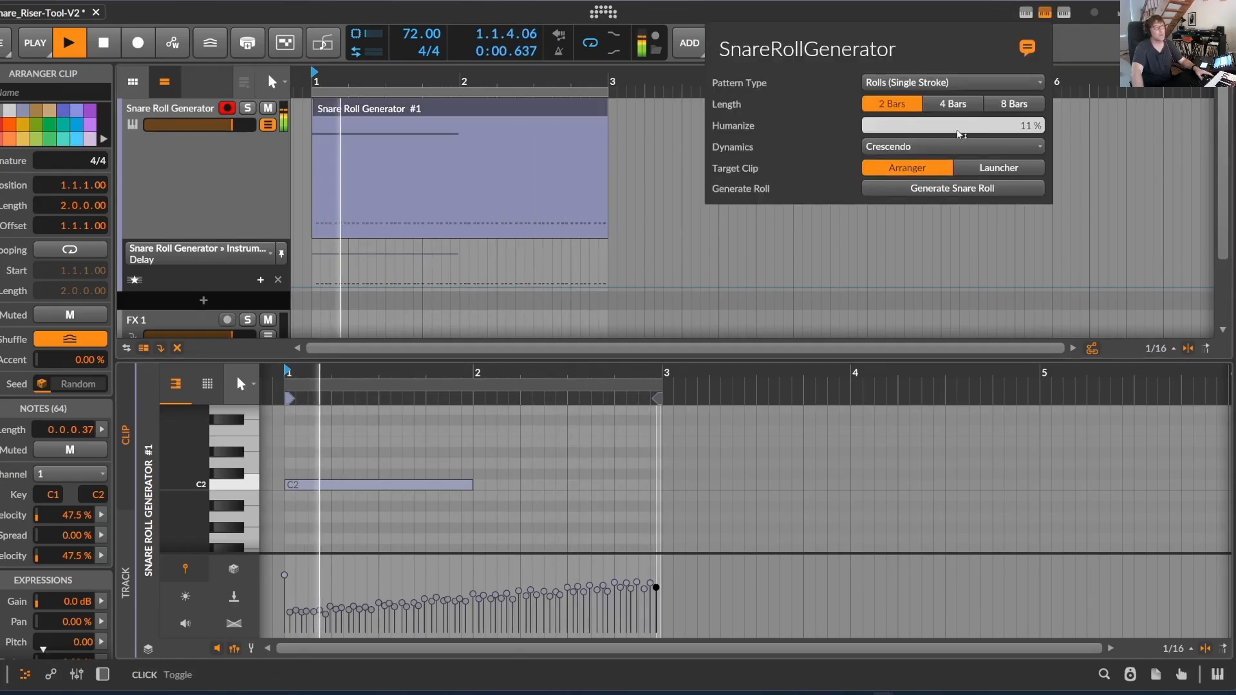
click(946, 83)
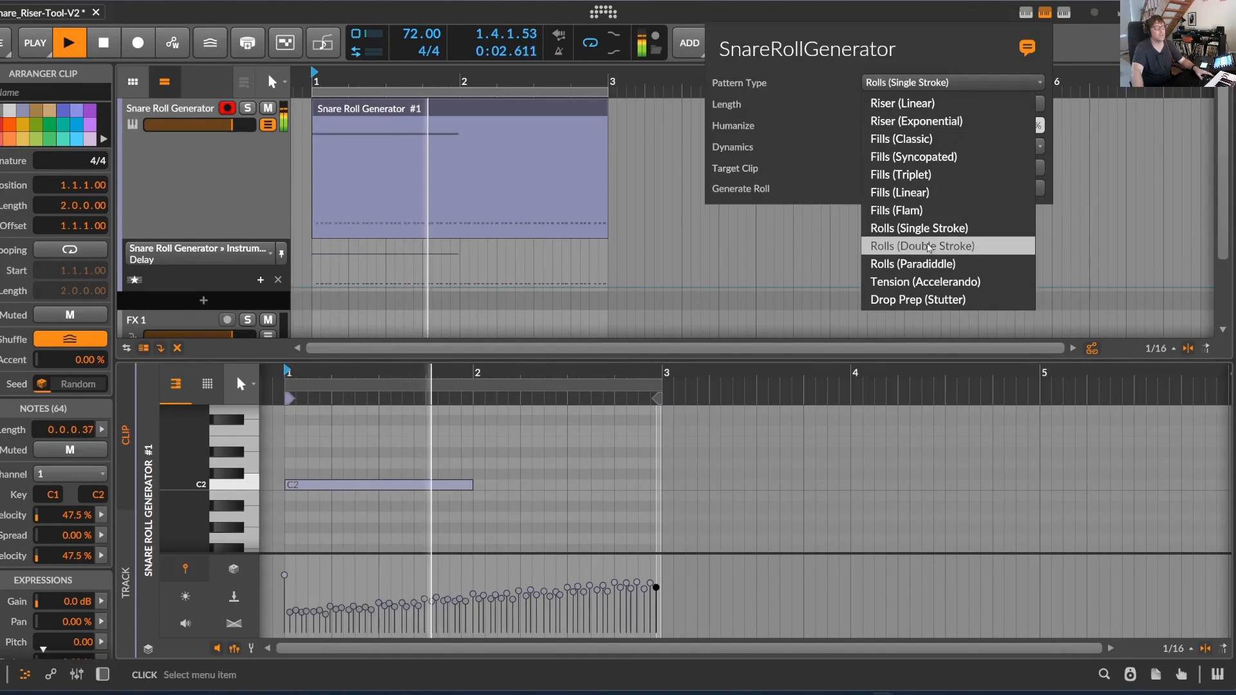
click(949, 246)
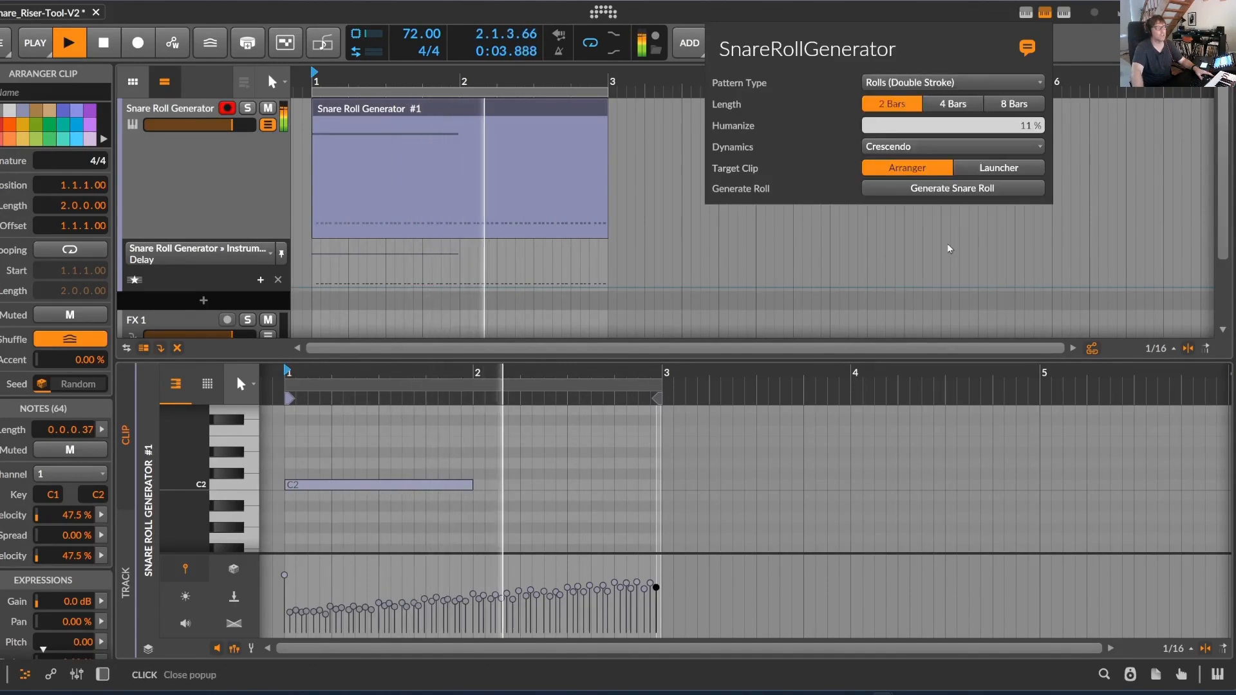
click(942, 190)
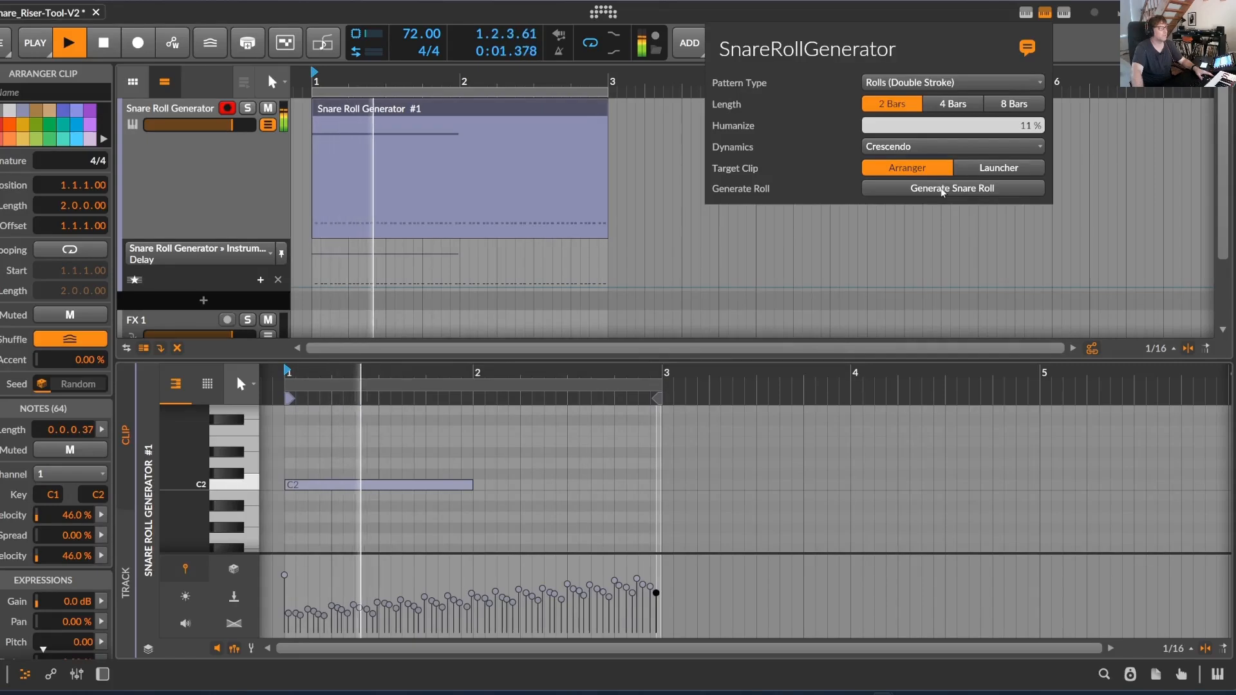
Generate a 2-bar Rolls (Paradiddle) pattern with Crescendo dynamics in the arranger clip and raise the project tempo to 108 BPM
click(953, 84)
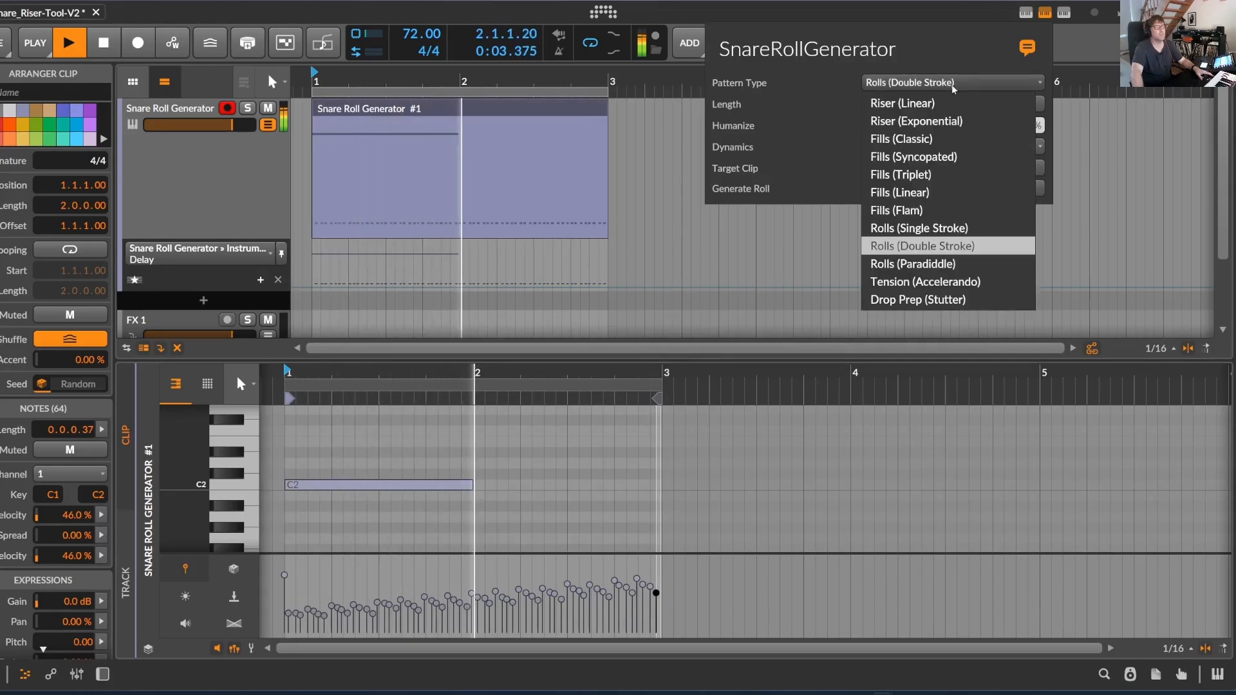
click(959, 264)
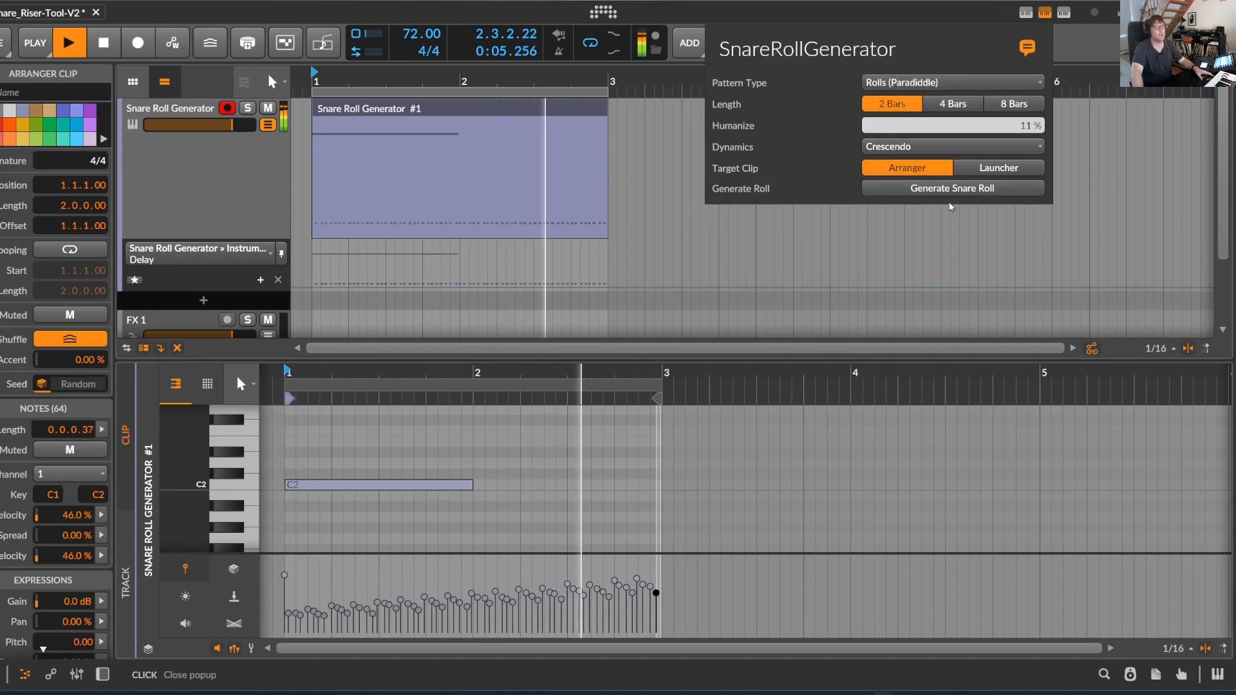
click(954, 190)
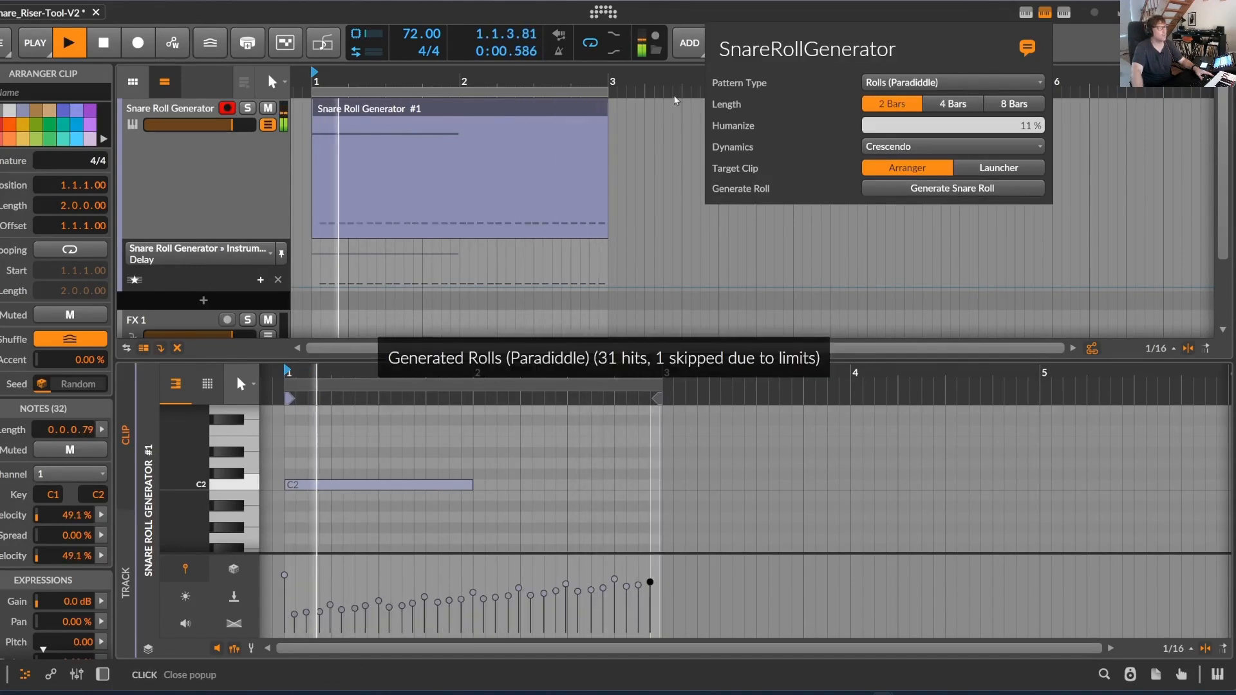
drag(411, 30, 412, 6)
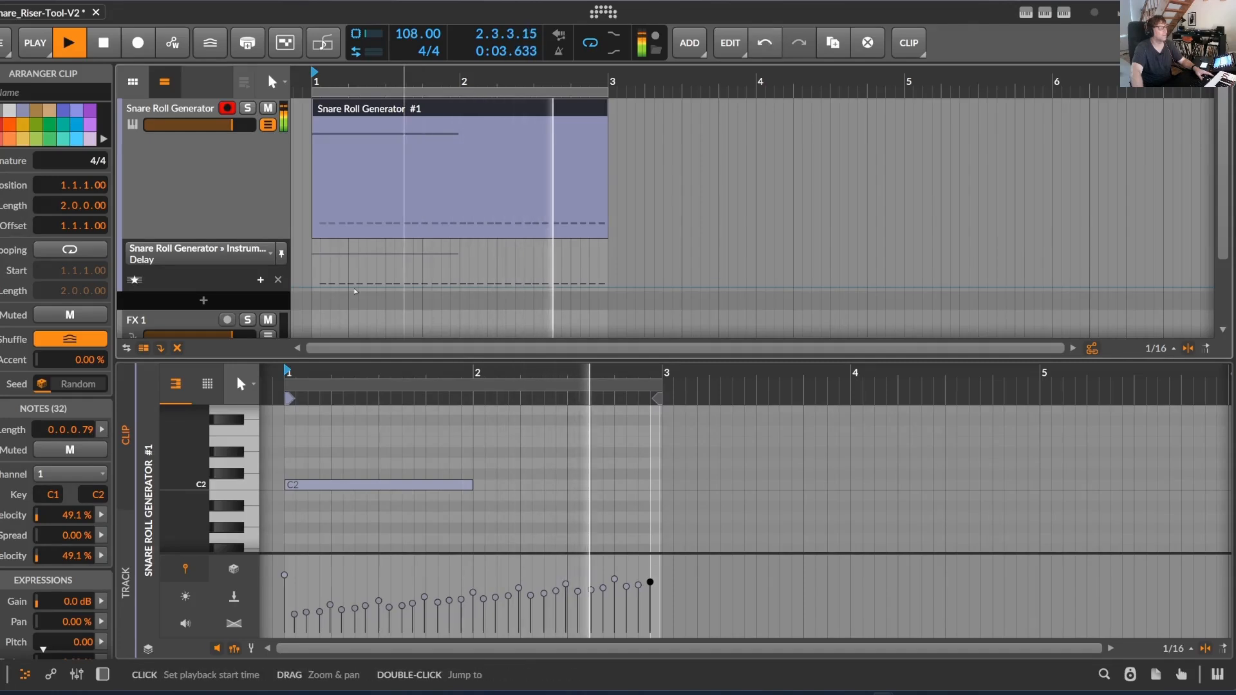
Generate a 2-bar Tension (Accelerando) pattern with Crescendo dynamics in the arranger clip and inspect its notes in the clip editor
click(1045, 13)
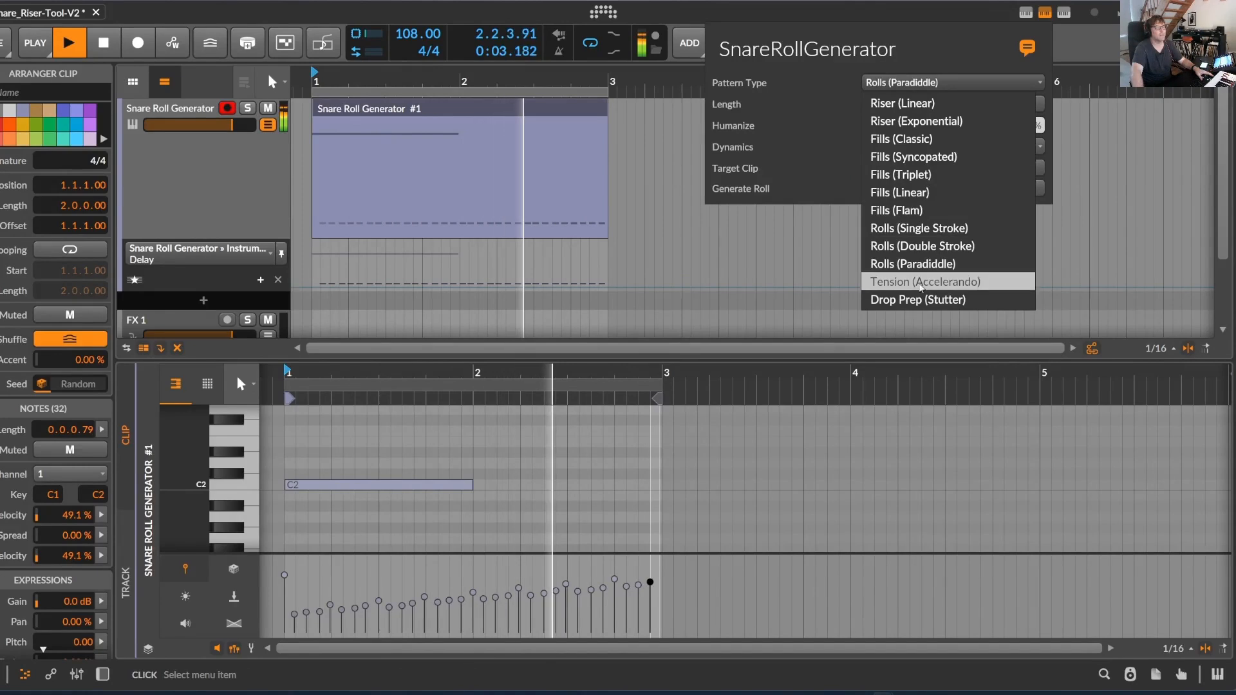
click(925, 281)
click(946, 191)
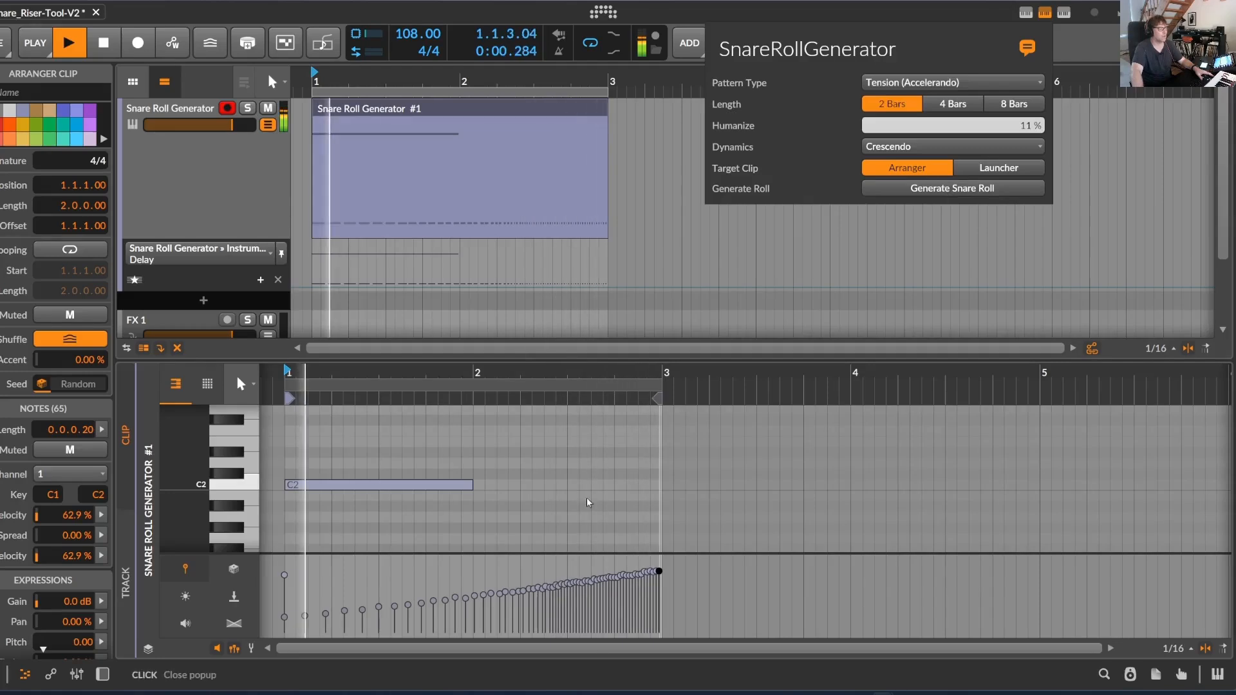
double_click(447, 108)
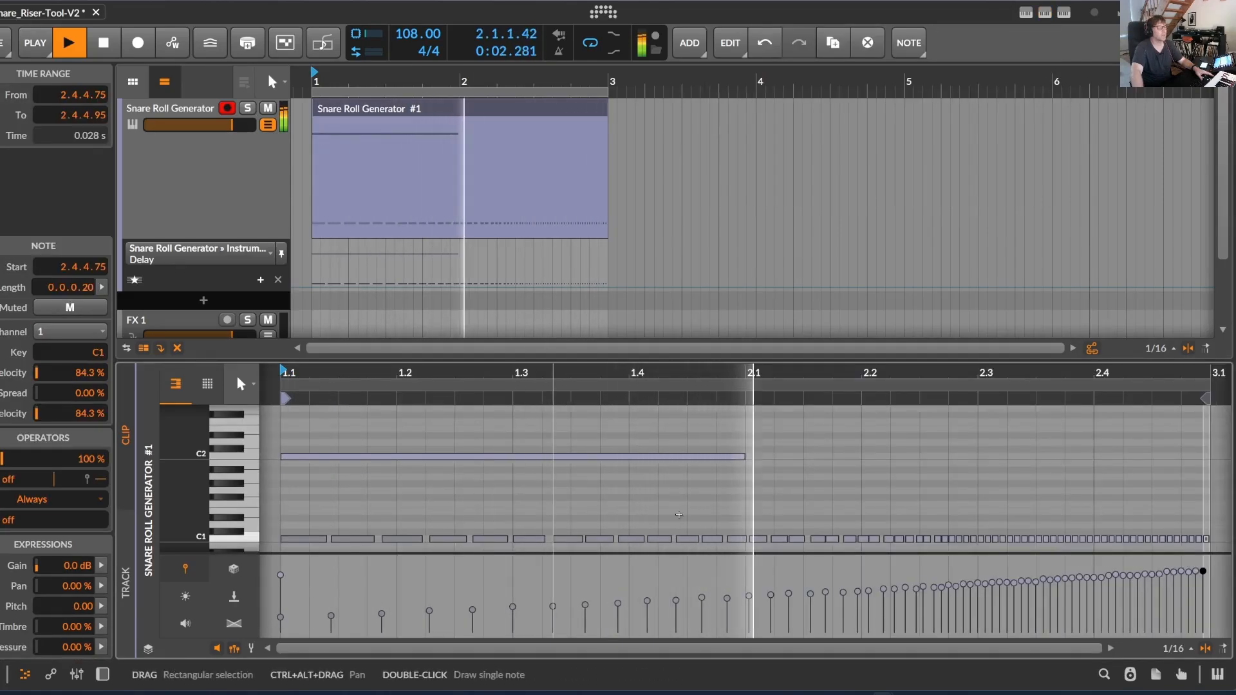
drag(819, 374, 452, 362)
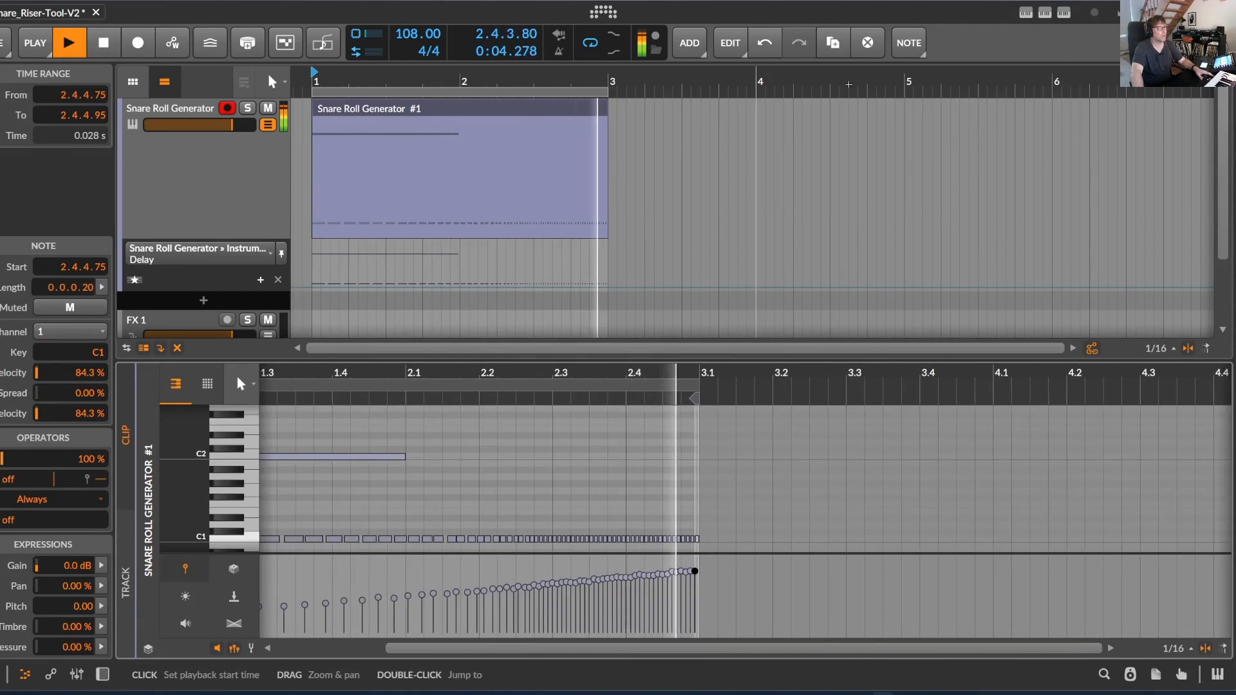
Generate a 2-bar Drop Prep (Stutter) pattern with Crescendo dynamics in the arranger clip, listen to it and stop playback
click(1044, 13)
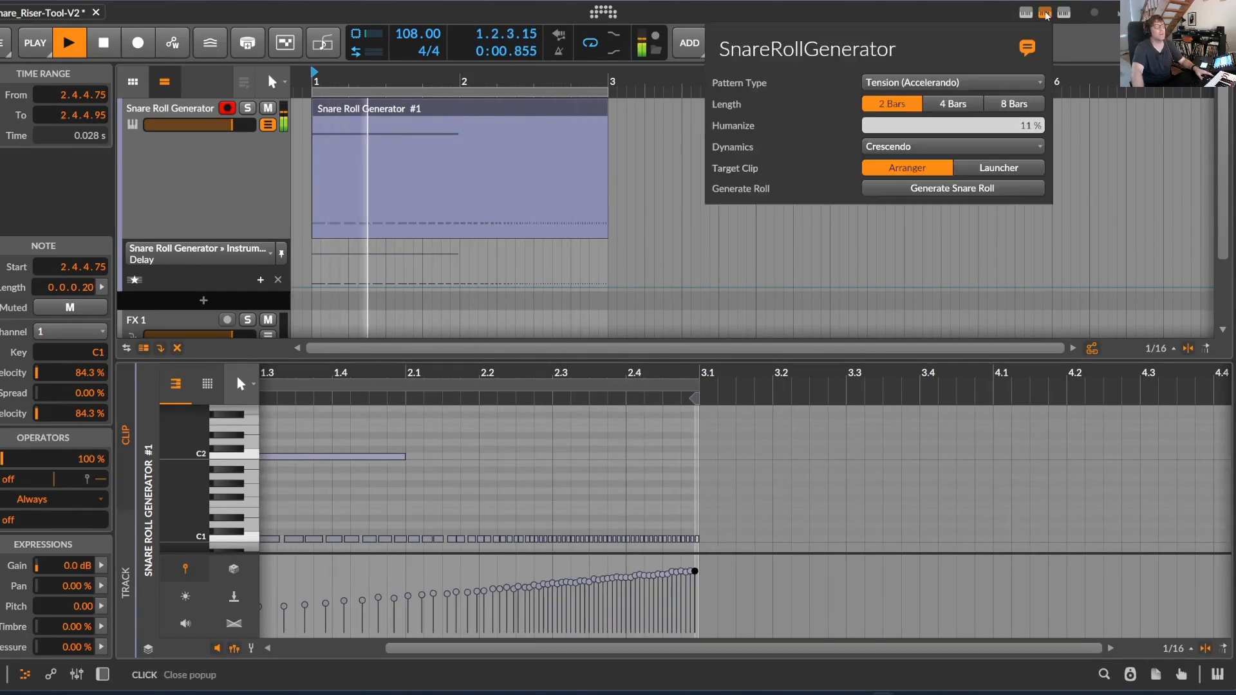
click(965, 82)
click(953, 296)
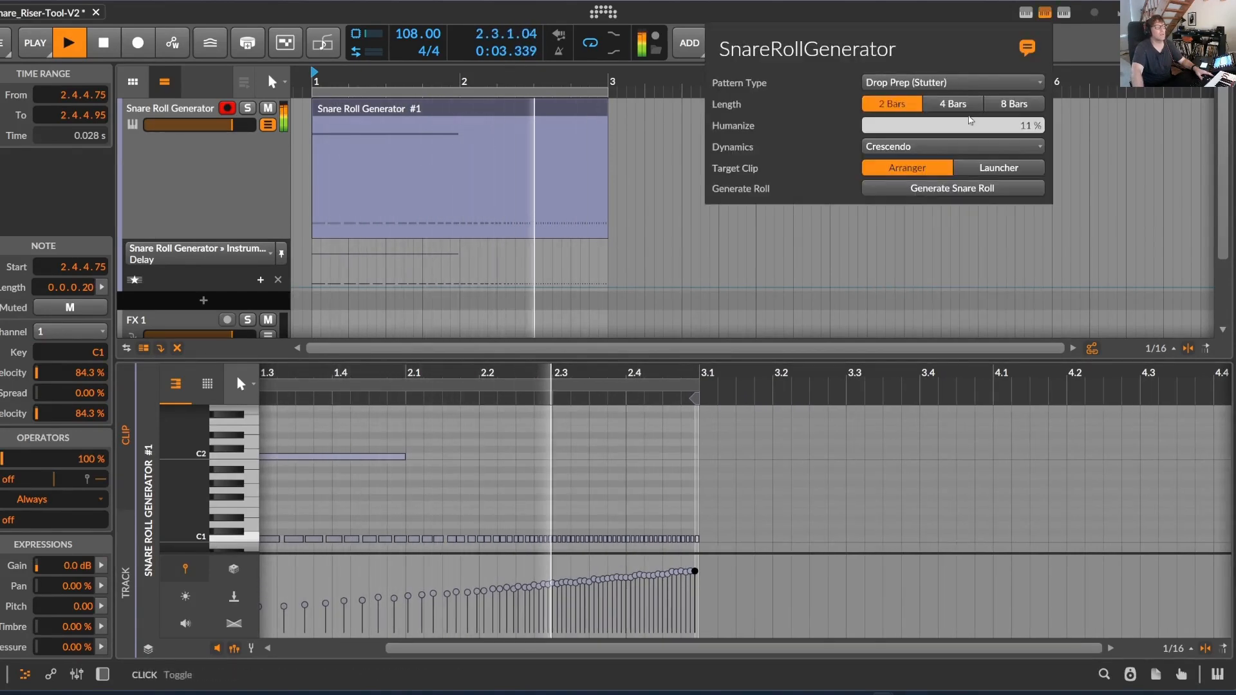
click(953, 191)
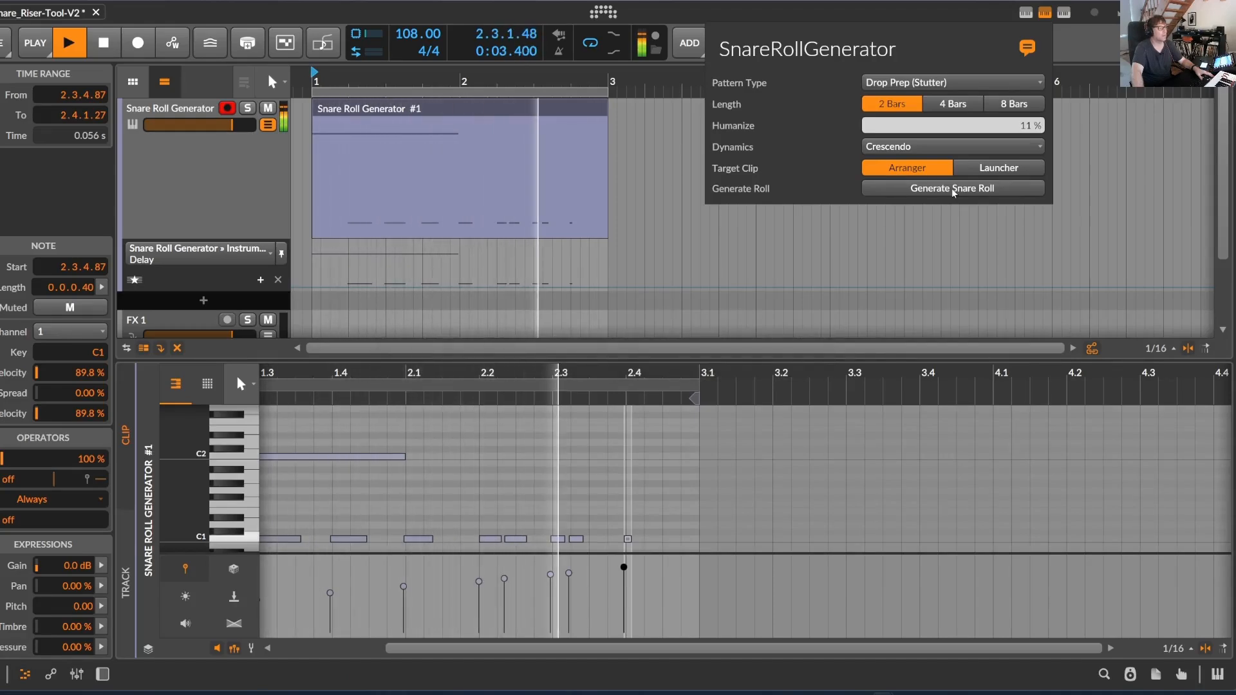
click(260, 82)
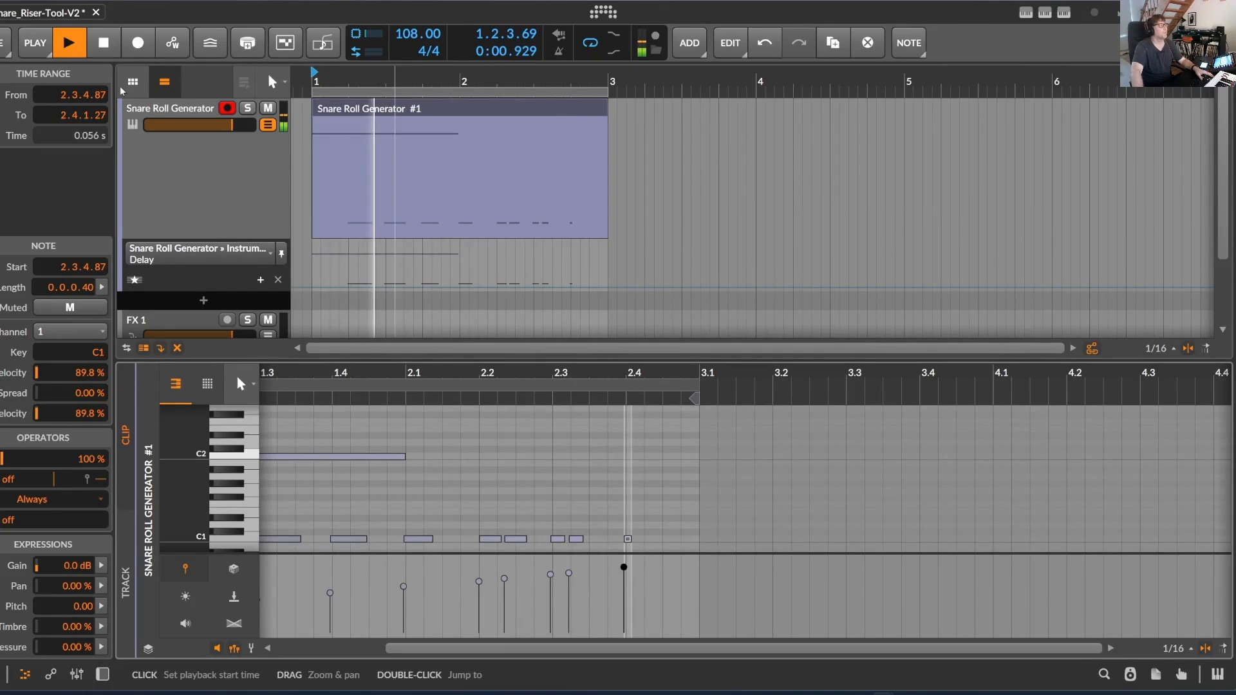
key(space)
Show the Snare Roll Generator track's device chain with its instrument selector and 2 Bar Snare layer controls
drag(369, 81, 662, 64)
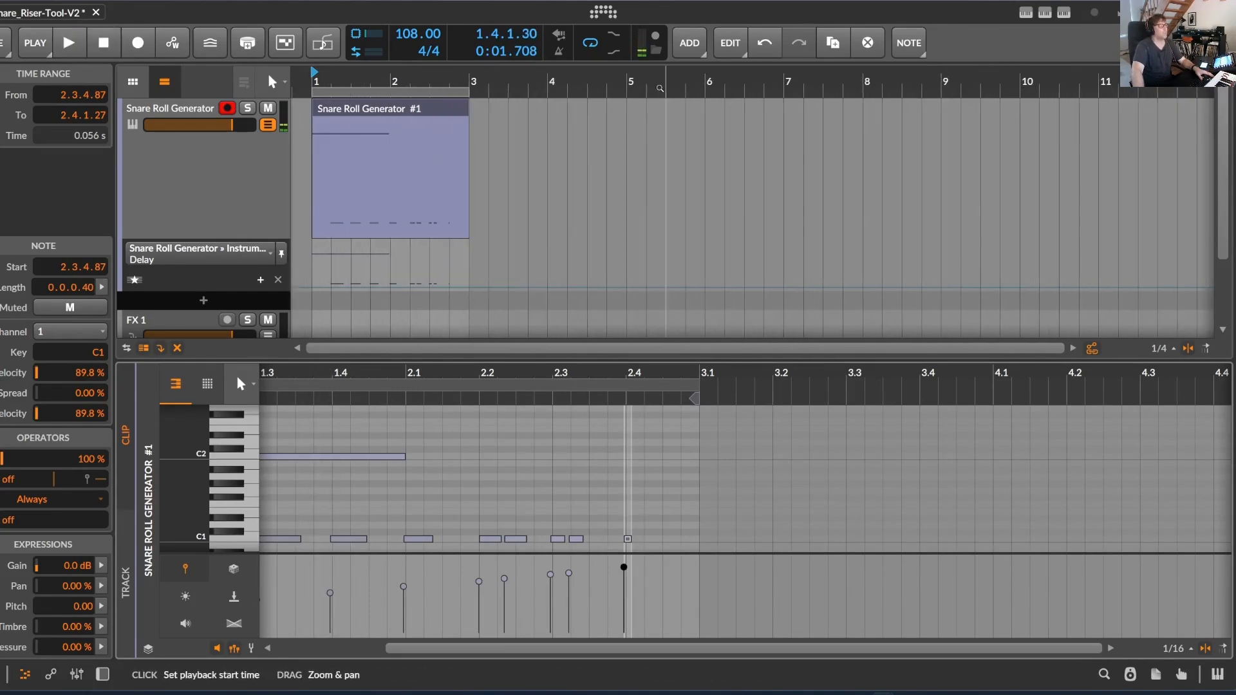
drag(405, 373, 502, 391)
click(189, 252)
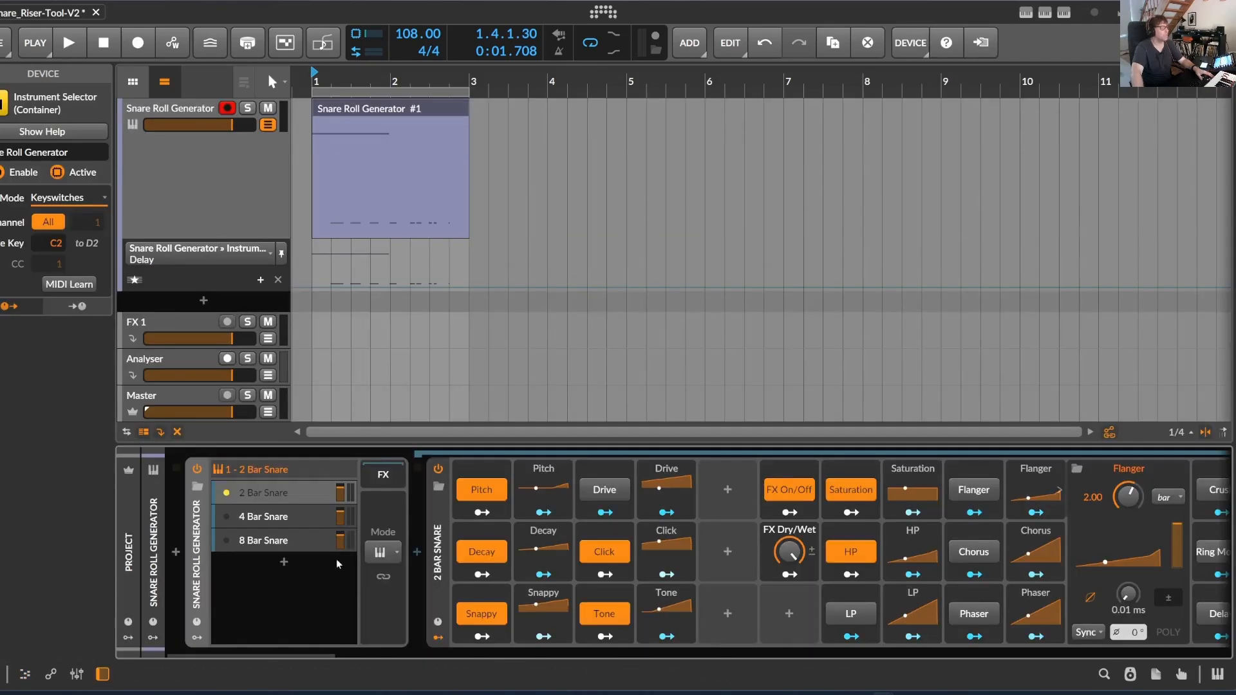
mouse_move(308, 654)
mouse_down()
mouse_move(343, 653)
mouse_move(292, 653)
mouse_up()
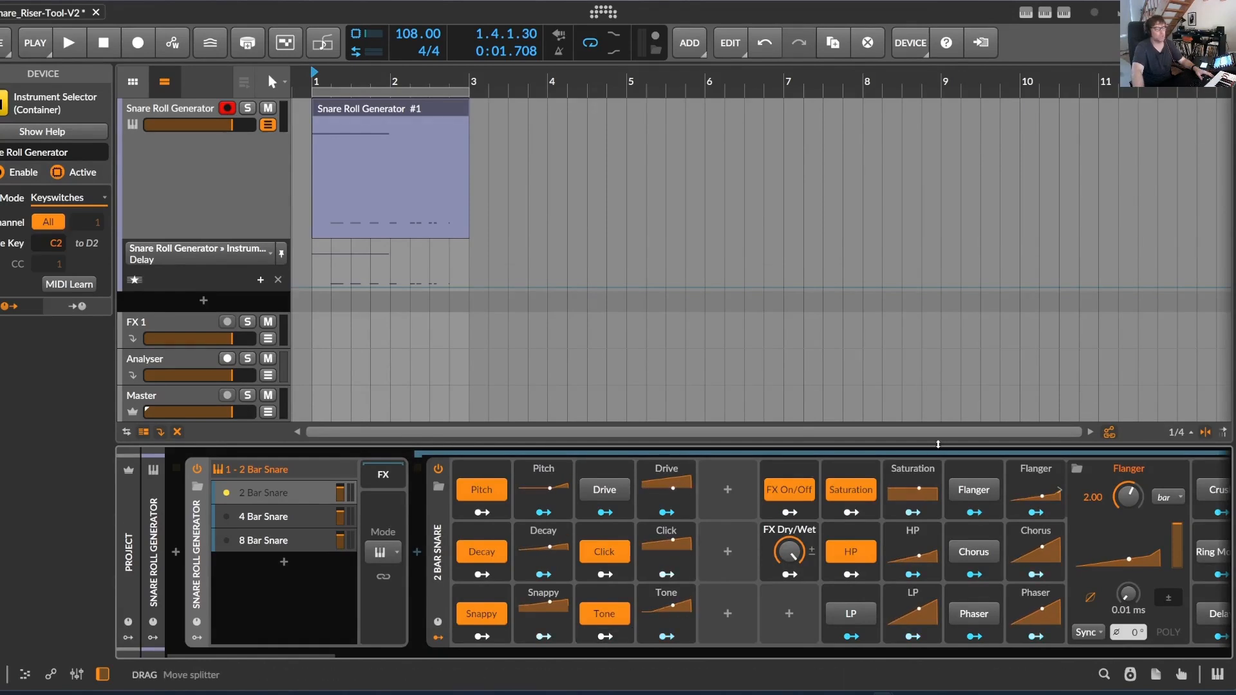
drag(295, 651, 265, 671)
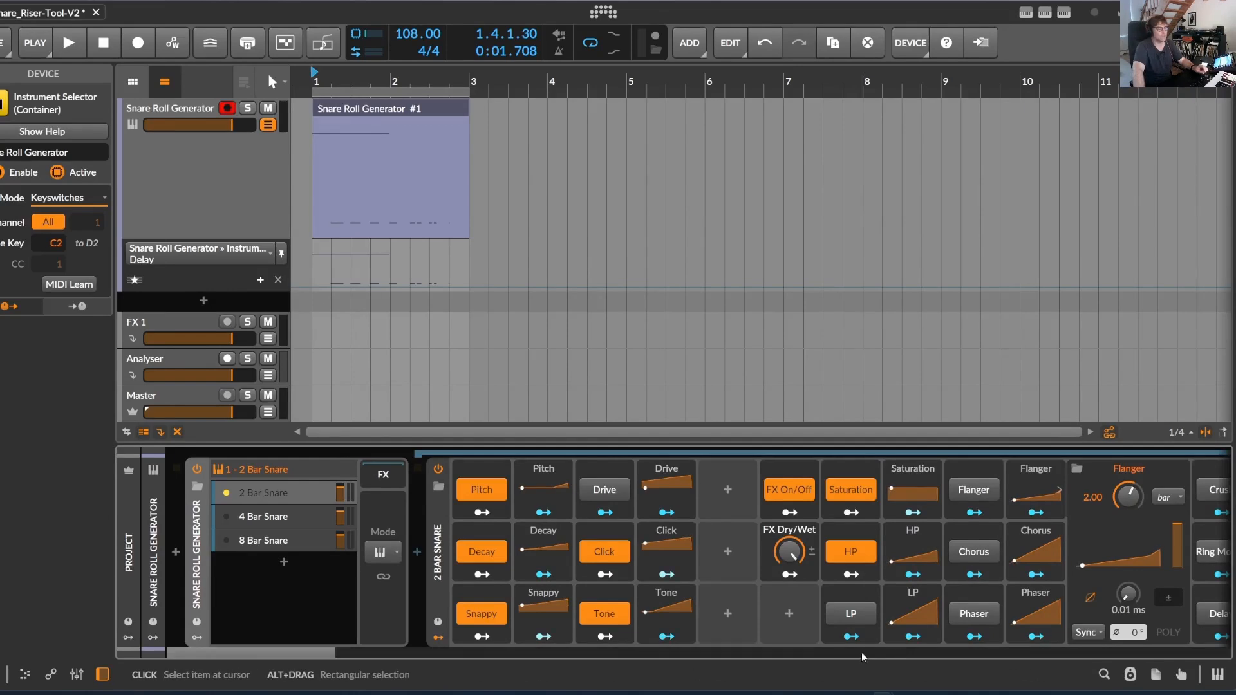
Review the available pattern types in the SnareRollGenerator controller settings, keeping Drop Prep (Stutter) selected
click(1046, 13)
click(933, 84)
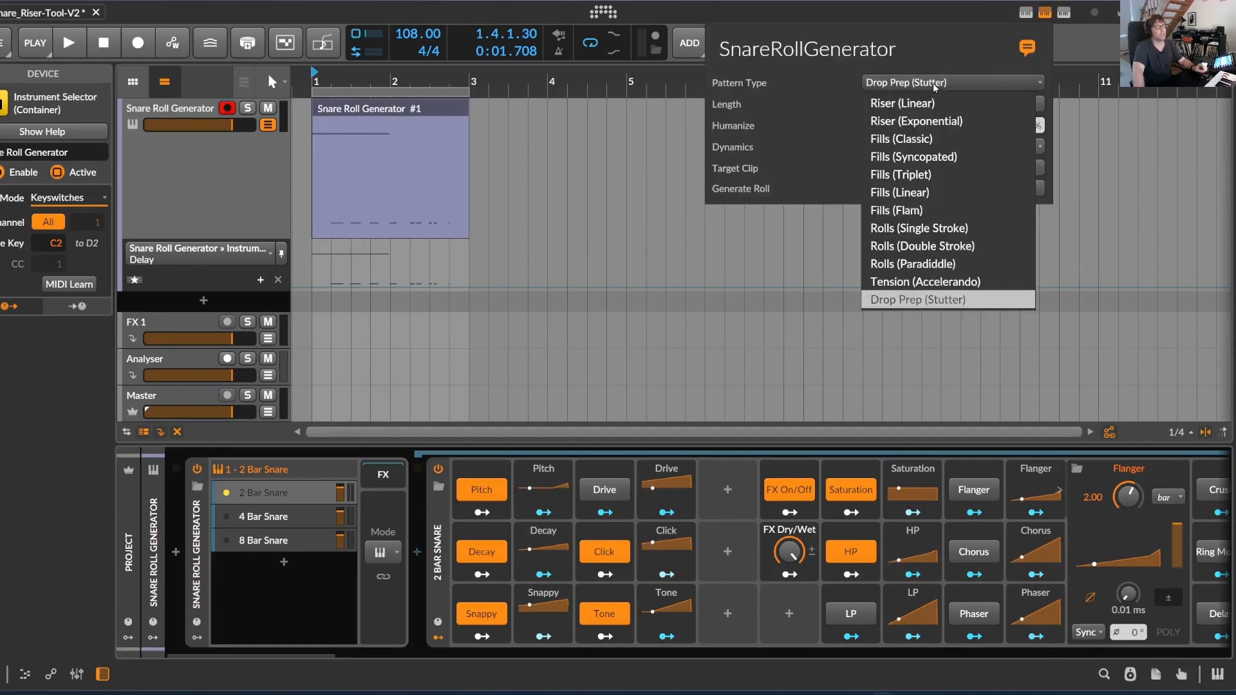
click(956, 53)
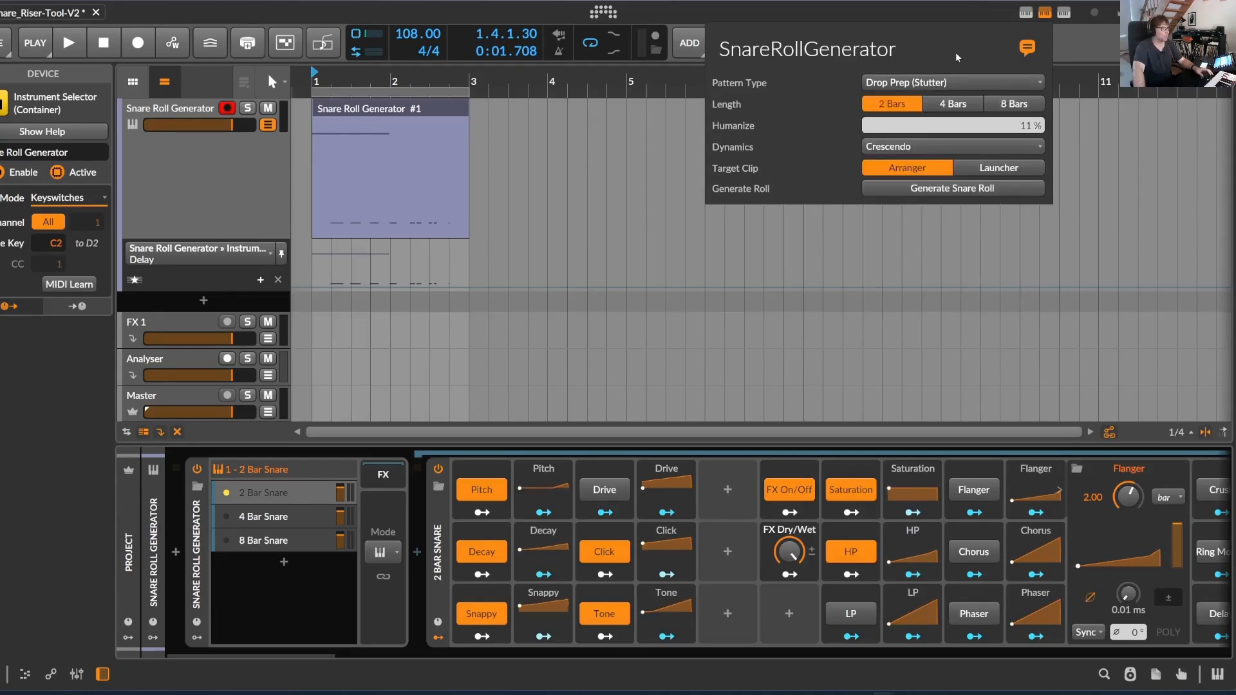